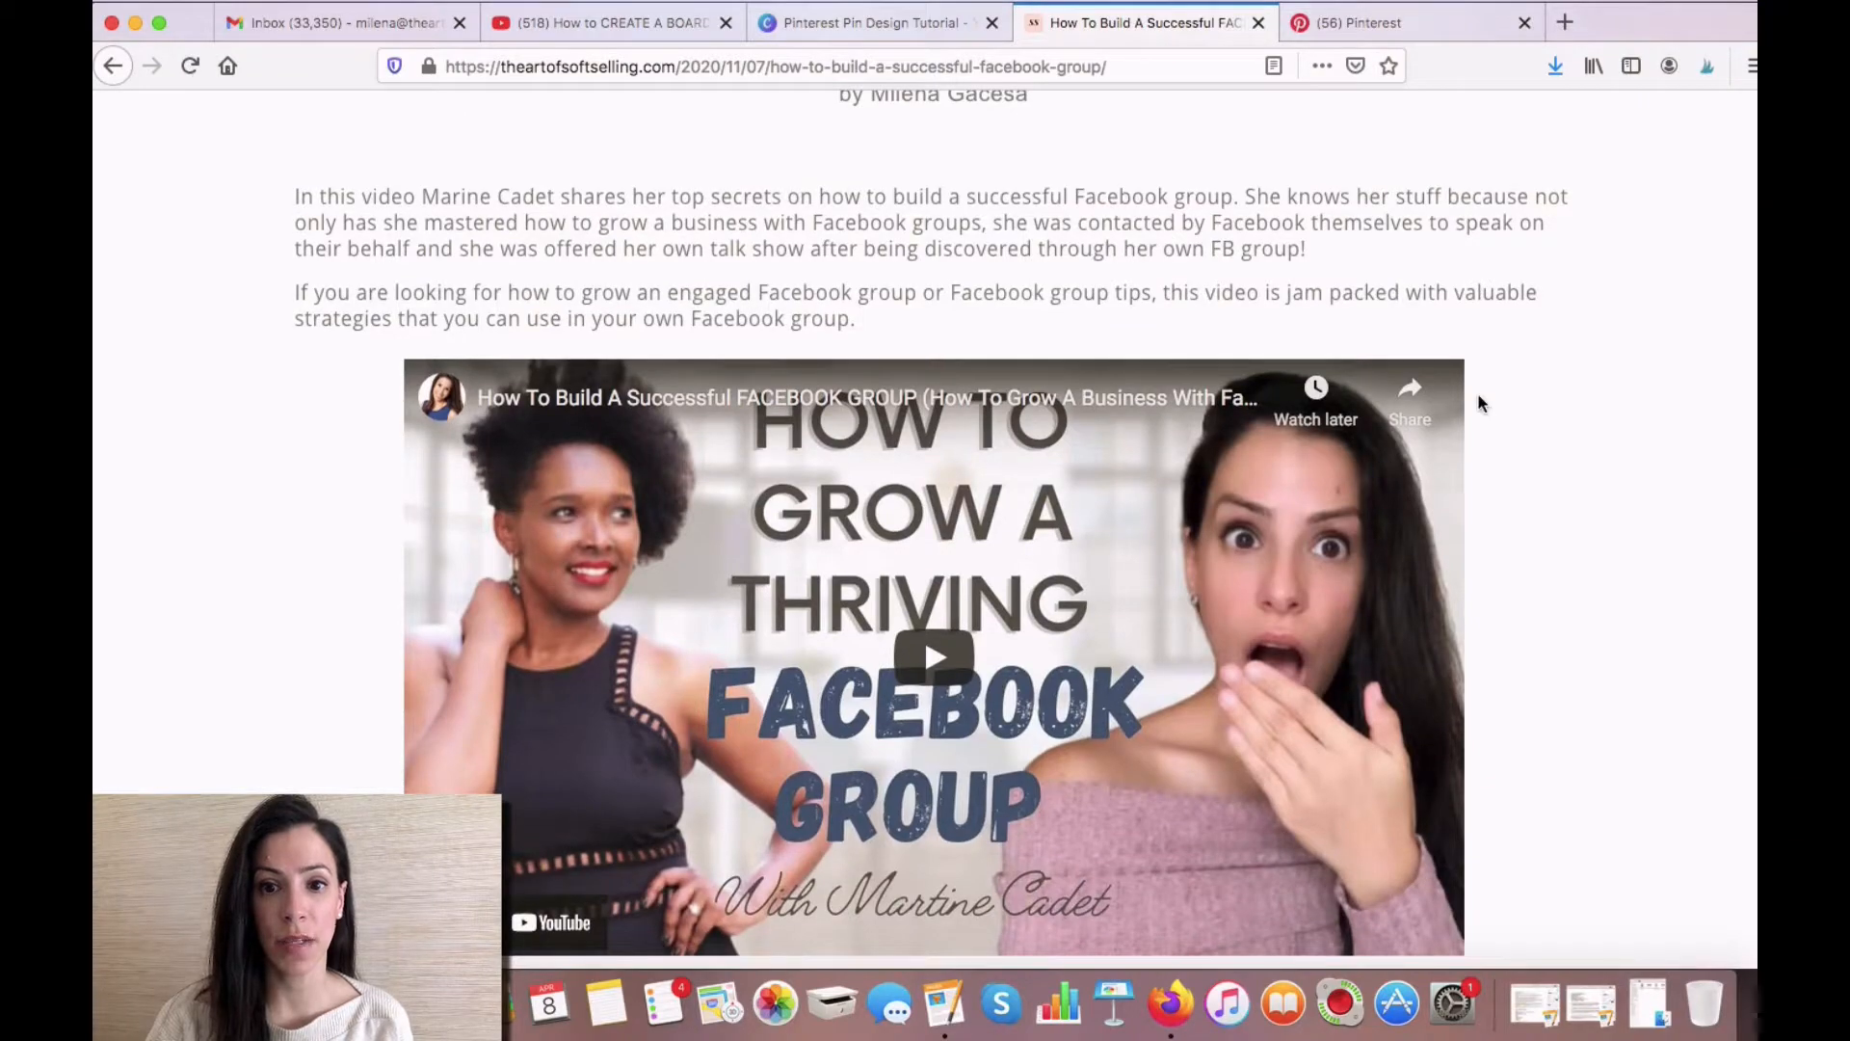
- Open the "How To Grow A Successful Facebook Group" pin on Pinterest from its image in the blog post
{"action": "scroll", "coordinate": [1479, 397], "scroll_direction": "down", "scroll_amount": 3}
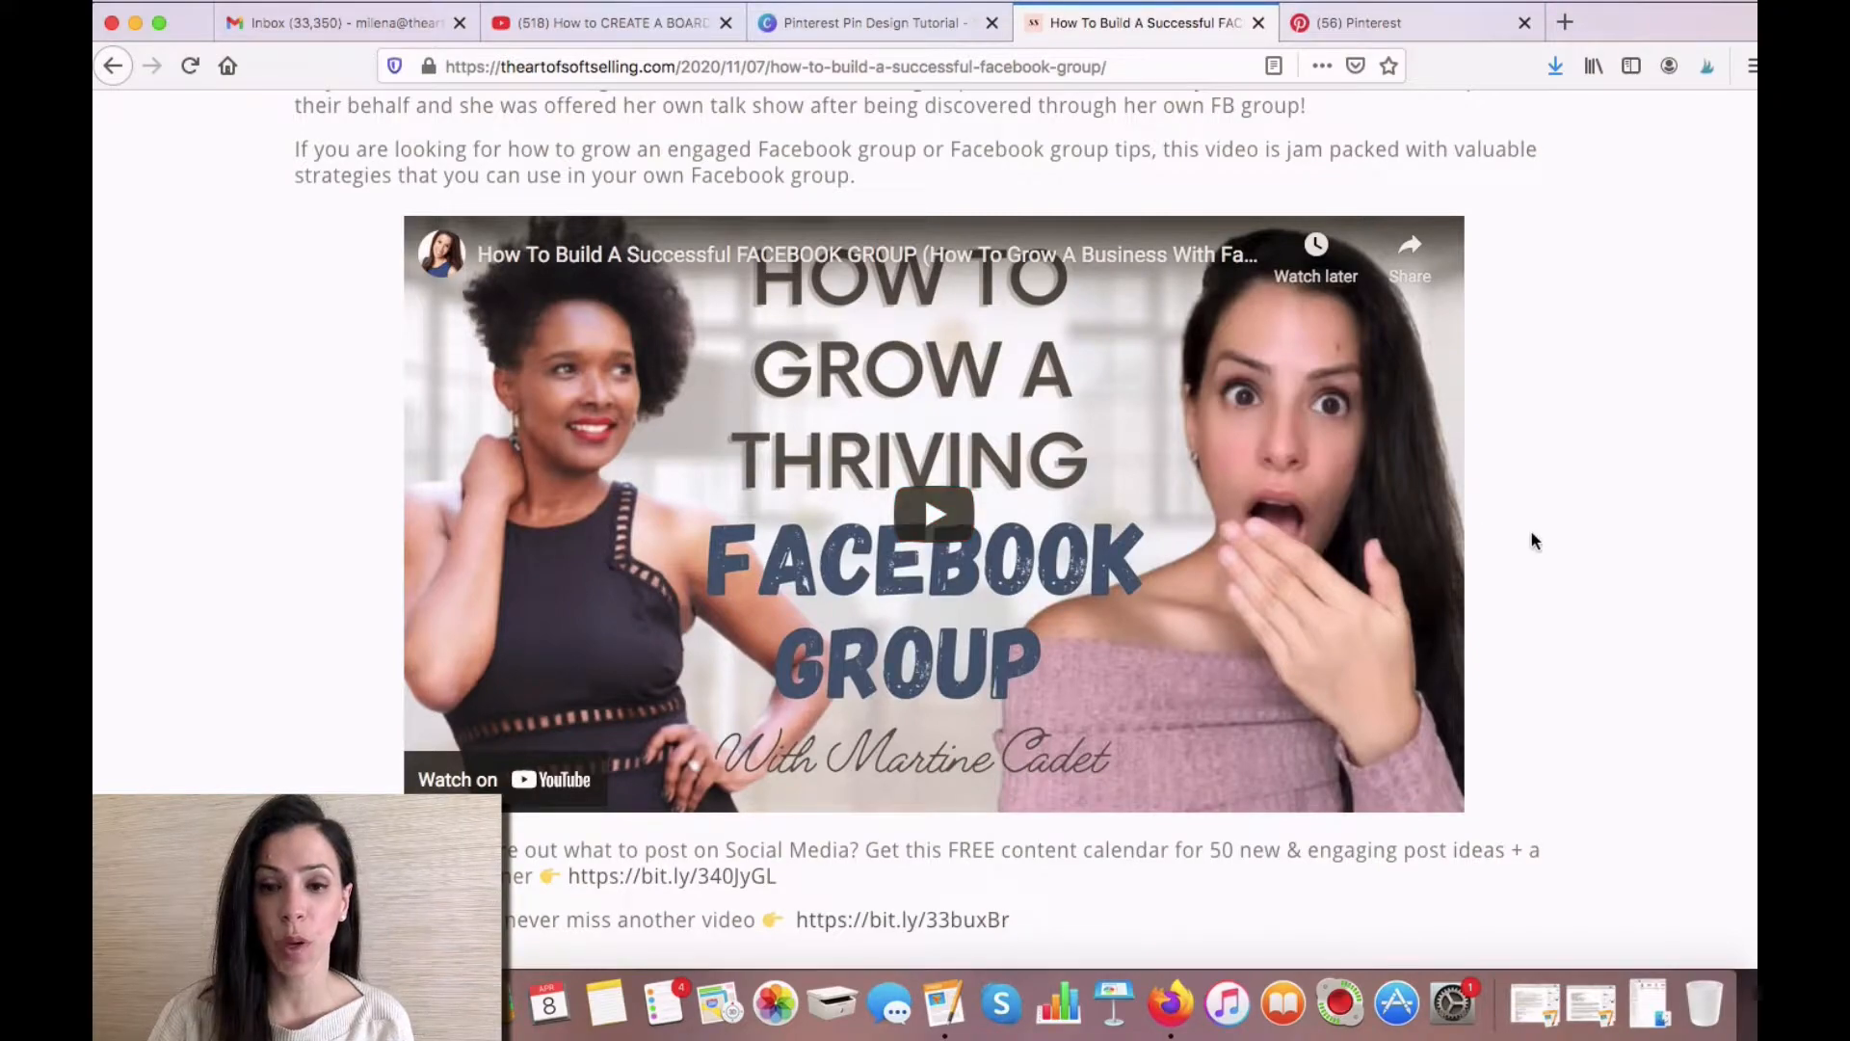
{"action": "scroll", "coordinate": [1529, 535], "scroll_direction": "down", "scroll_amount": 3}
{"action": "scroll", "coordinate": [1531, 534], "scroll_direction": "down", "scroll_amount": 8}
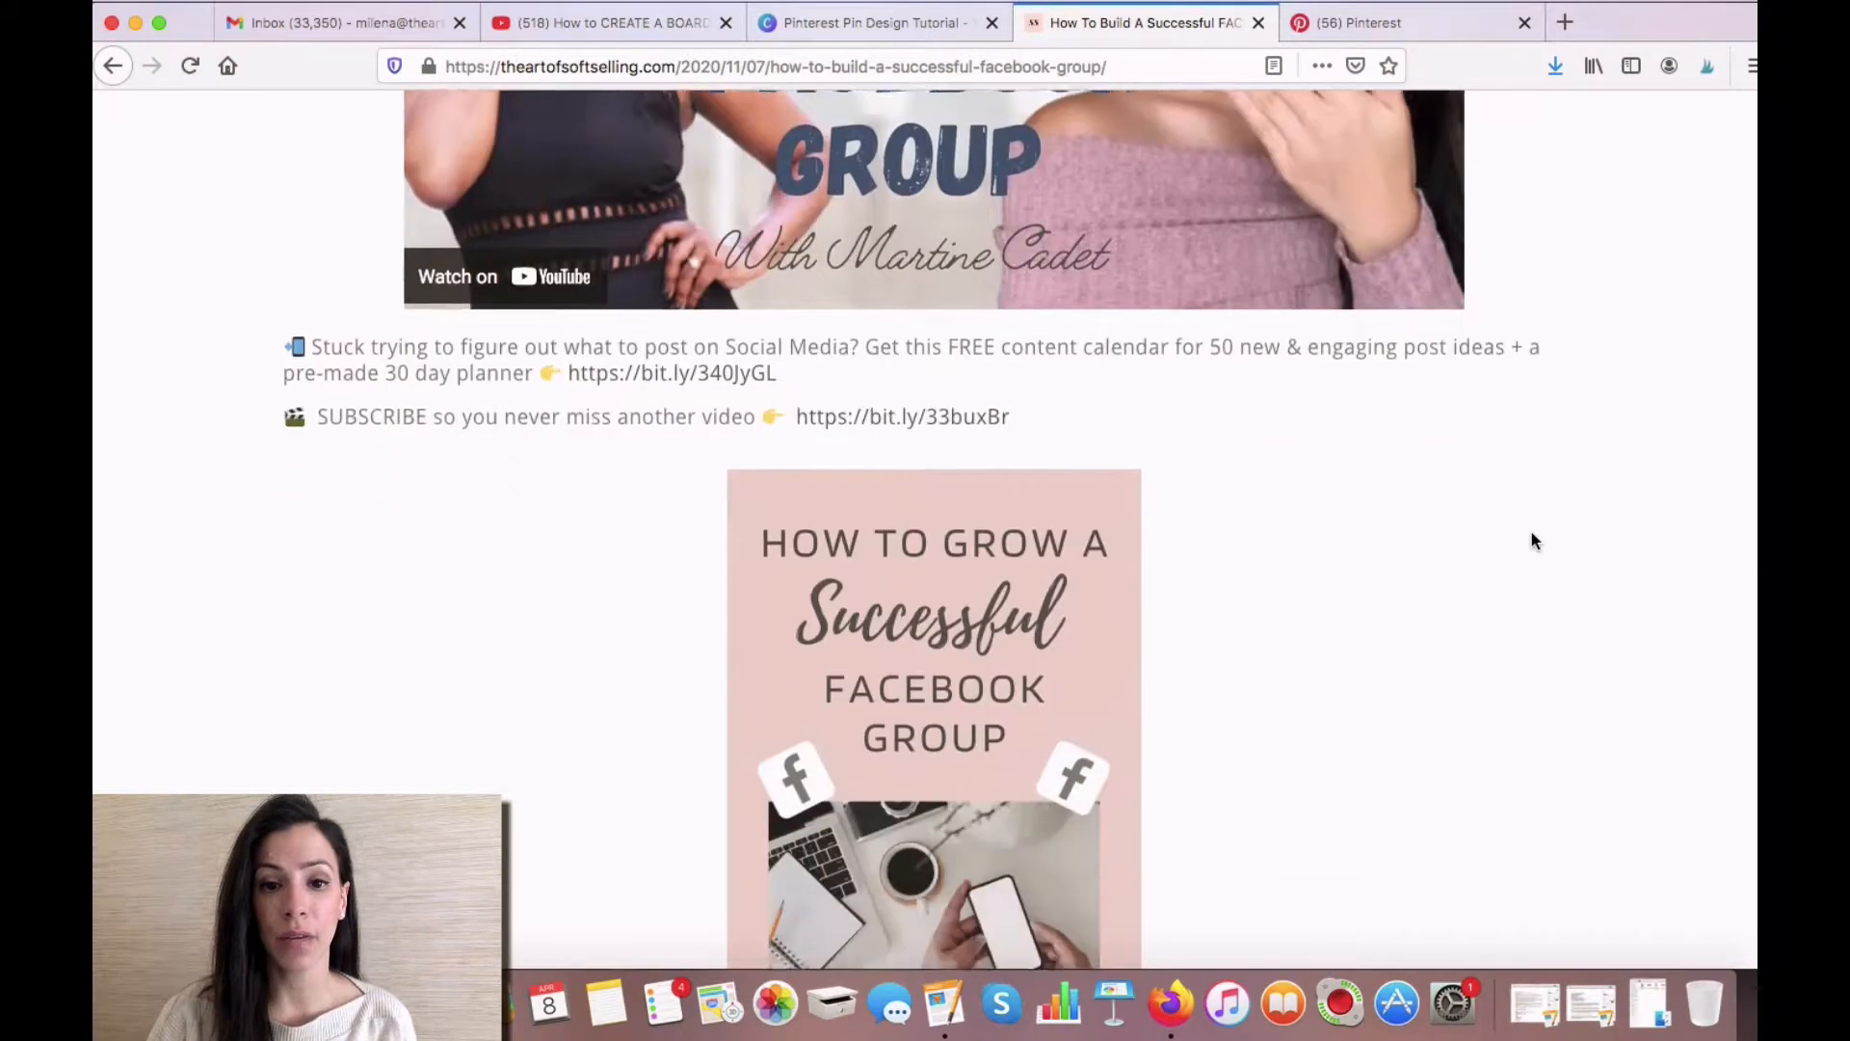
{"action": "scroll", "coordinate": [1535, 541], "scroll_direction": "down", "scroll_amount": 1}
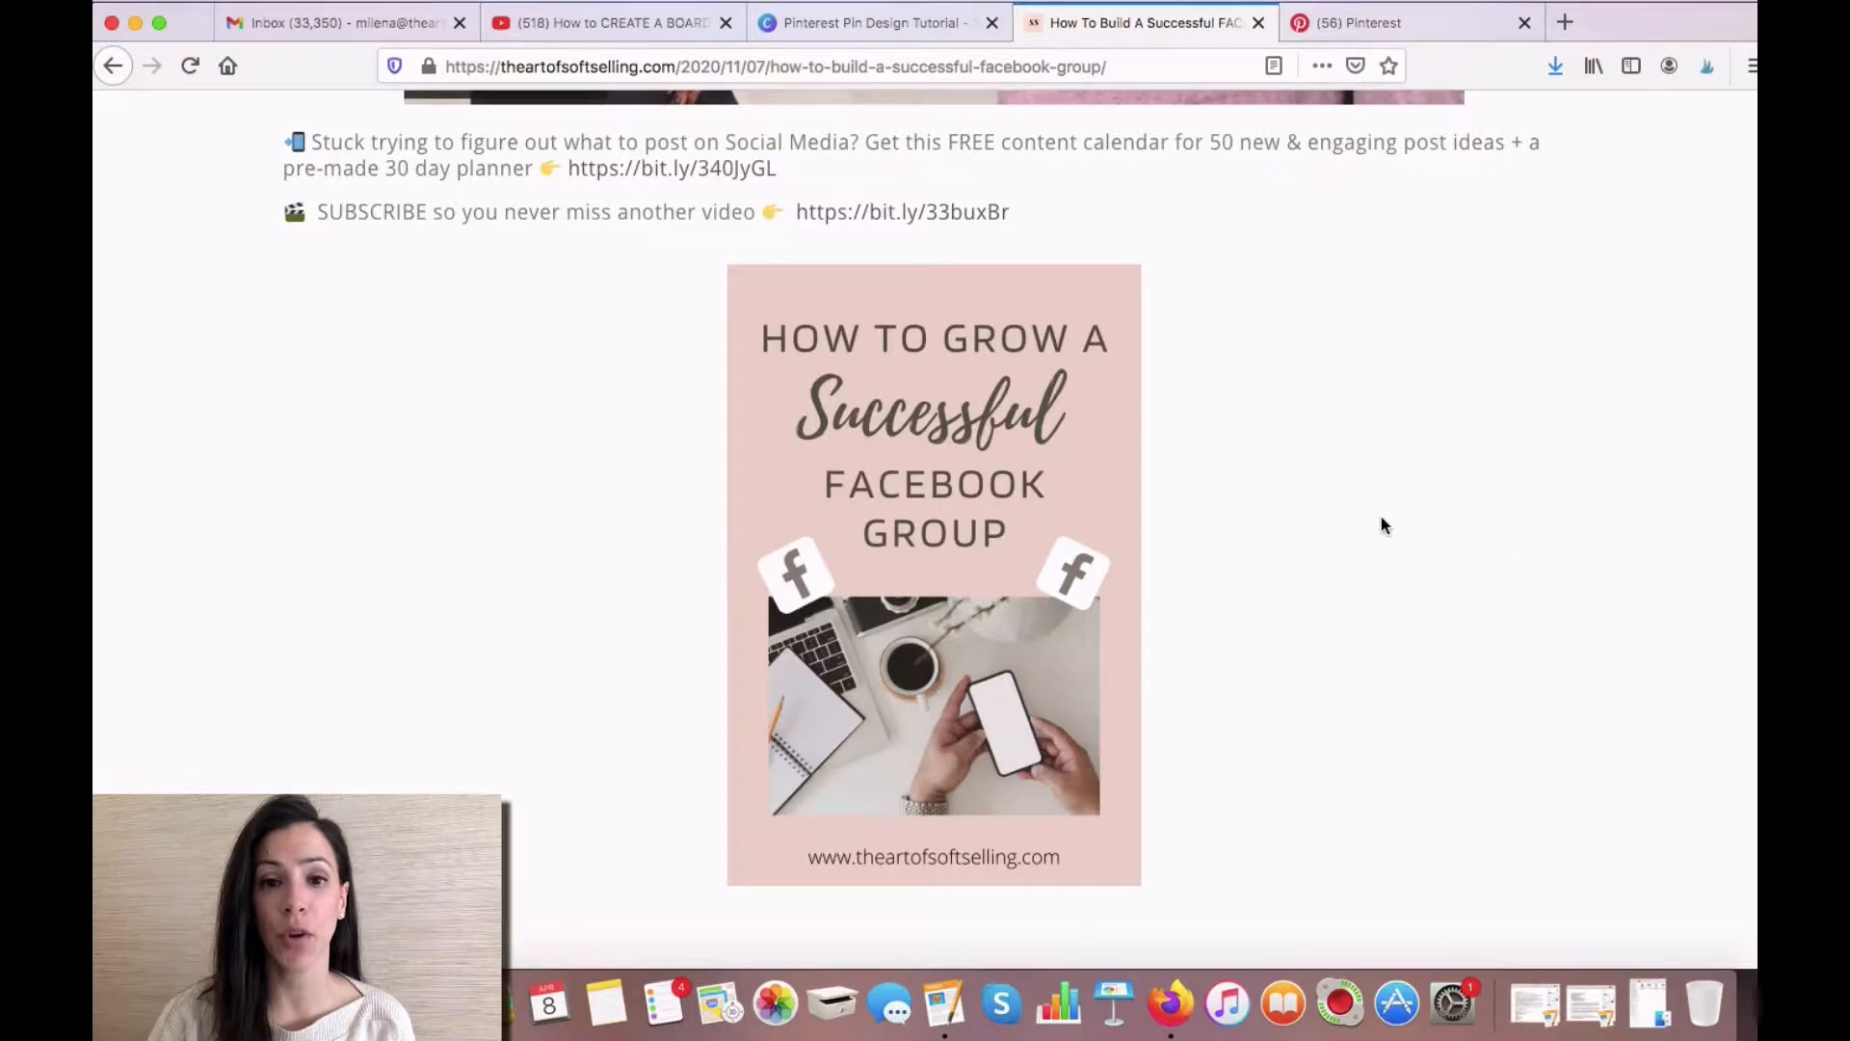
{"action": "mouse_move", "coordinate": [1115, 476]}
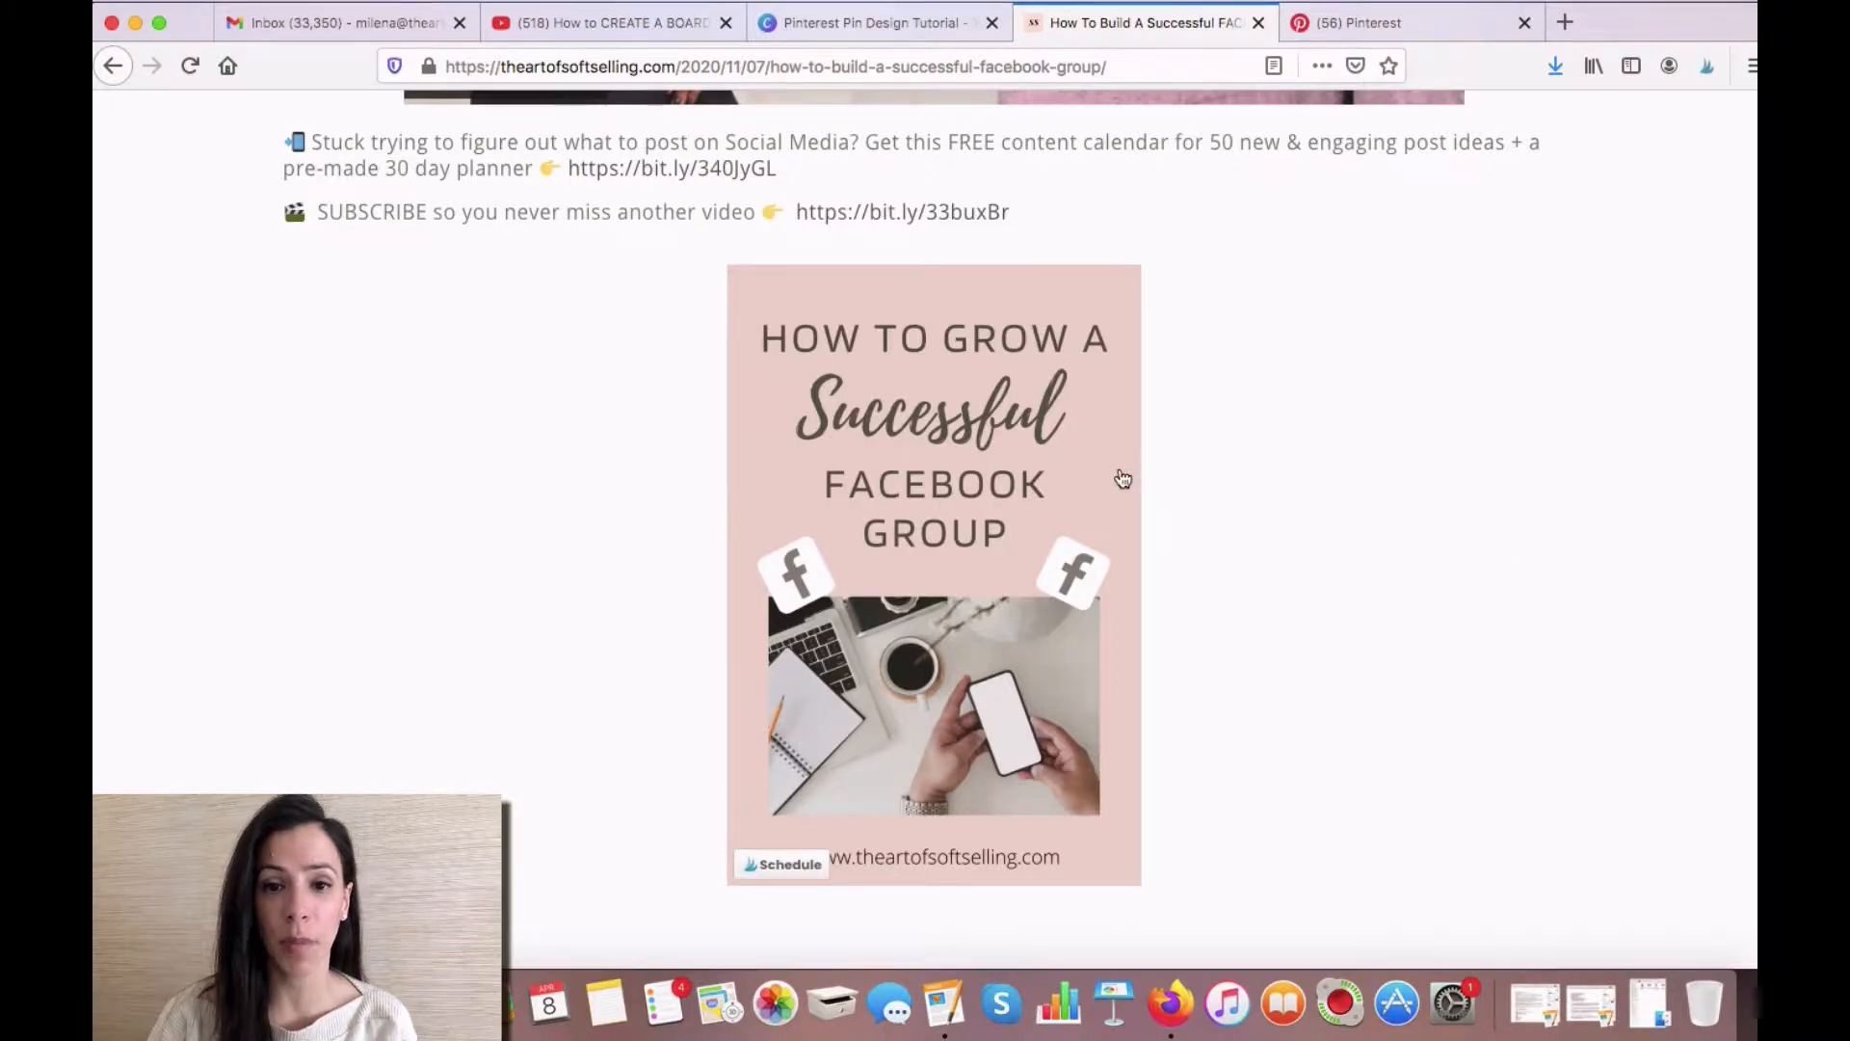
{"action": "left_click", "coordinate": [1034, 474]}
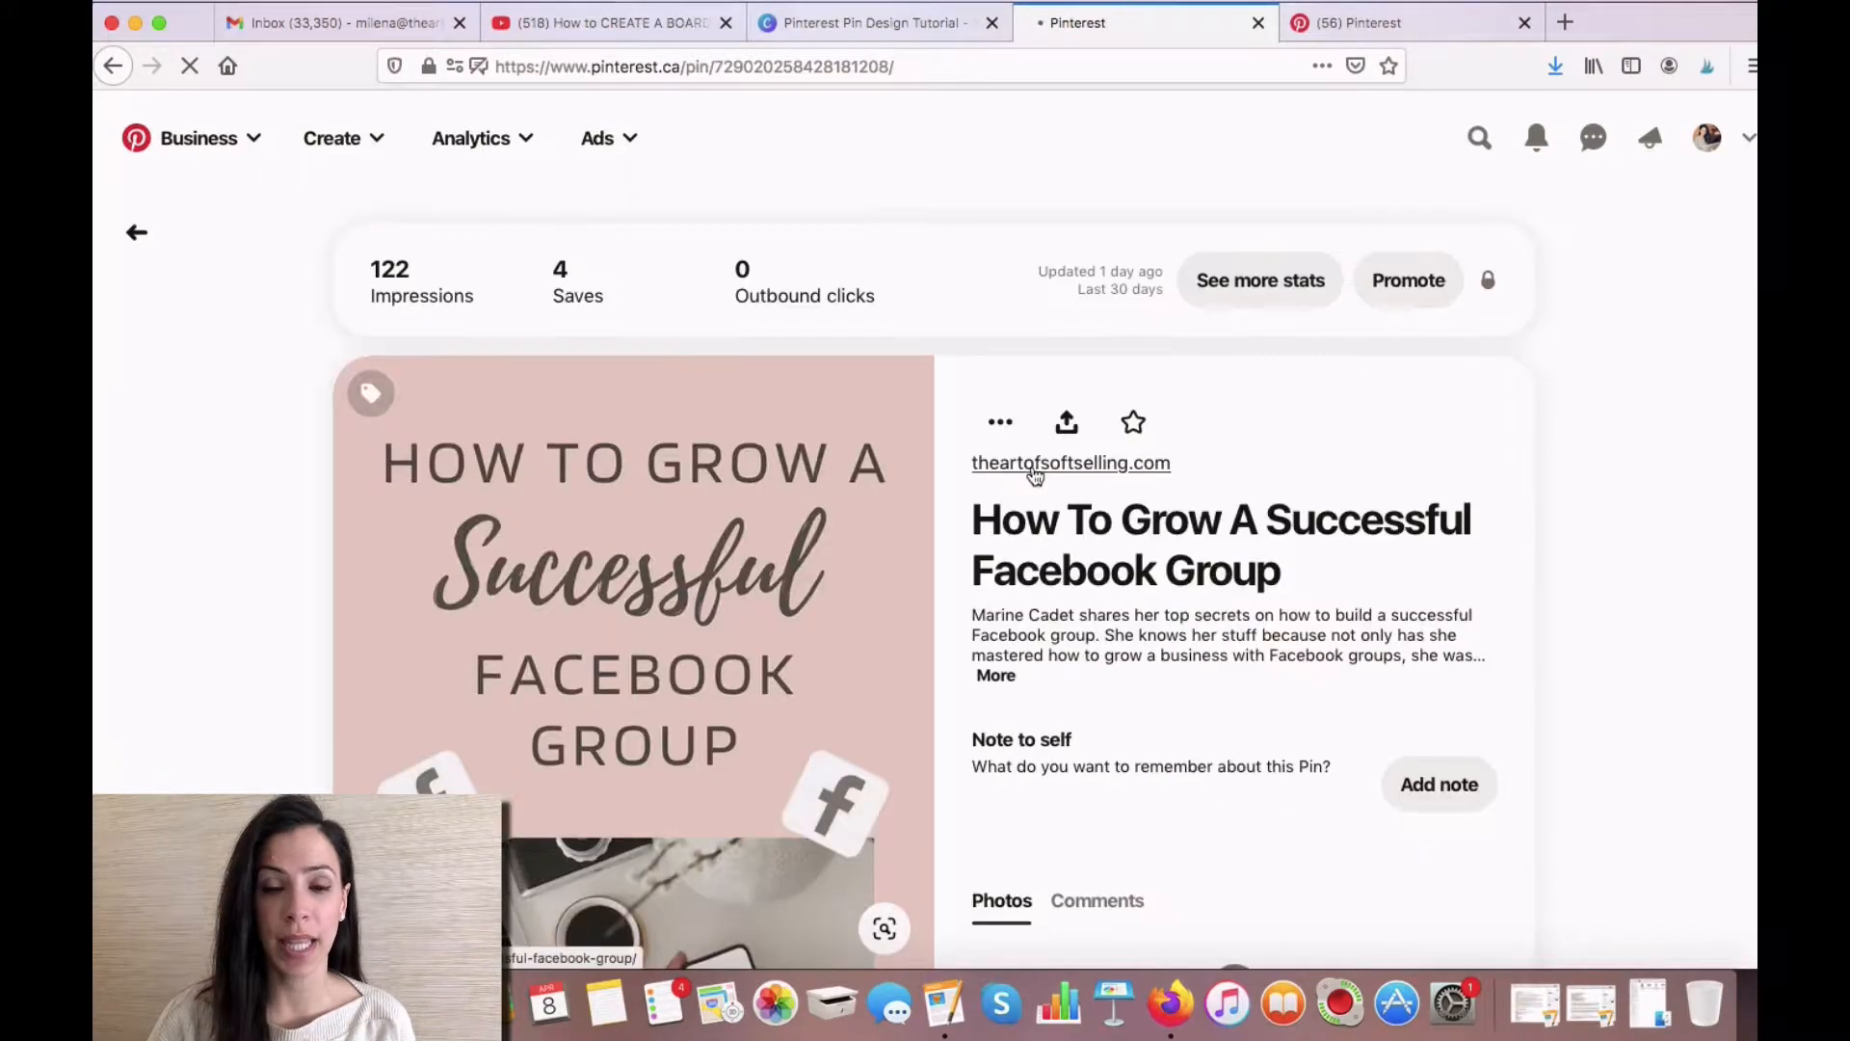
- Expand the pin's full description and copy all of its text
{"action": "scroll", "coordinate": [1031, 464], "scroll_direction": "down", "scroll_amount": 3}
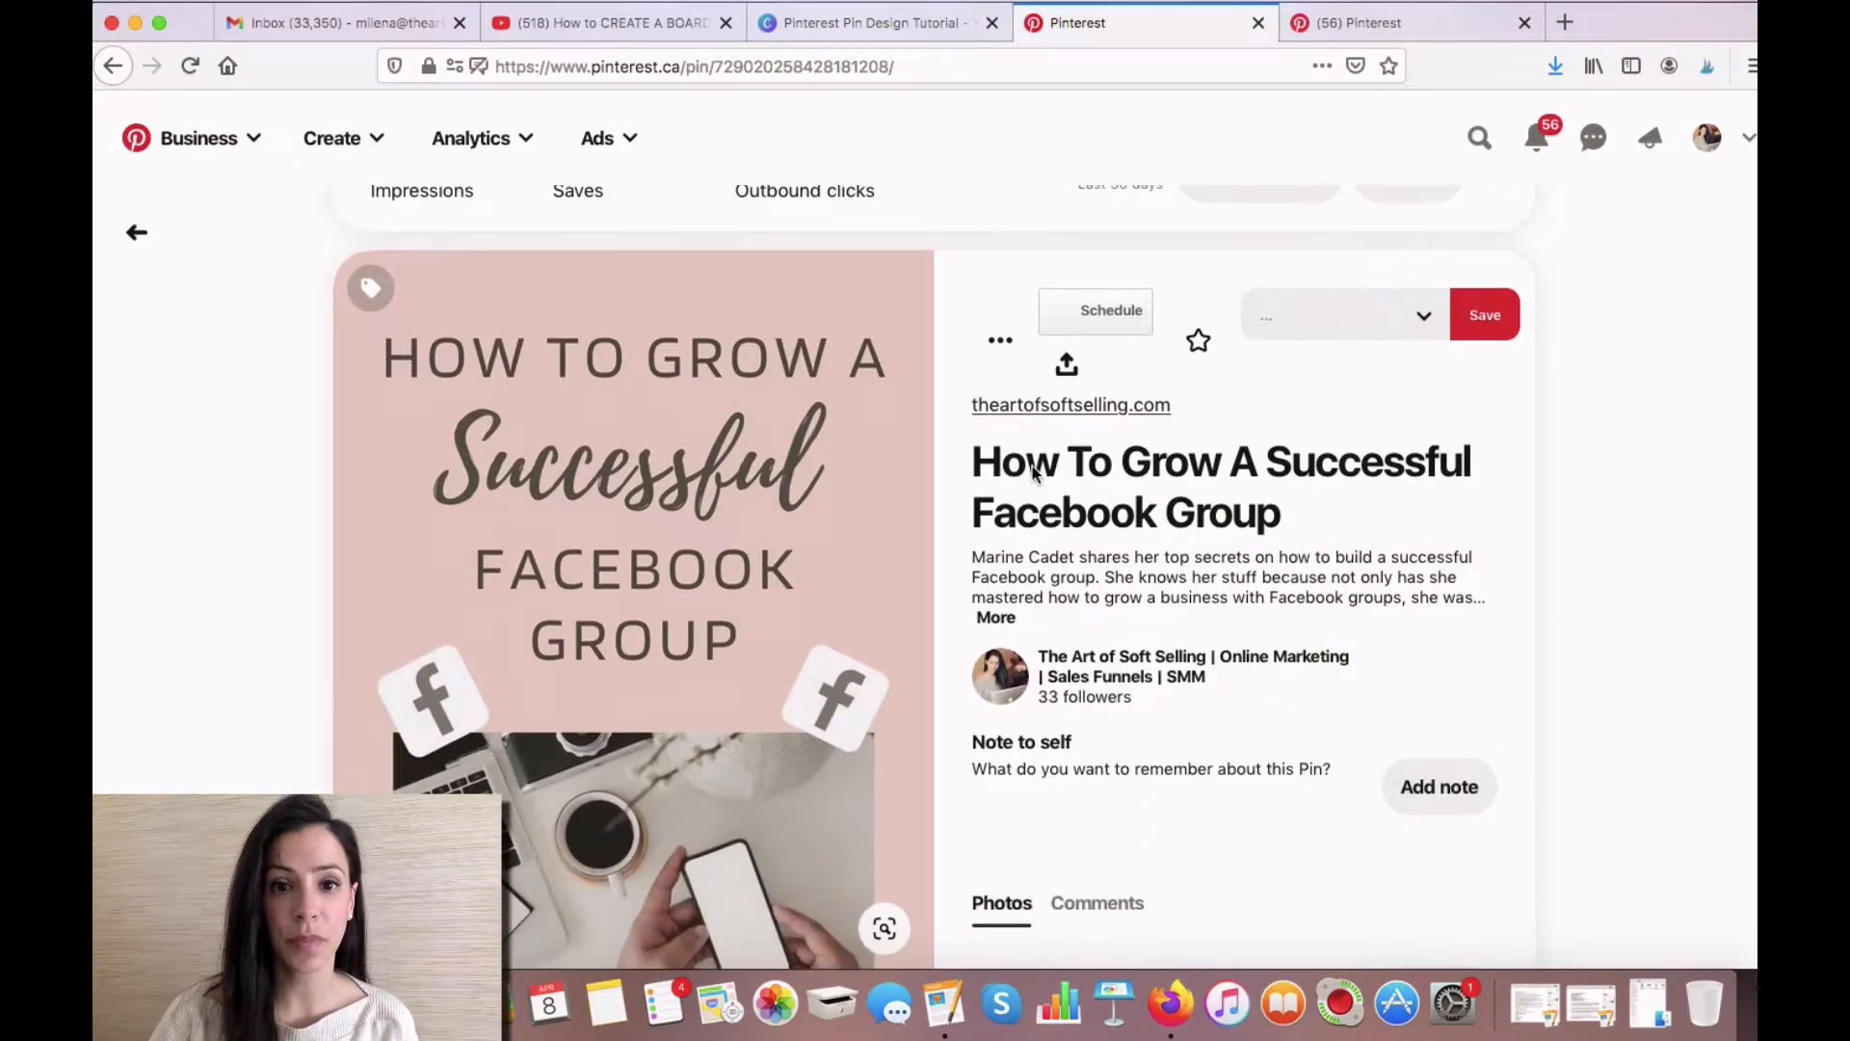
{"action": "scroll", "coordinate": [1032, 472], "scroll_direction": "down", "scroll_amount": 2}
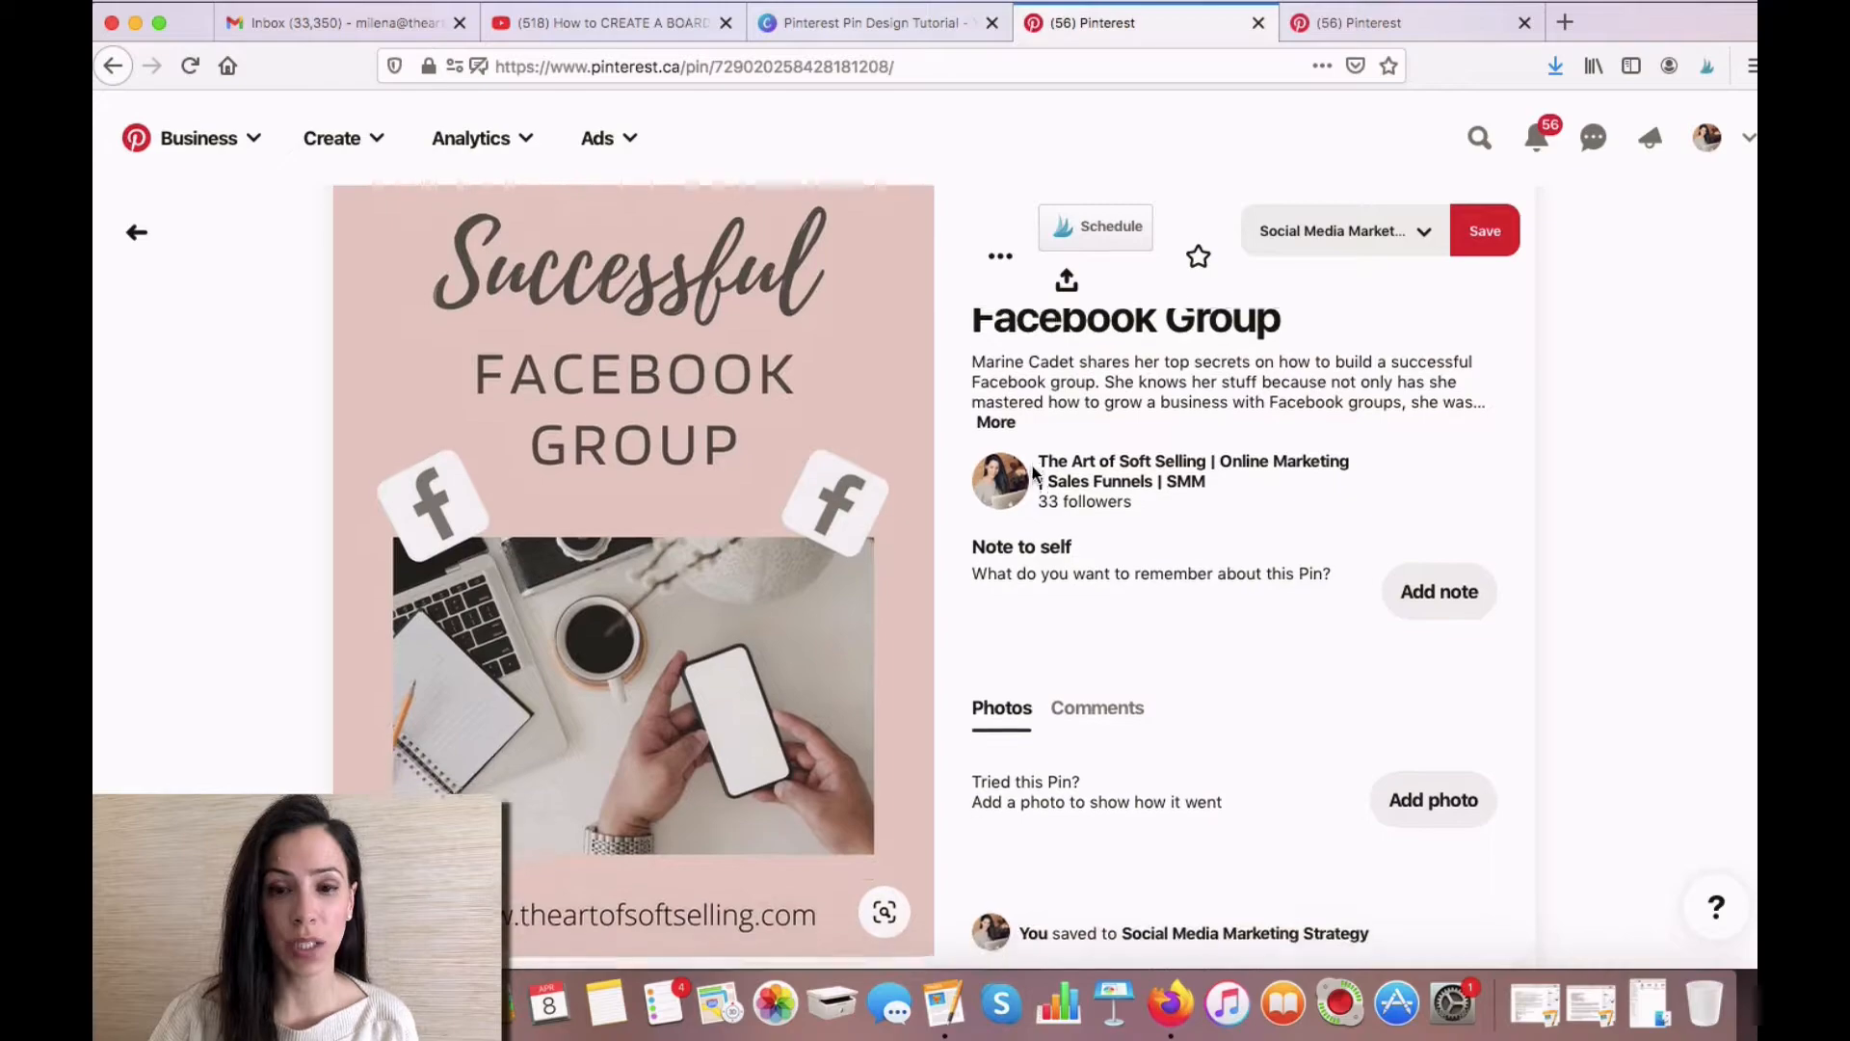
{"action": "scroll", "coordinate": [1032, 473], "scroll_direction": "up", "scroll_amount": 1}
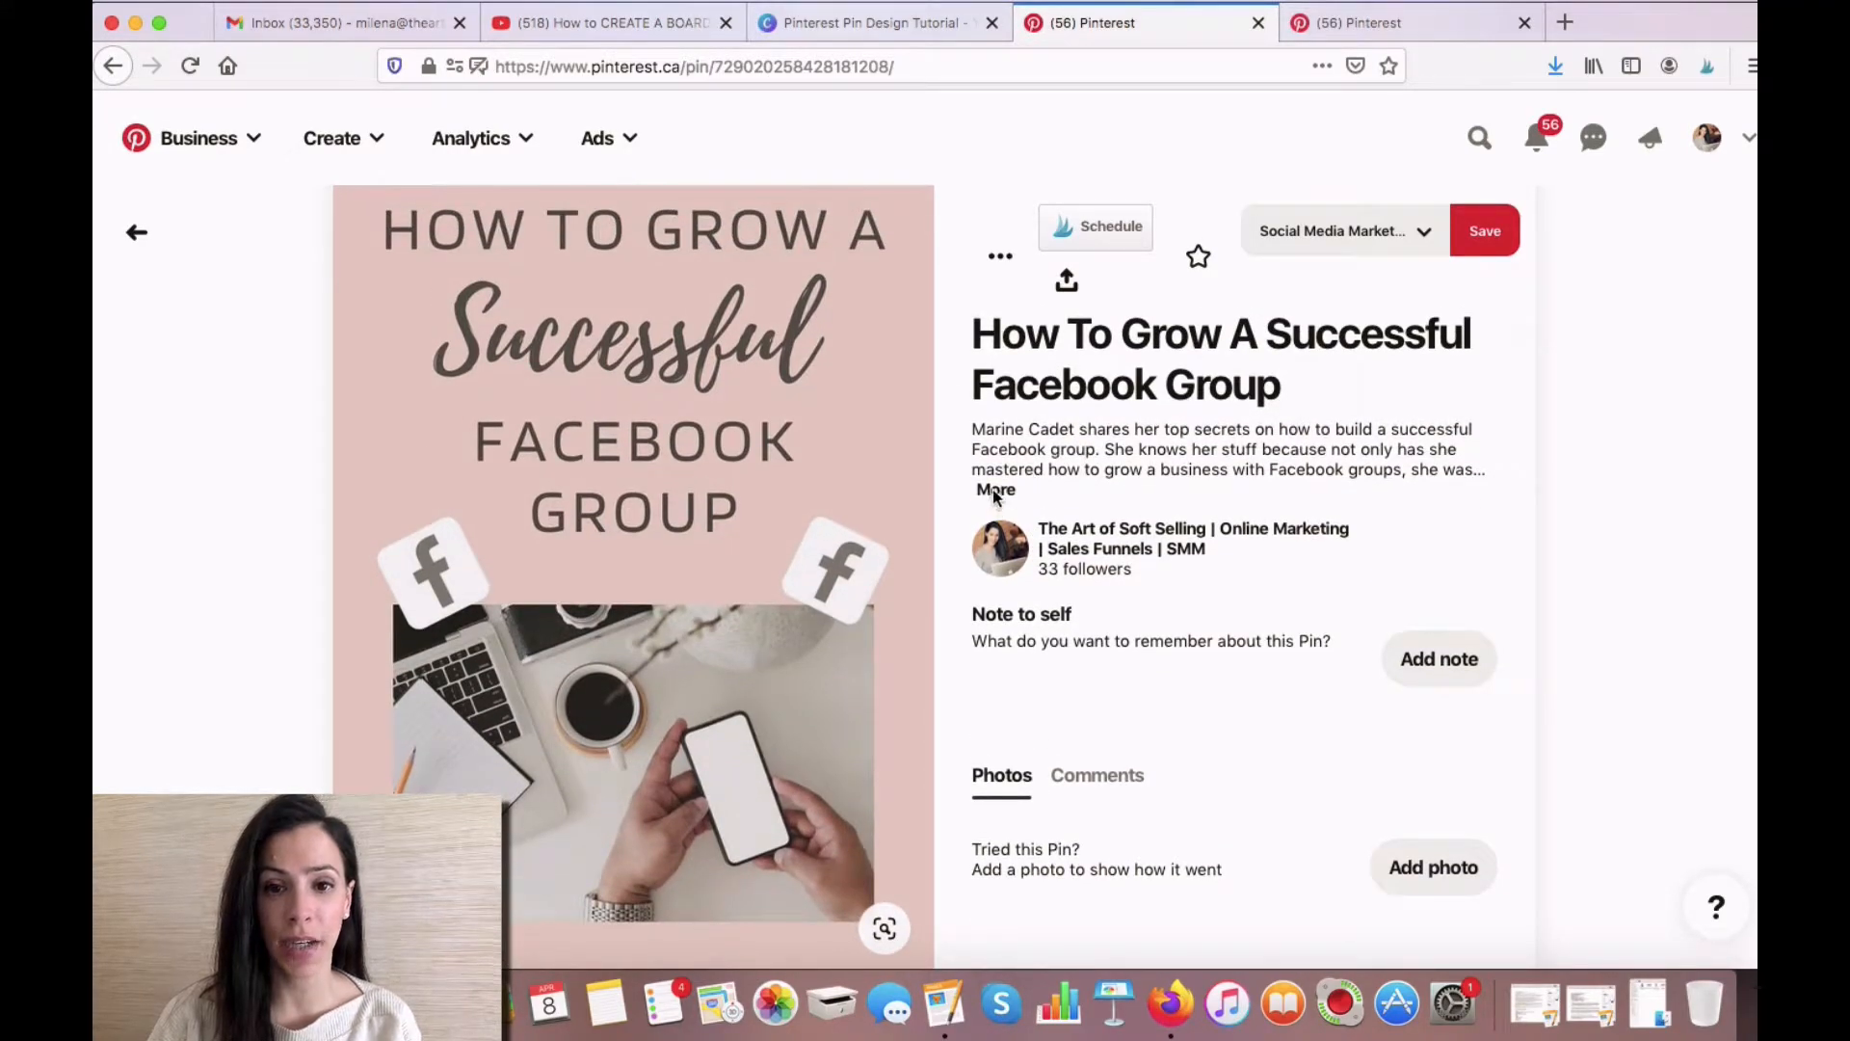
{"action": "left_click", "coordinate": [993, 488]}
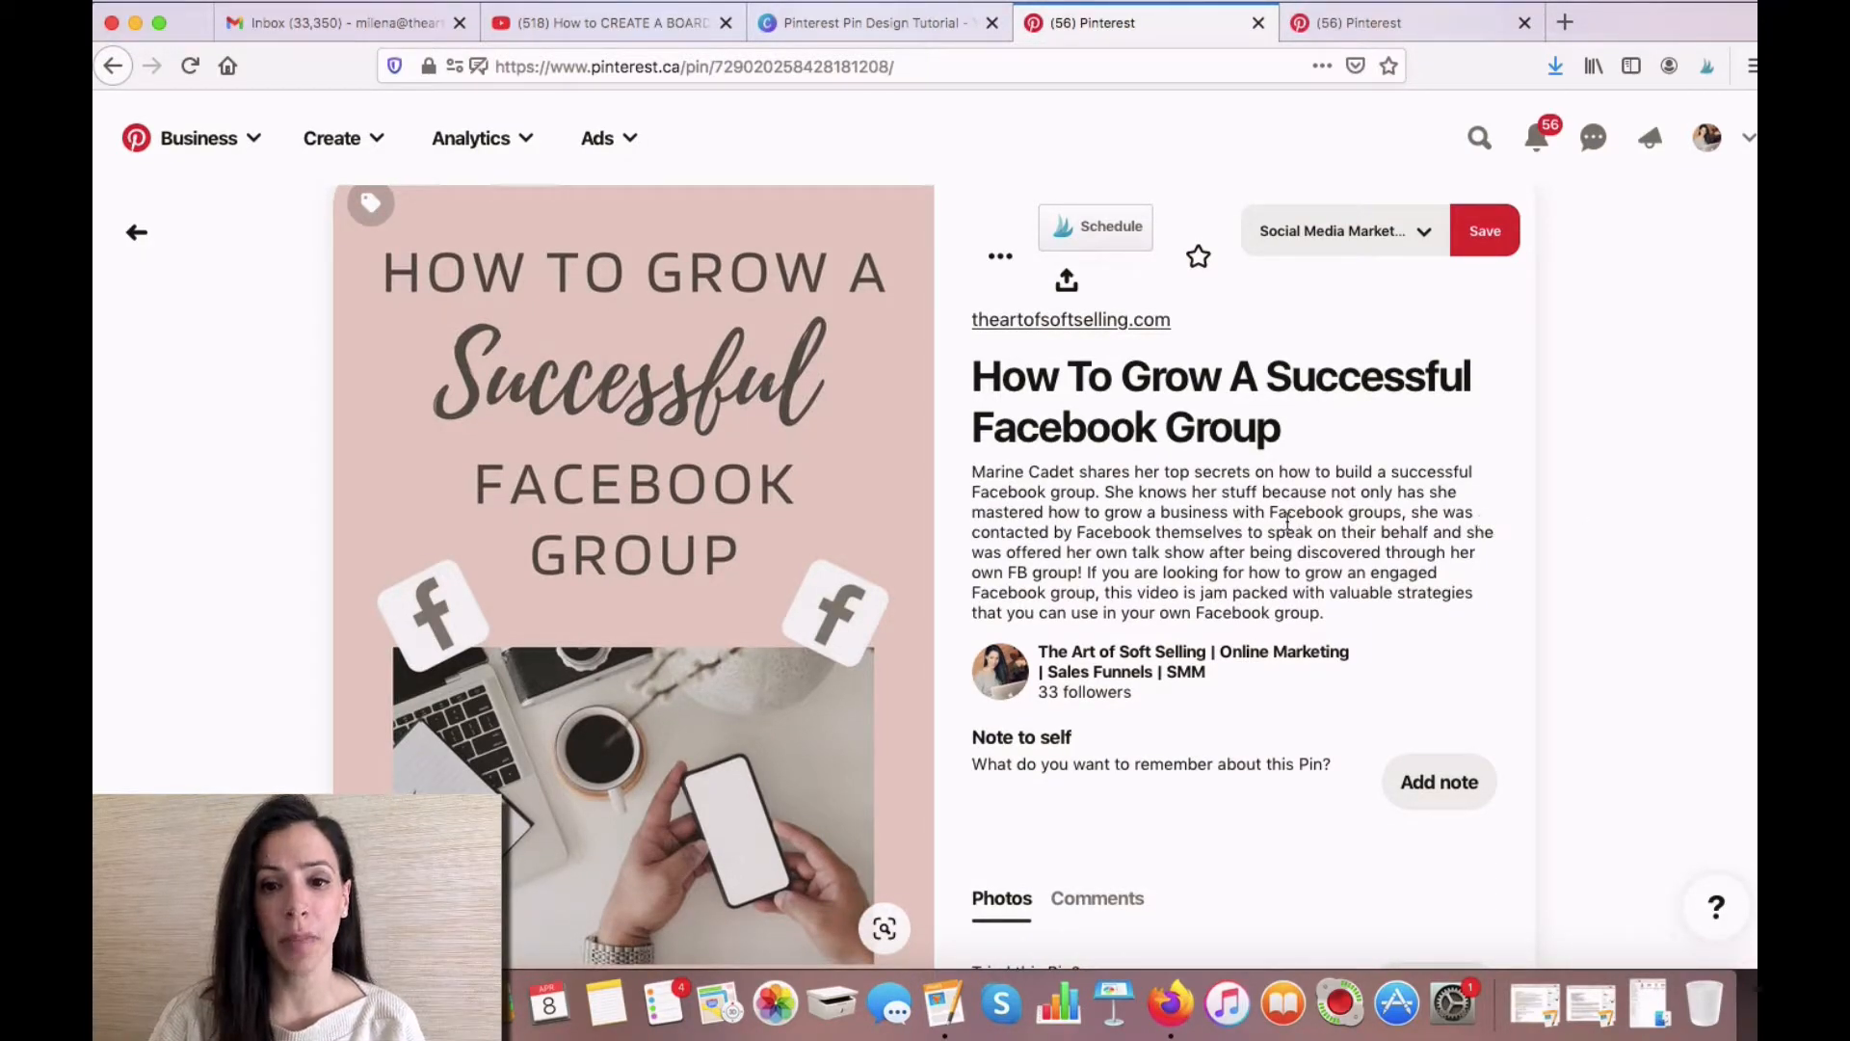
{"action": "left_click_drag", "start_coordinate": [974, 468], "coordinate": [1334, 617]}
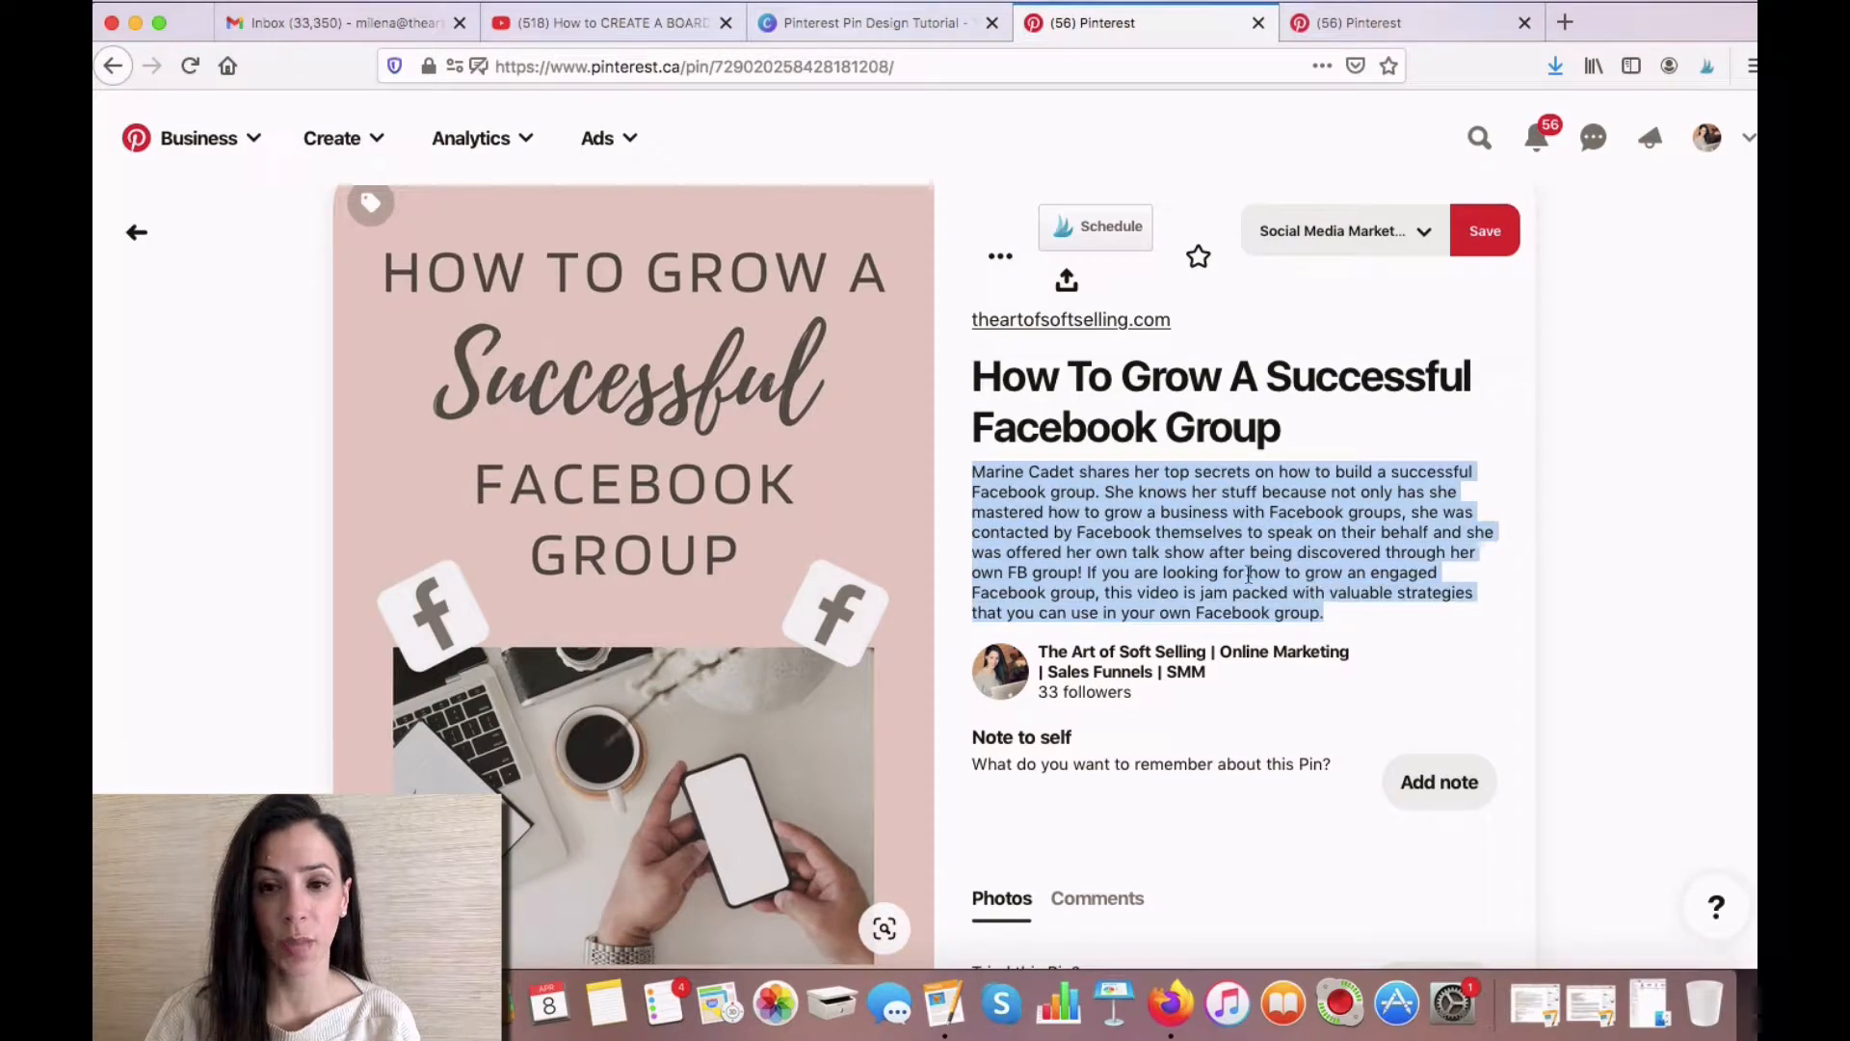
{"action": "right_click", "coordinate": [1250, 578]}
{"action": "left_click", "coordinate": [1291, 583]}
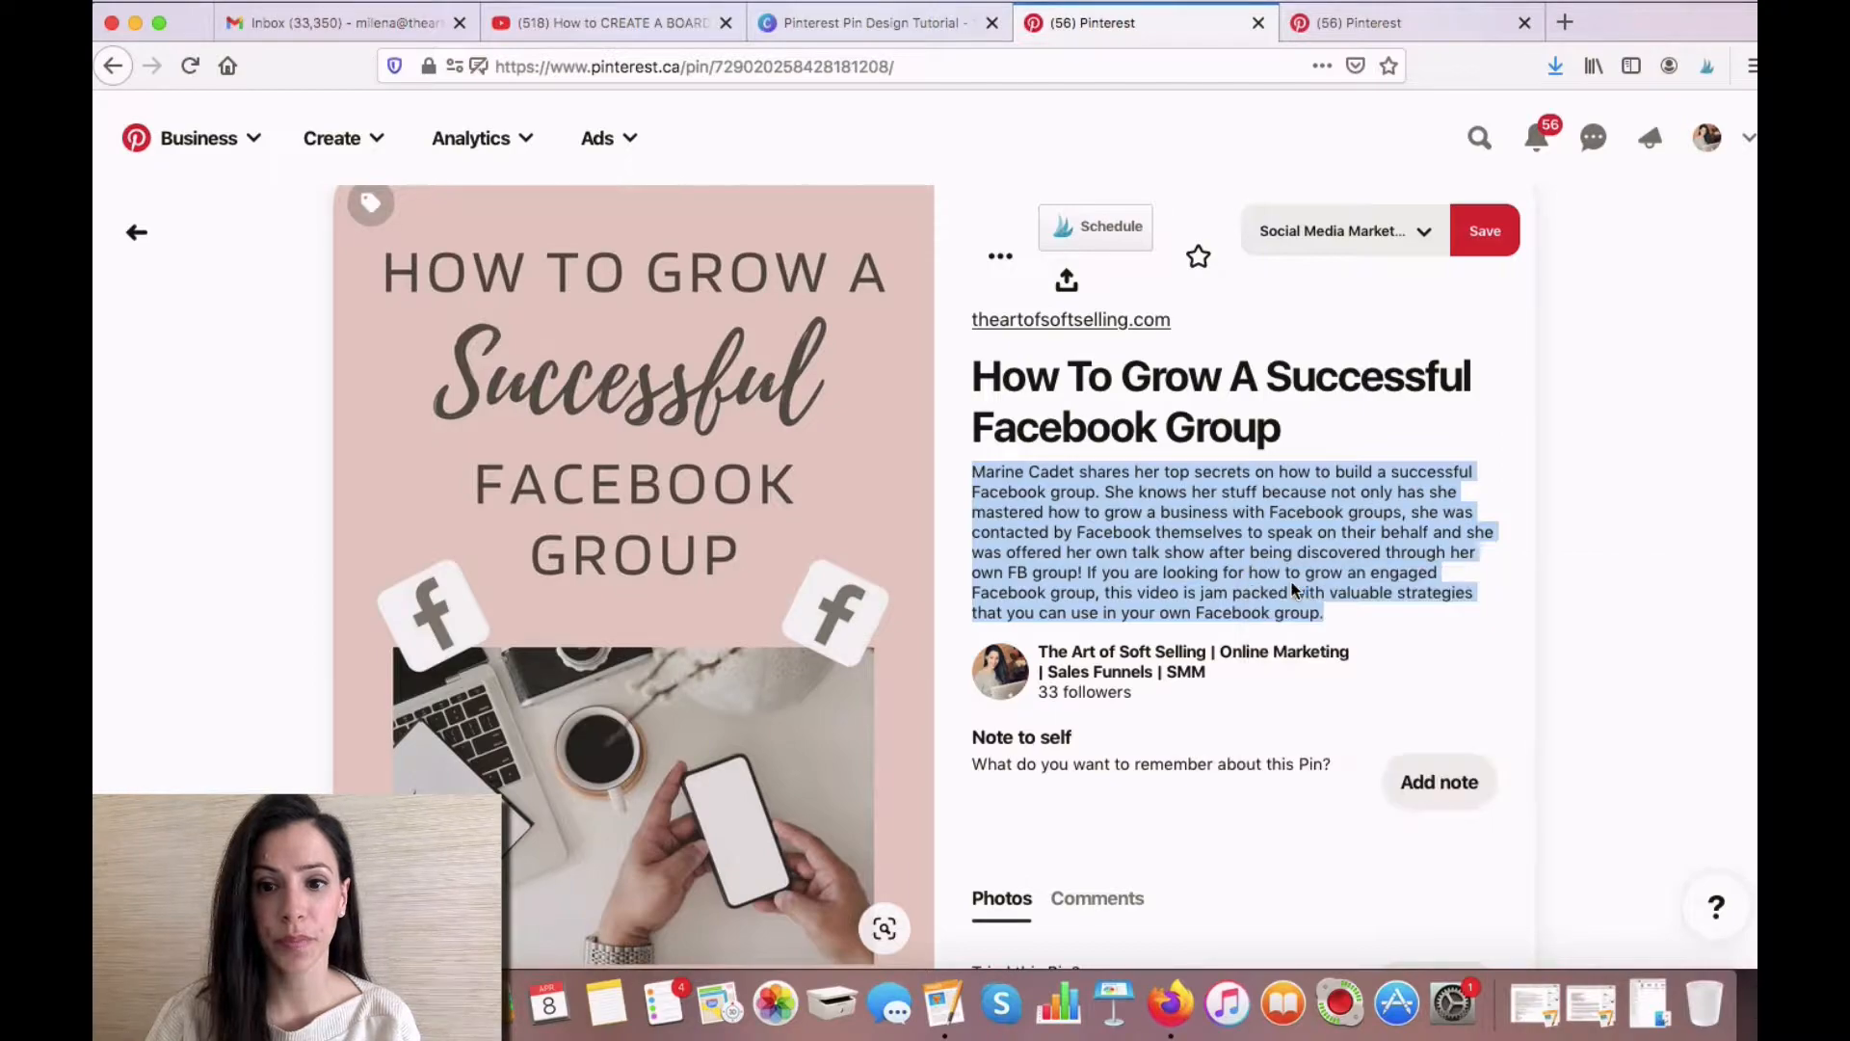
- Start a new pin and paste the copied text as its description
{"action": "scroll", "coordinate": [1585, 529], "scroll_direction": "up", "scroll_amount": 2}
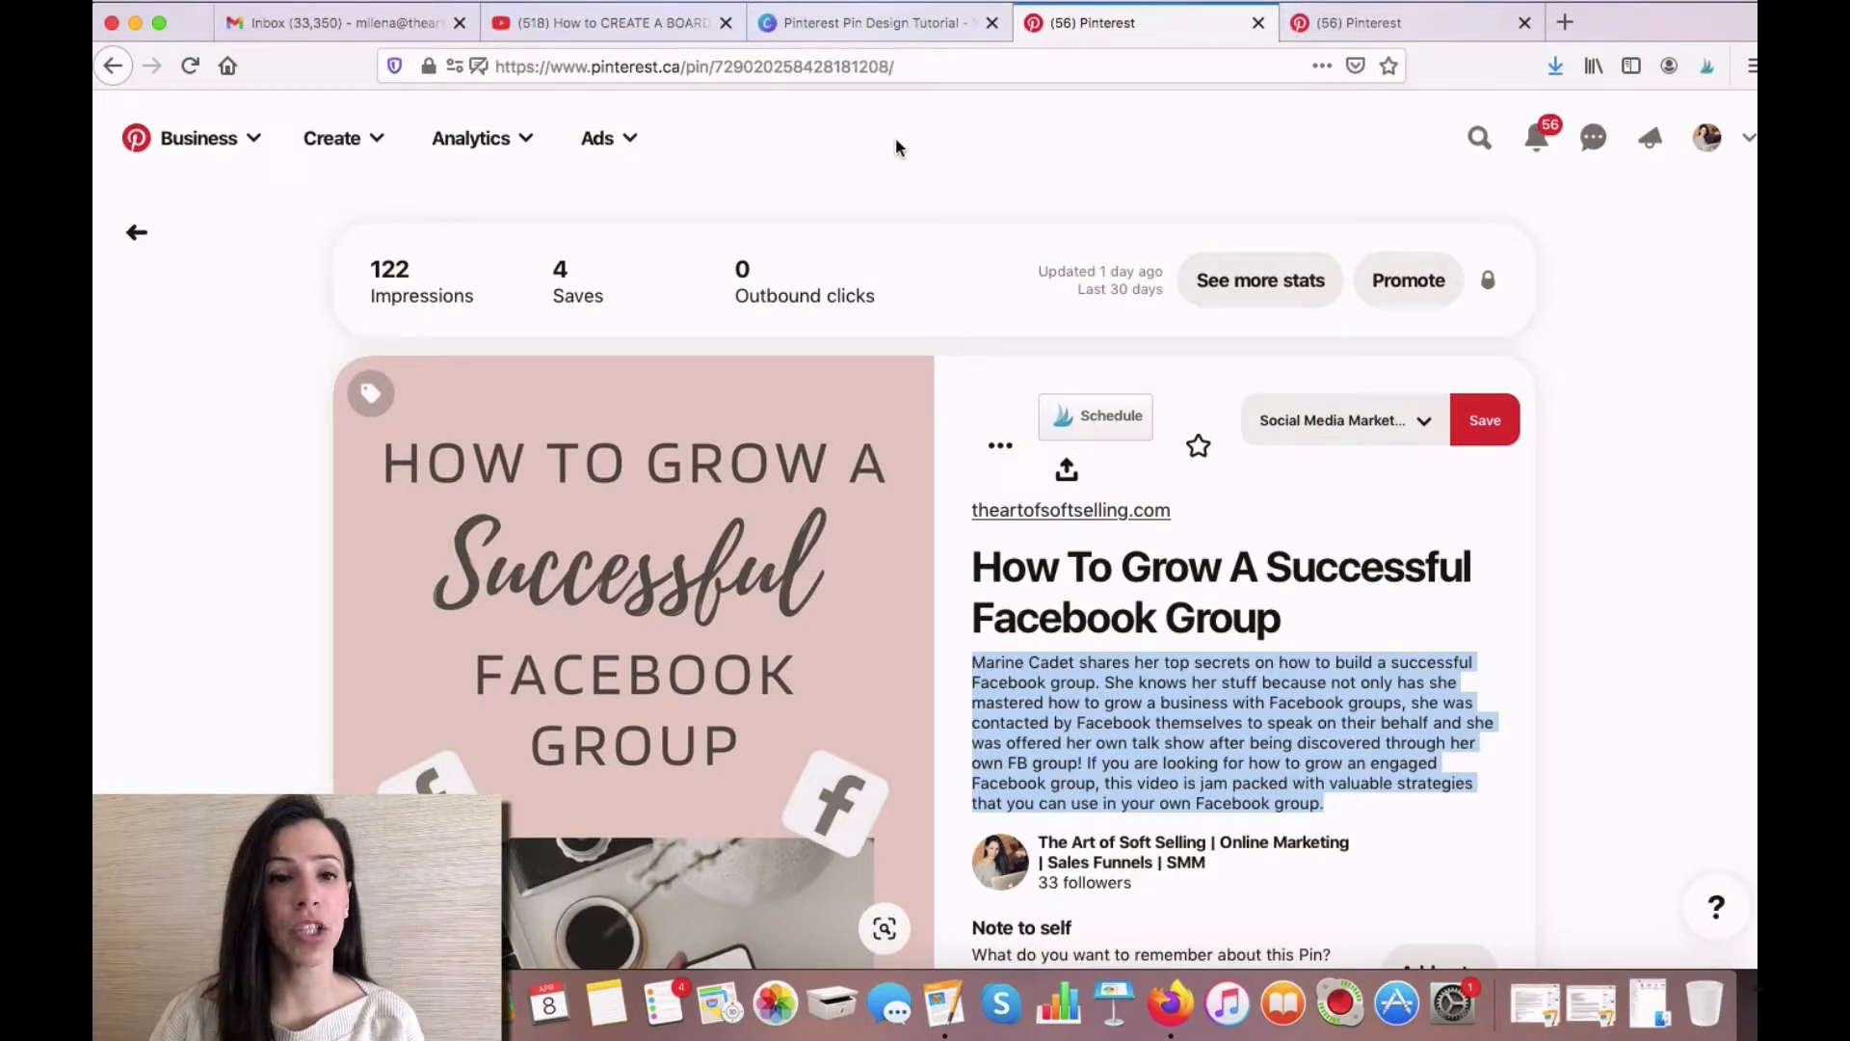
{"action": "left_click", "coordinate": [378, 143]}
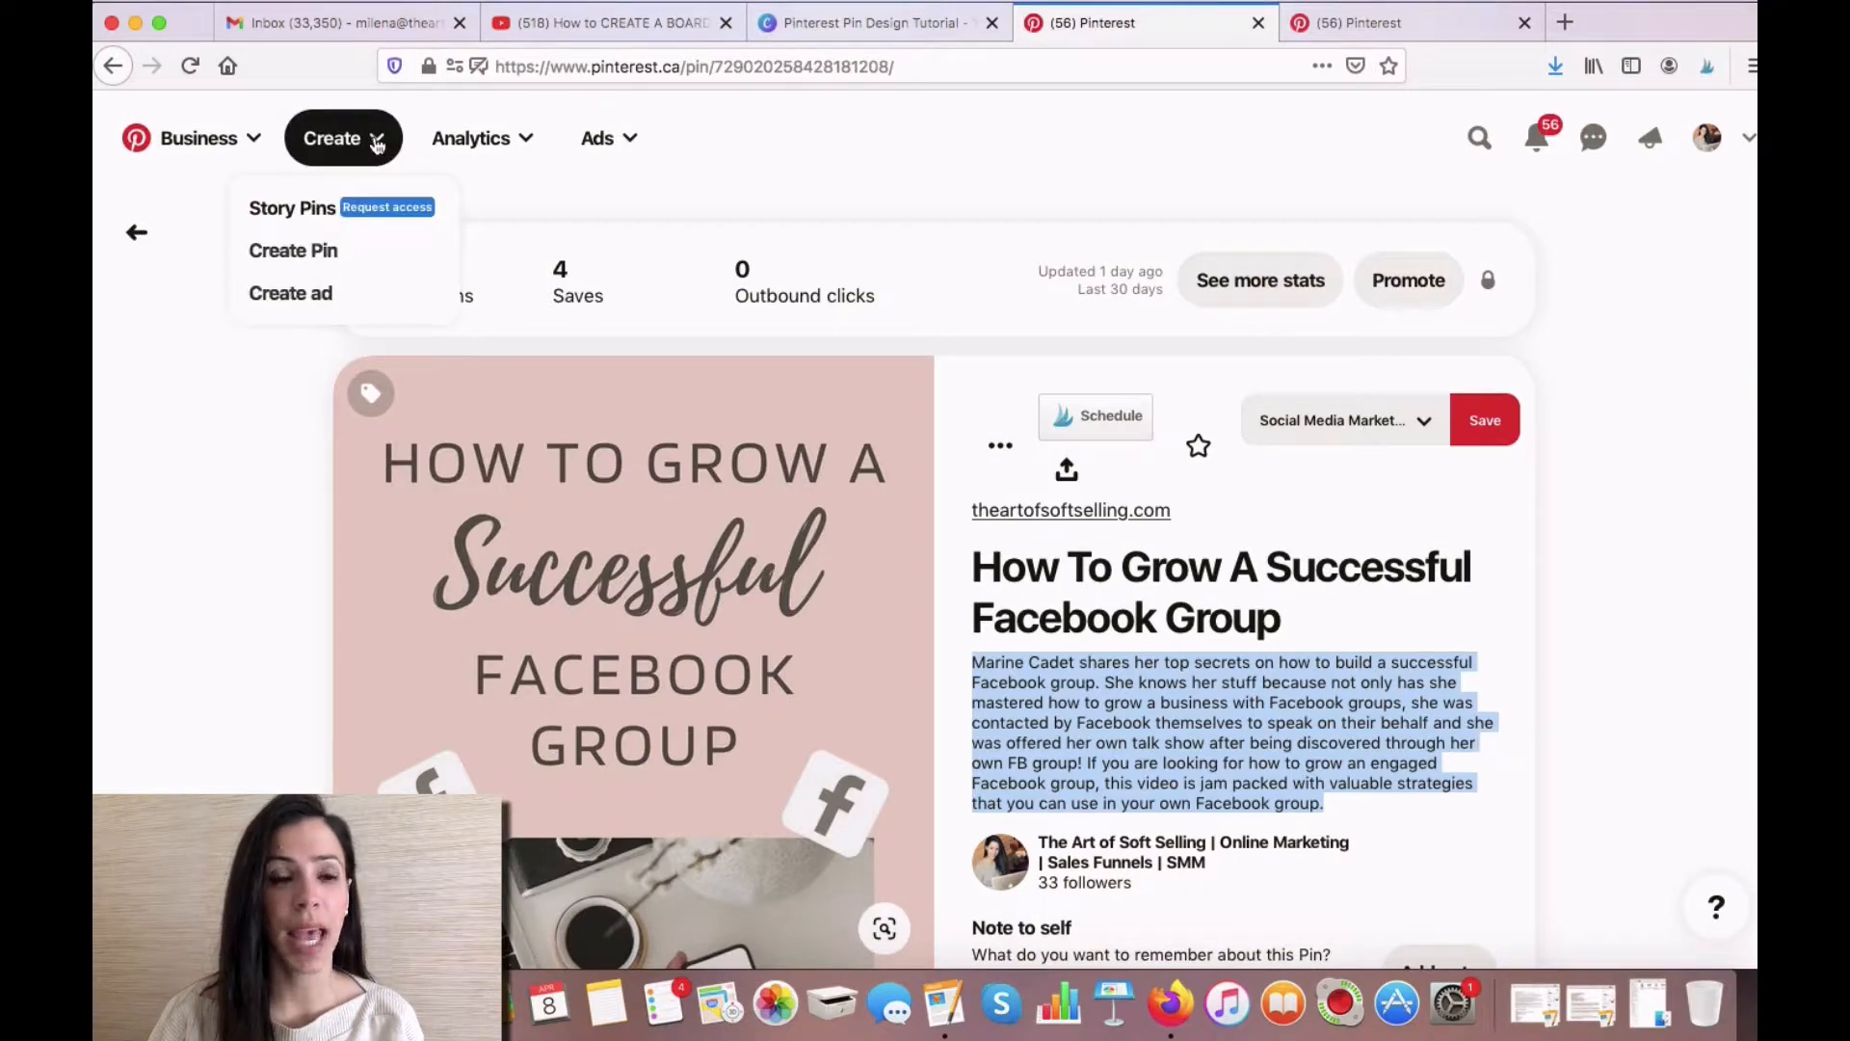
{"action": "left_click", "coordinate": [347, 261]}
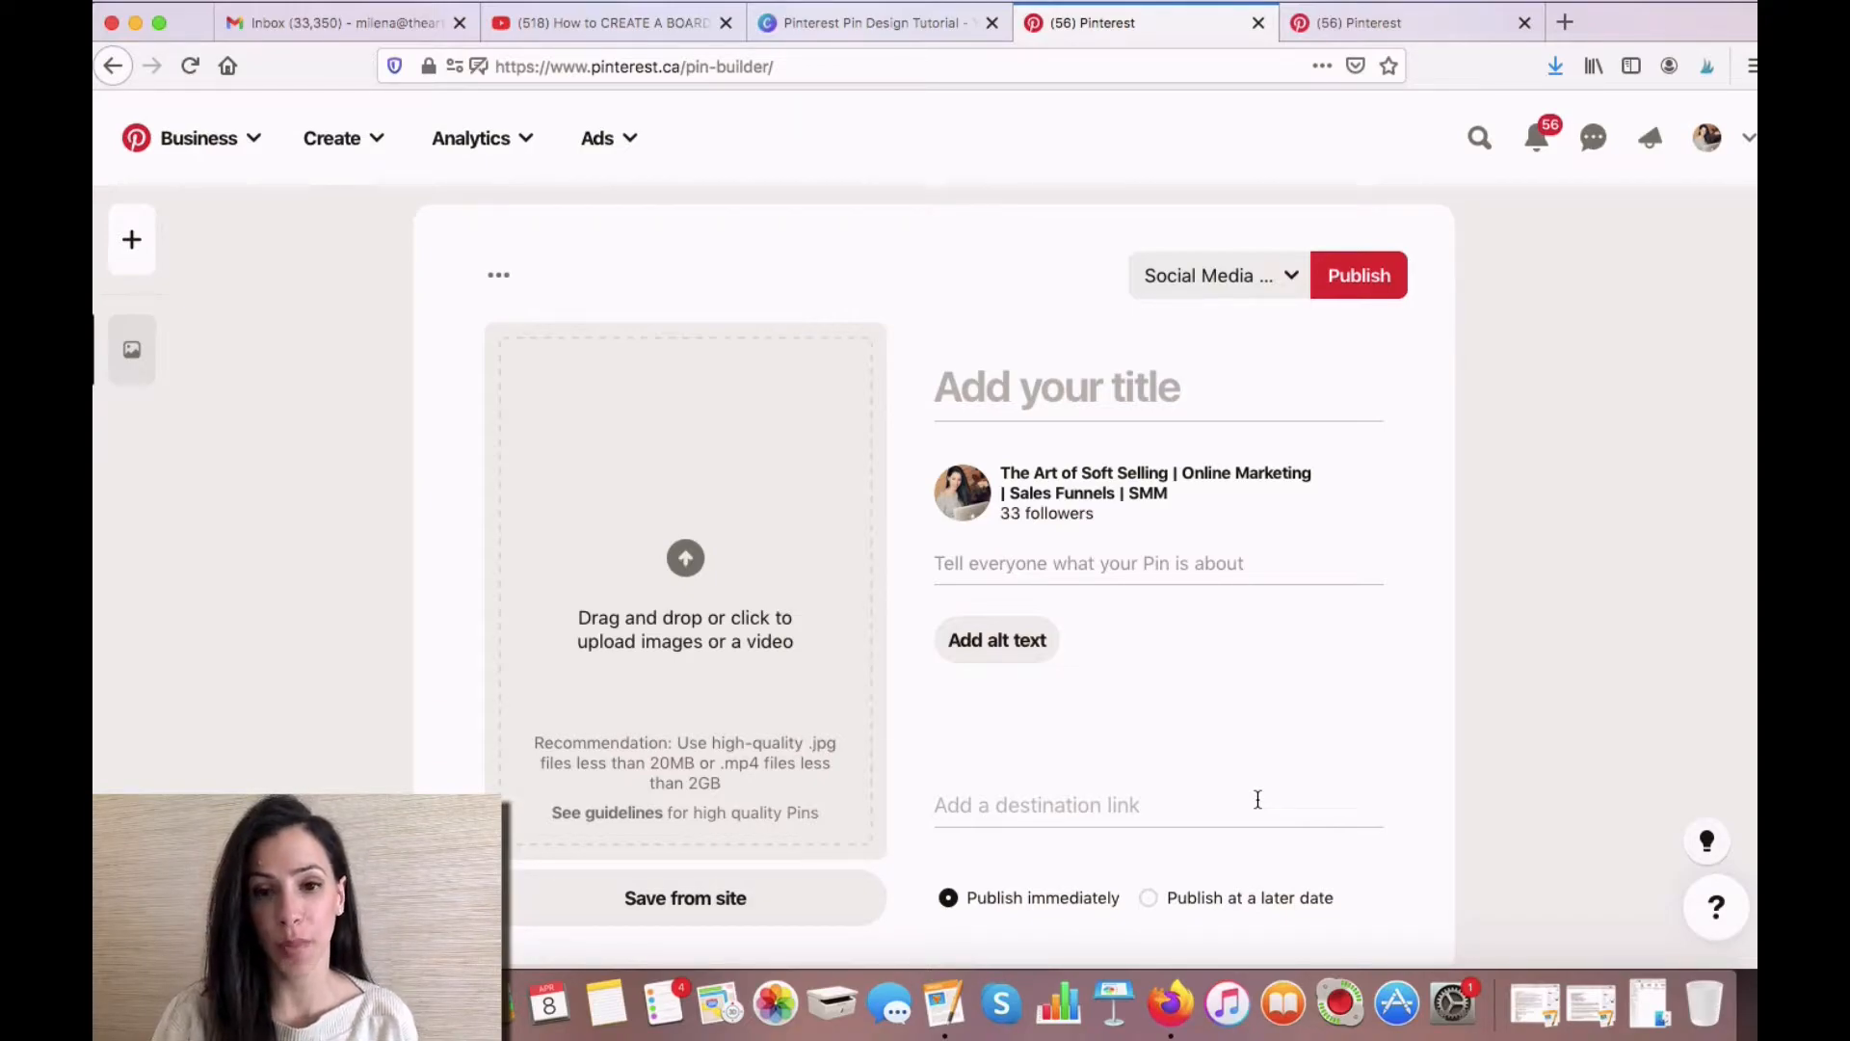
{"action": "left_click", "coordinate": [1051, 563]}
{"action": "key", "text": "super+v"}
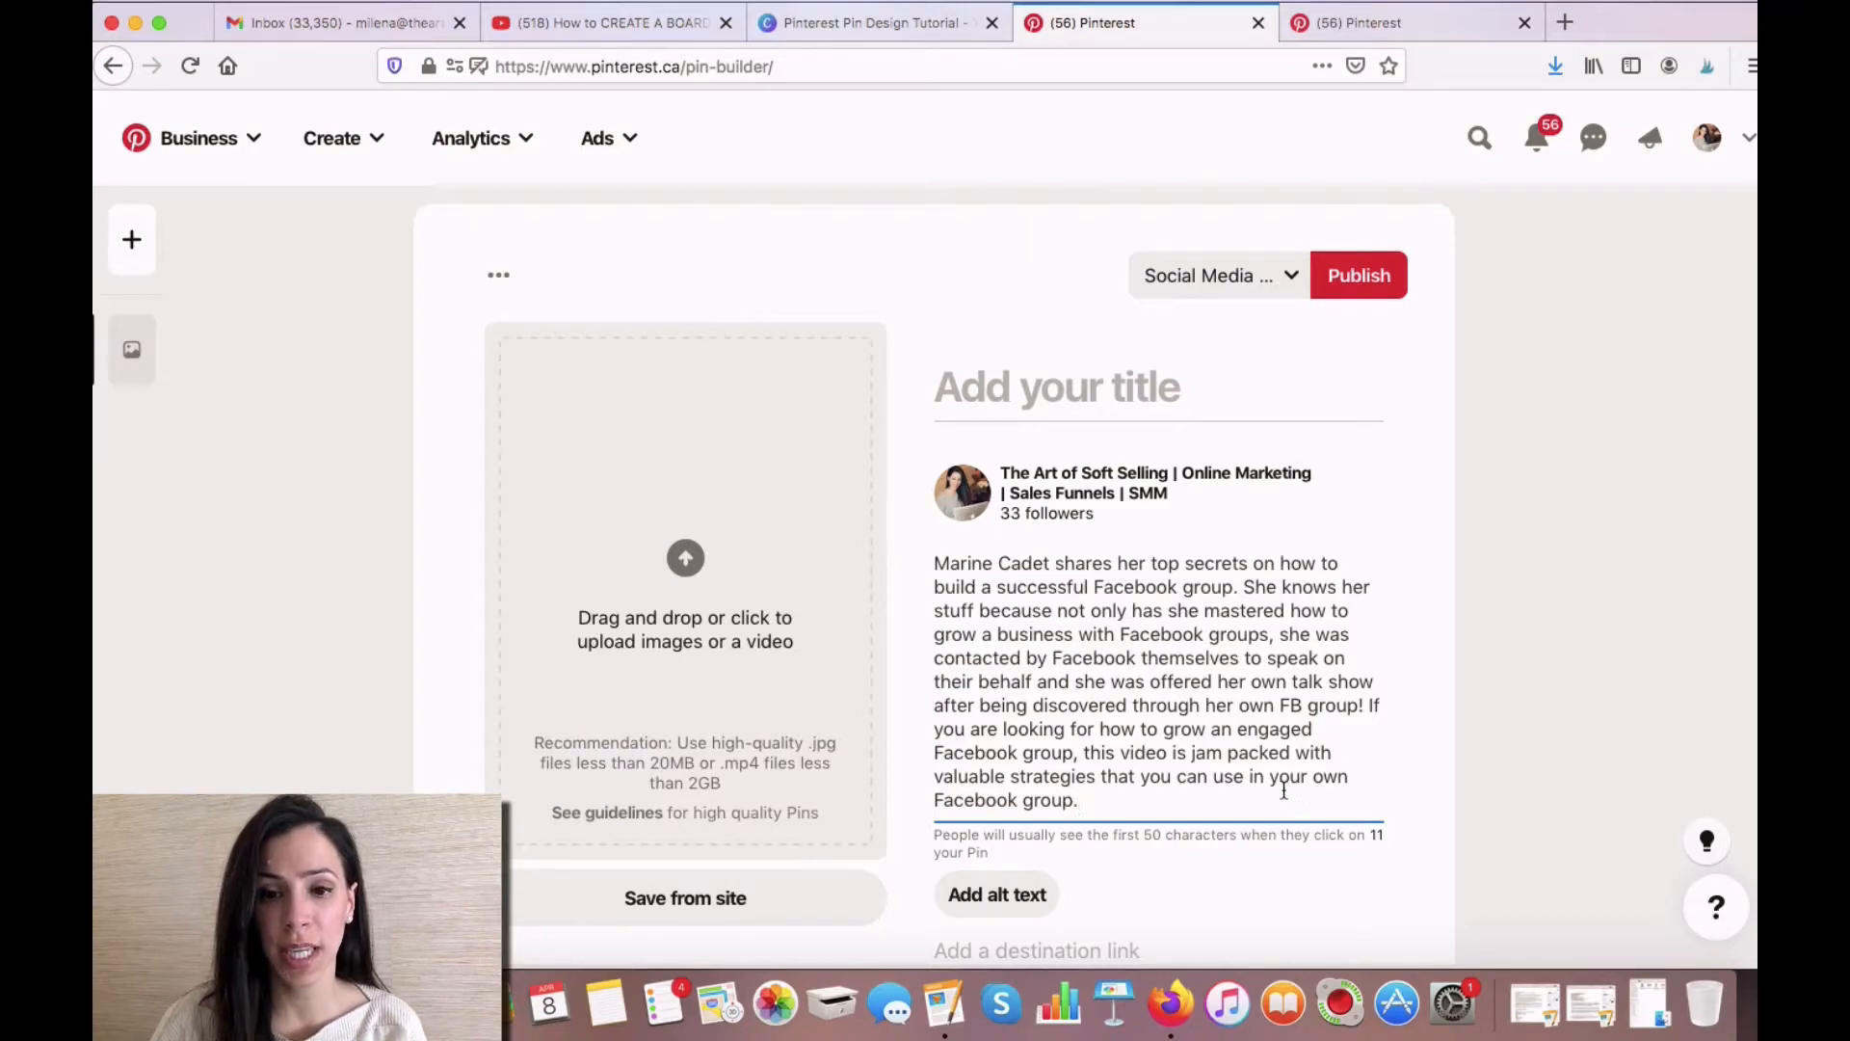
- Shorten the description's last sentence so it ends with "jam packed with strategies that you can use."
{"action": "left_click_drag", "start_coordinate": [1291, 752], "coordinate": [1026, 777]}
{"action": "key", "text": "BackSpace"}
{"action": "type", "text": "with"}
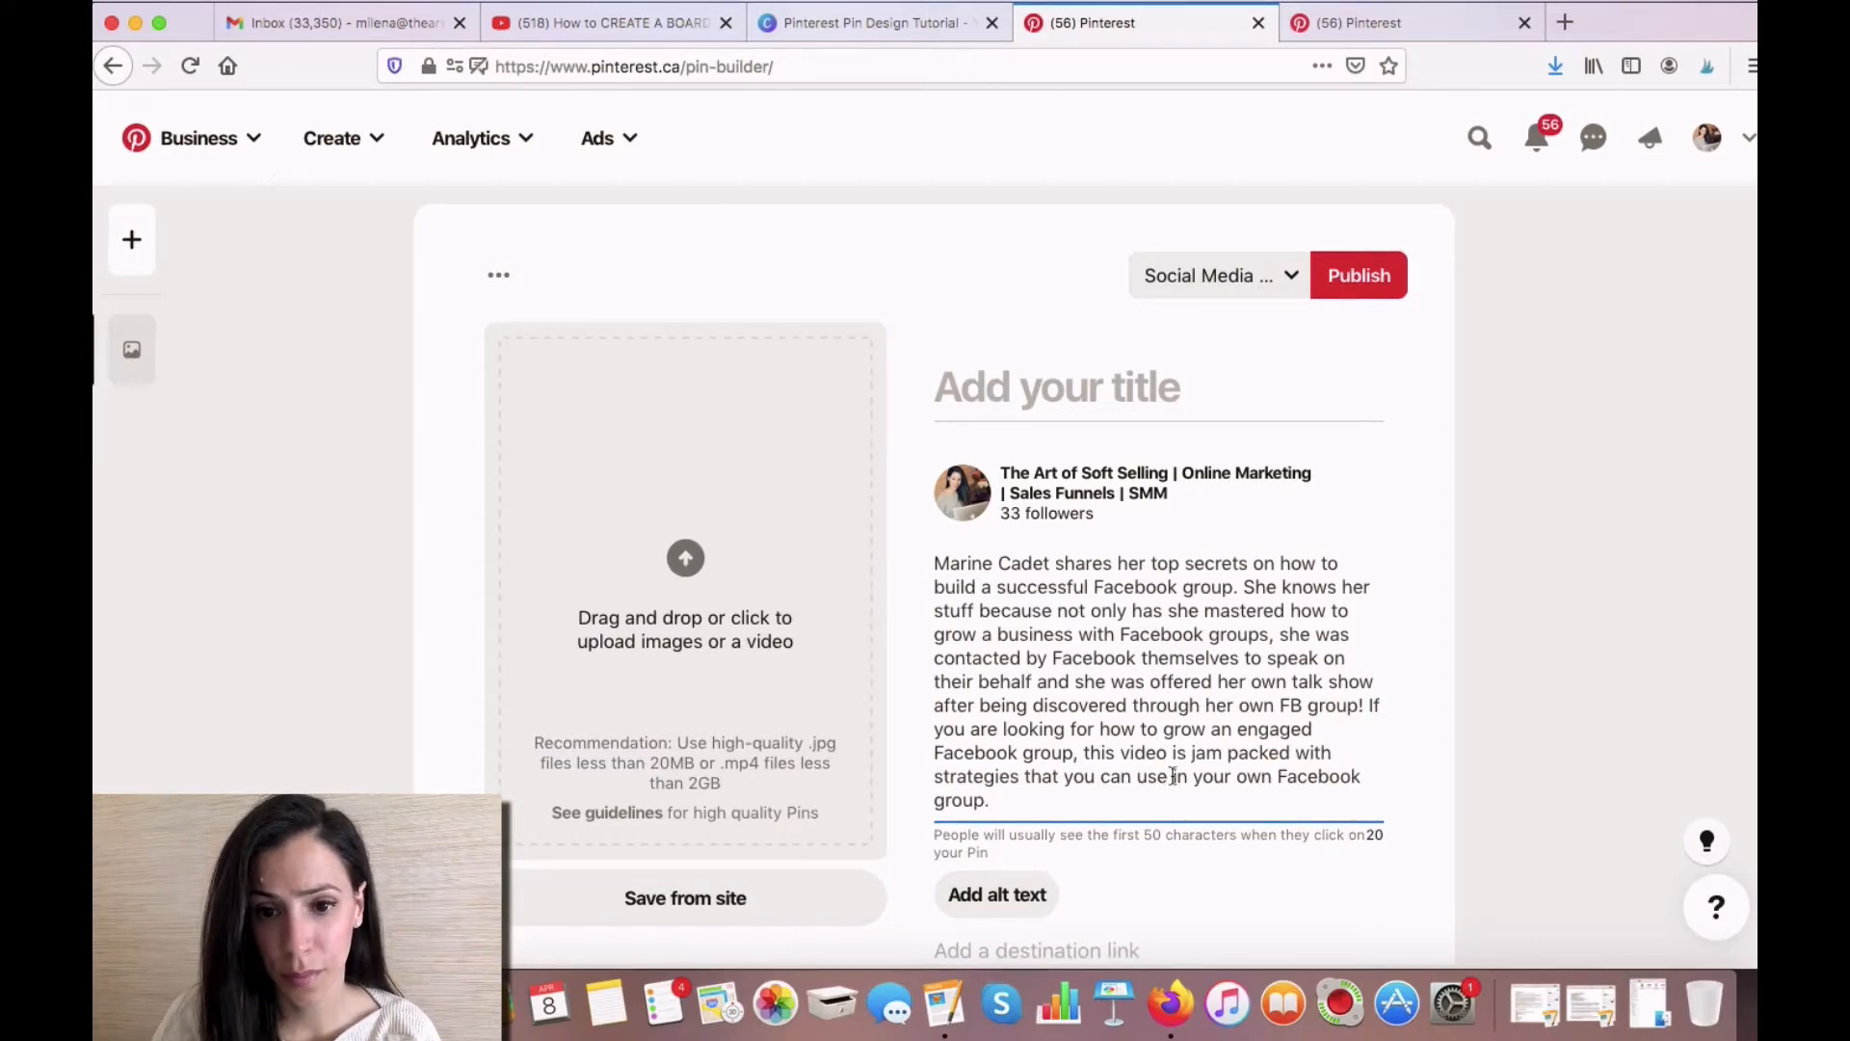
{"action": "left_click_drag", "start_coordinate": [1174, 777], "coordinate": [1002, 801]}
{"action": "key", "text": "BackSpace"}
{"action": "key", "text": "BackSpace"}
{"action": "type", "text": "."}
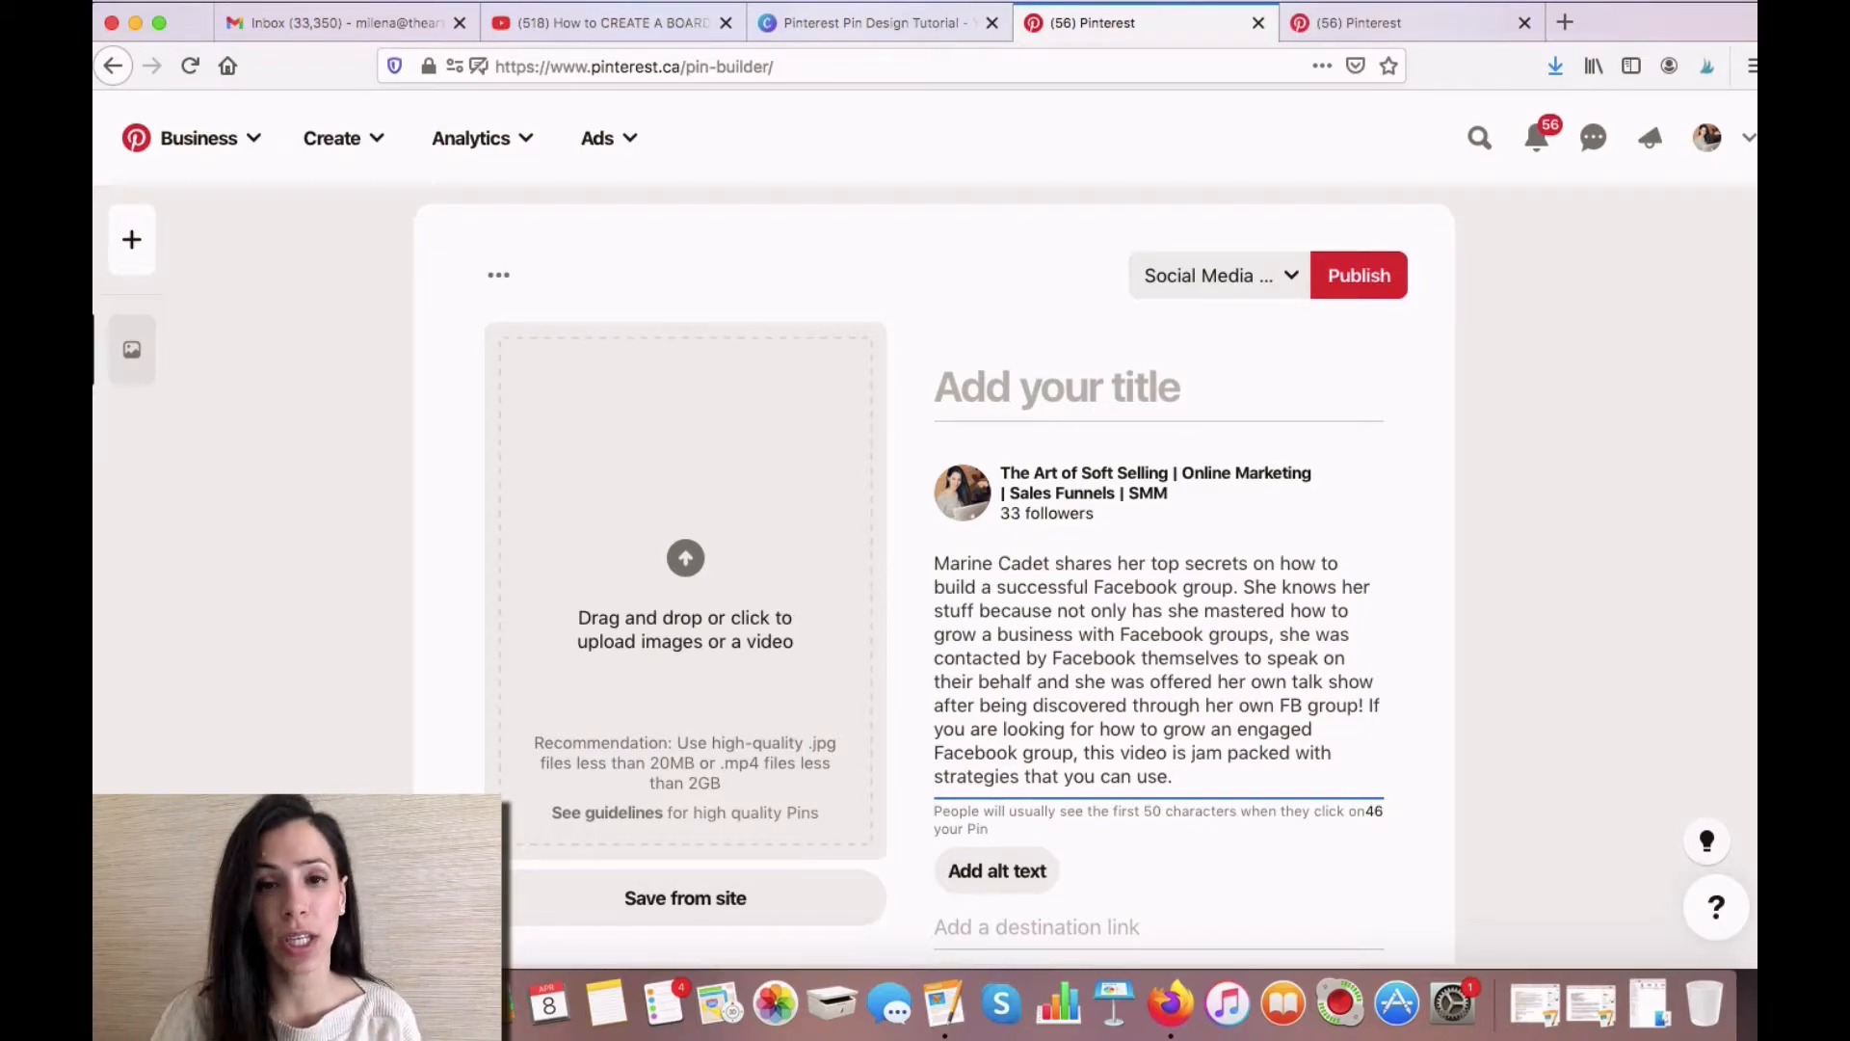
- Append the hashtags #facebookgroups #facebookmarketing #fbgroups to the end of the pin description
{"action": "type", "text": "#facebookgroups"}
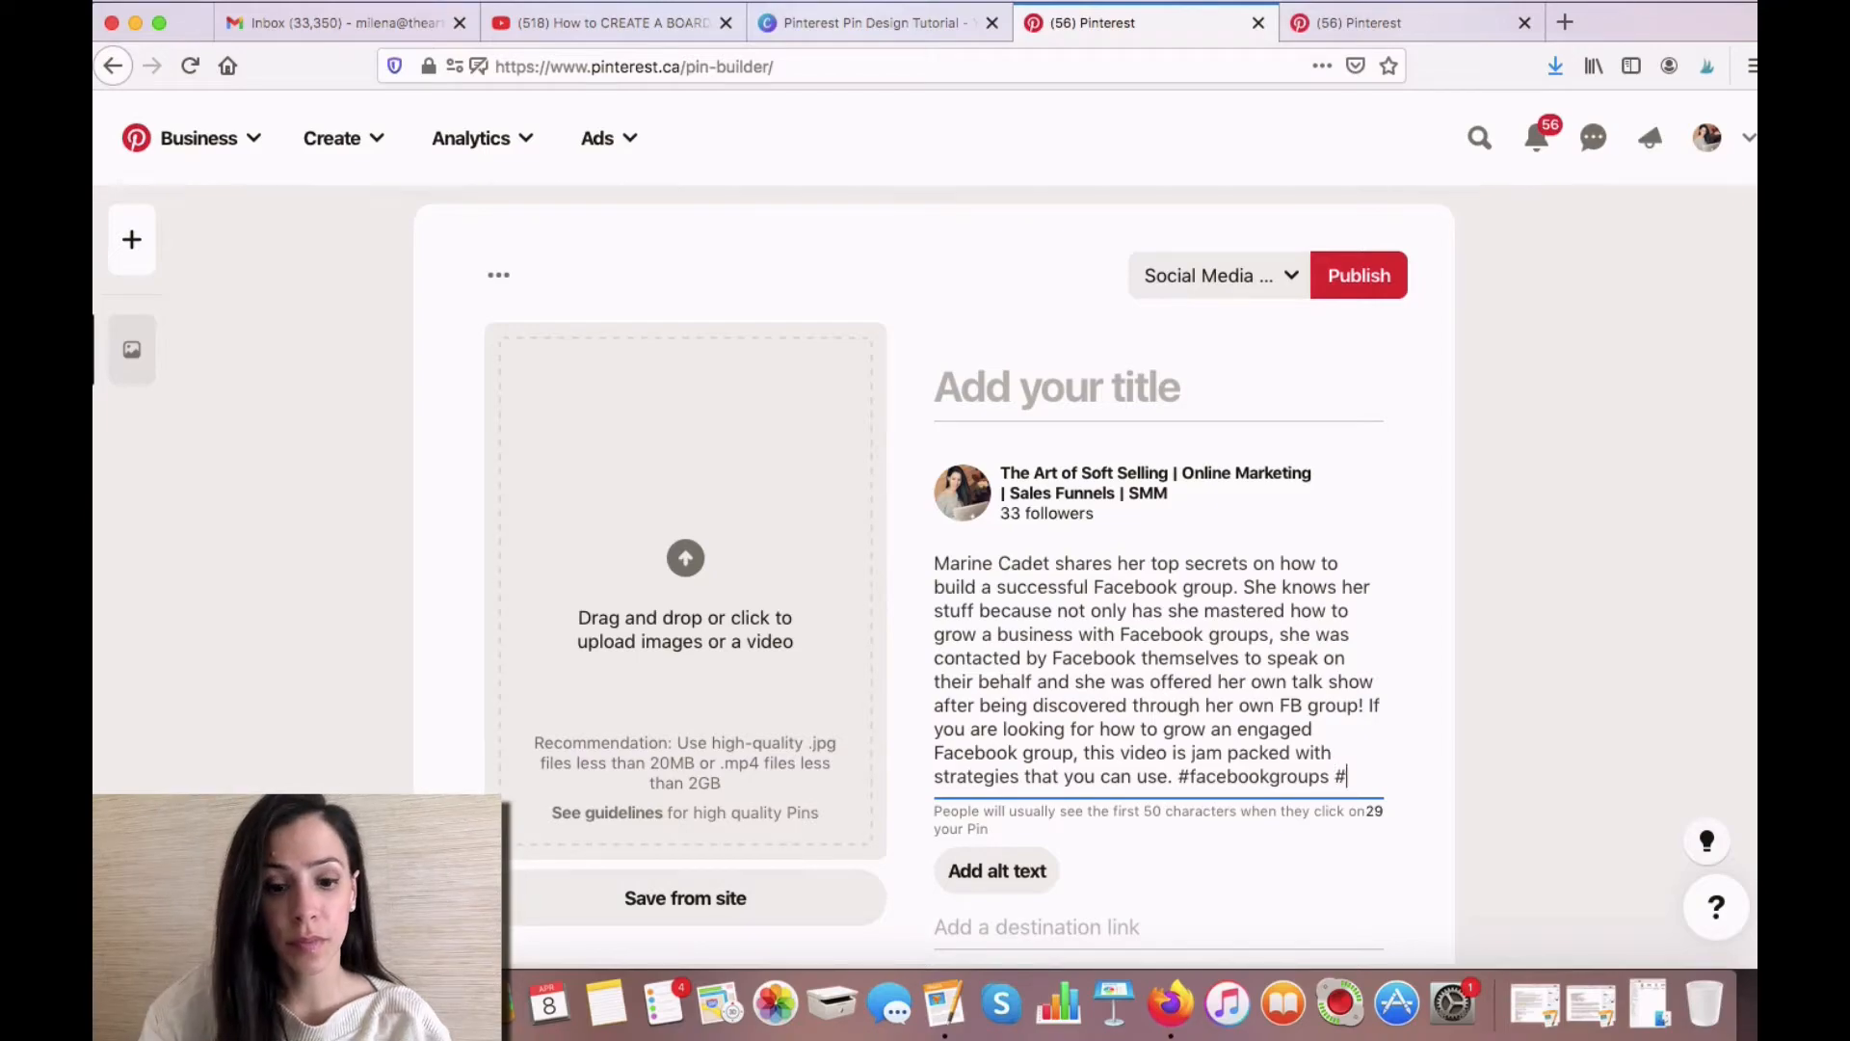
{"action": "type", "text": " #facebookmarketing #fbgroups"}
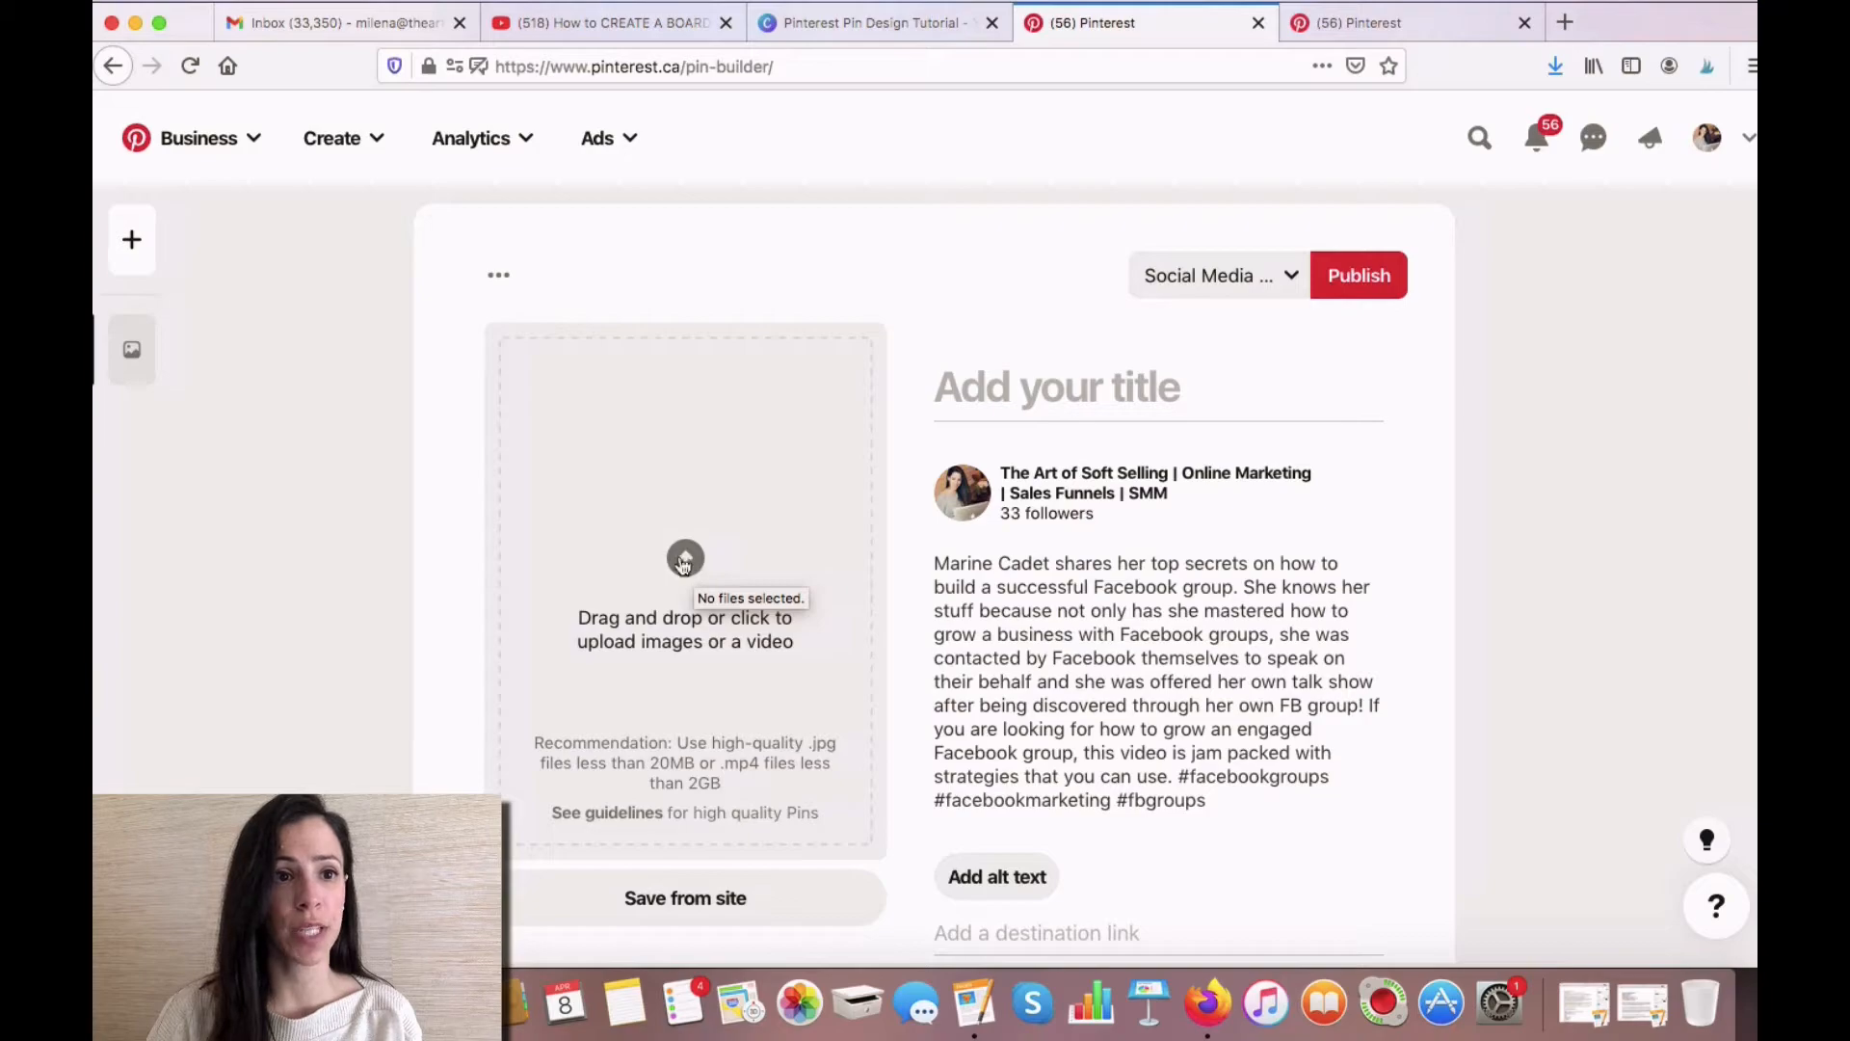
- Upload the "How To Grow A Successful Facebook Group" PNG from the Finder folder as the pin image
{"action": "left_click_drag", "start_coordinate": [194, 29], "coordinate": [481, 30]}
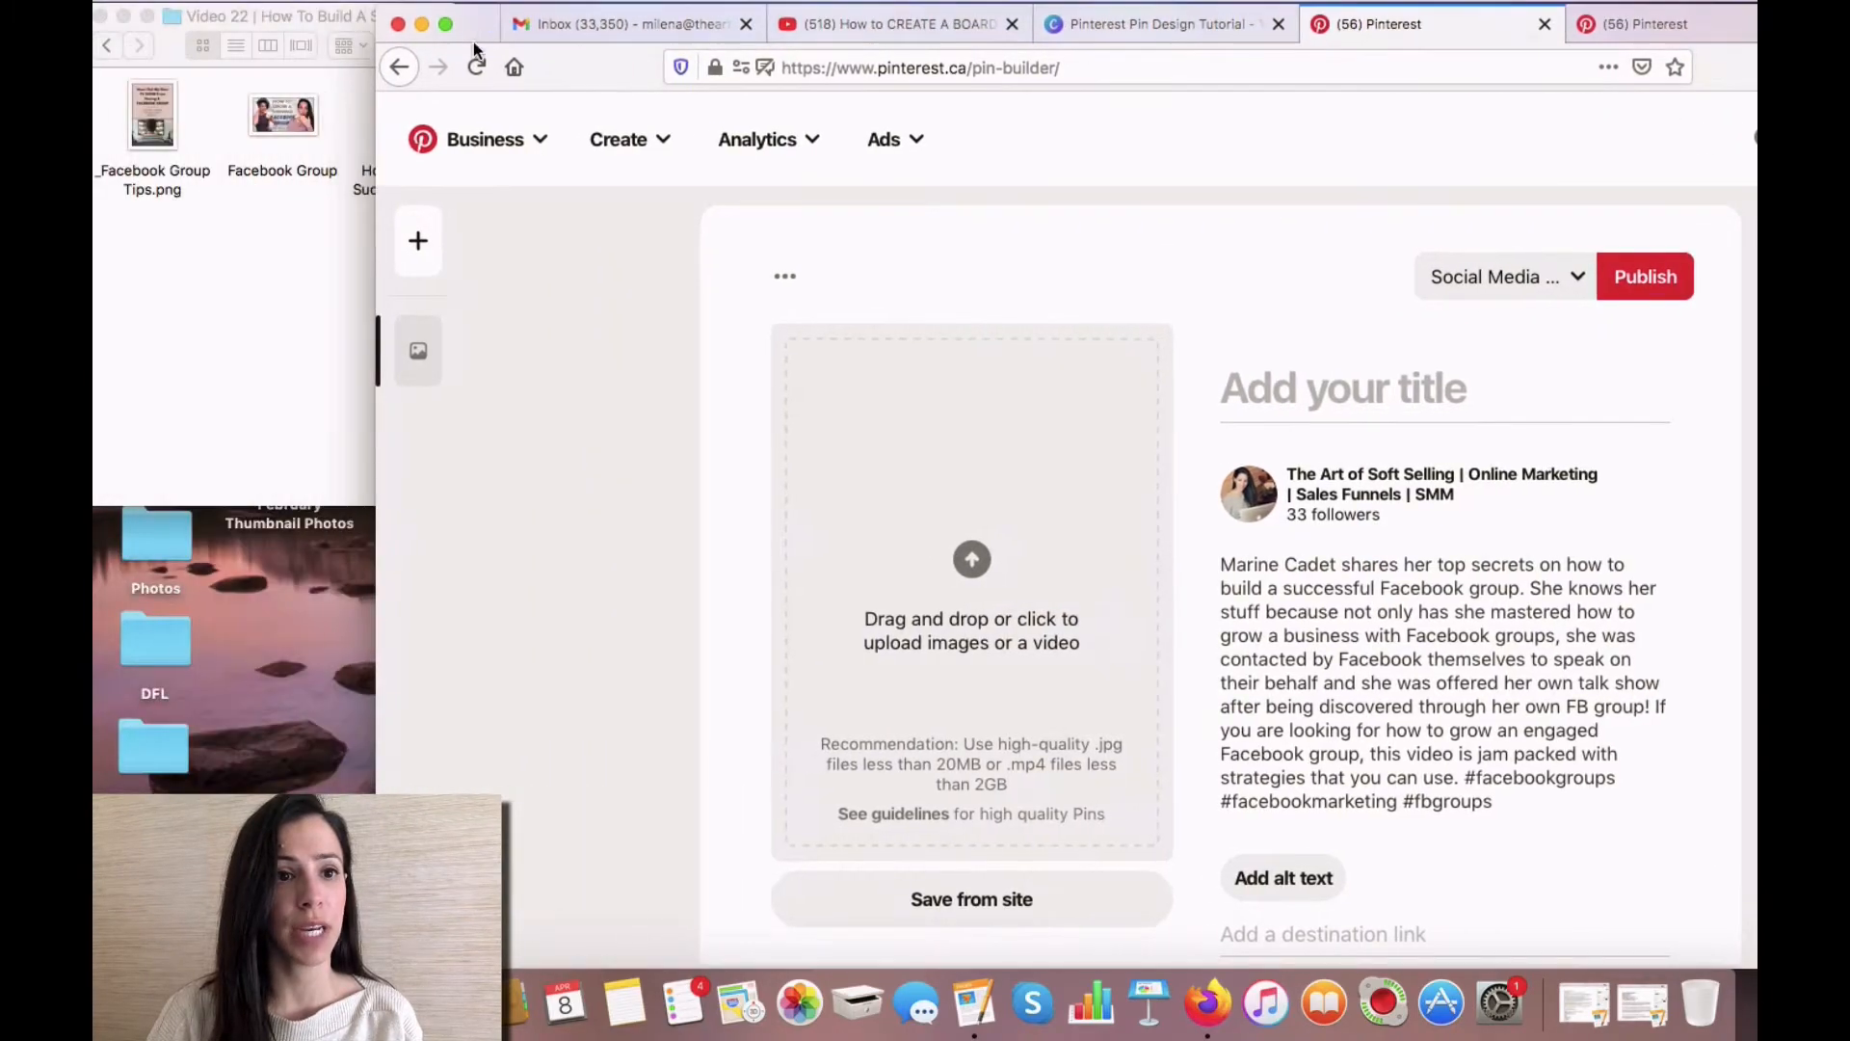
{"action": "left_click", "coordinate": [274, 382]}
{"action": "left_click_drag", "start_coordinate": [410, 135], "coordinate": [959, 570]}
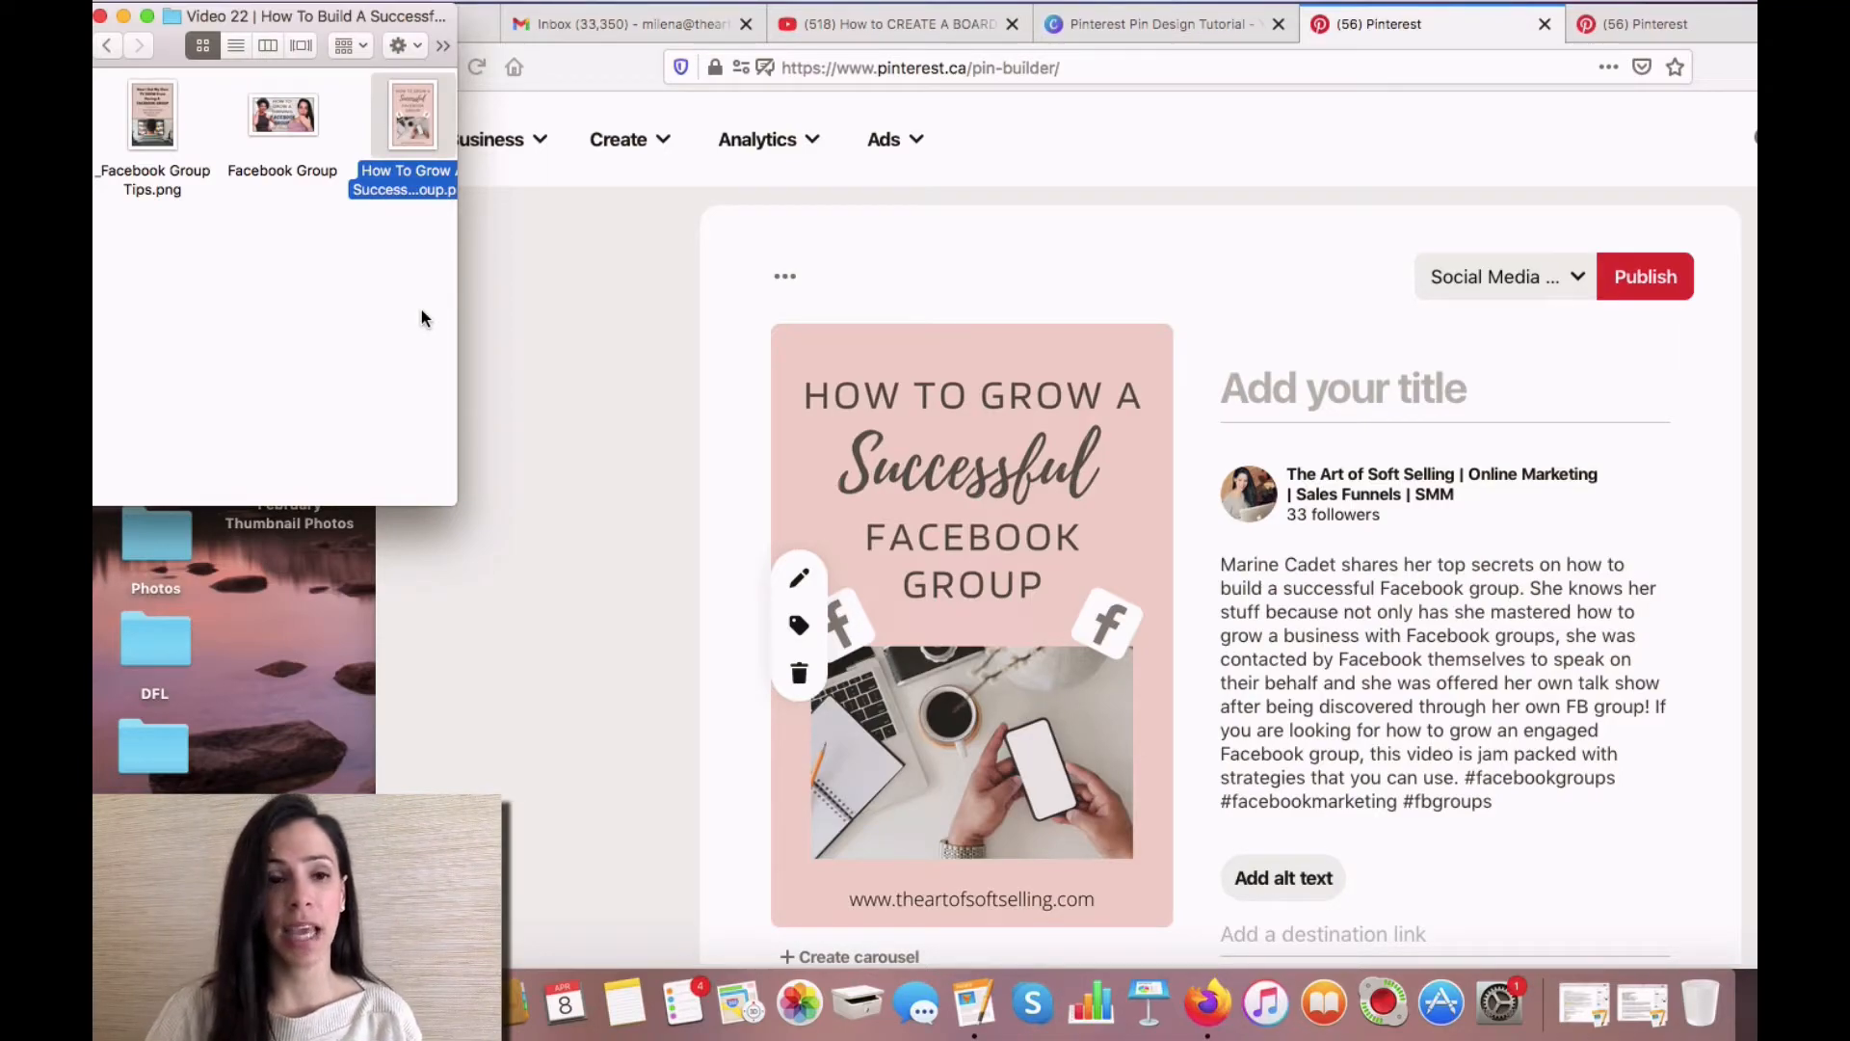
- Copy the image's file name, "How To Grow A Successful Facebook Group", into the pin title and restore the browser window's position
{"action": "double_click", "coordinate": [416, 190]}
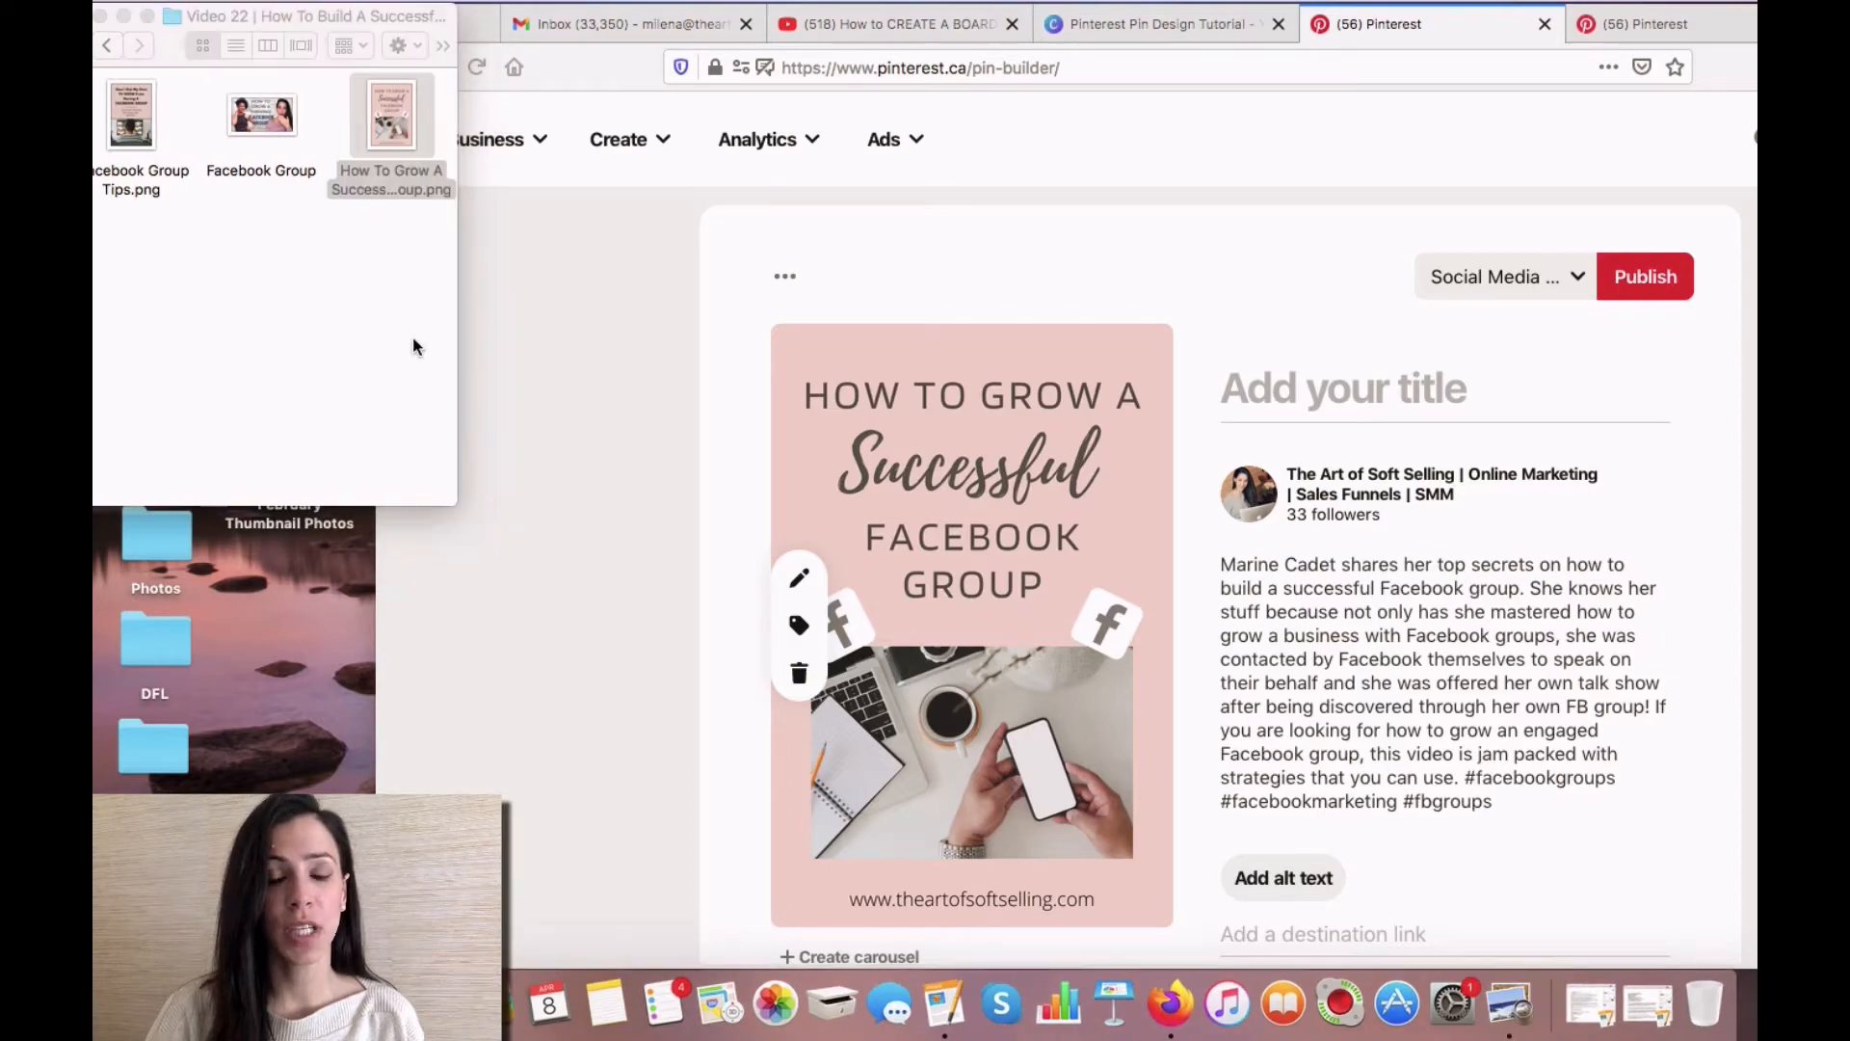
{"action": "left_click", "coordinate": [380, 187]}
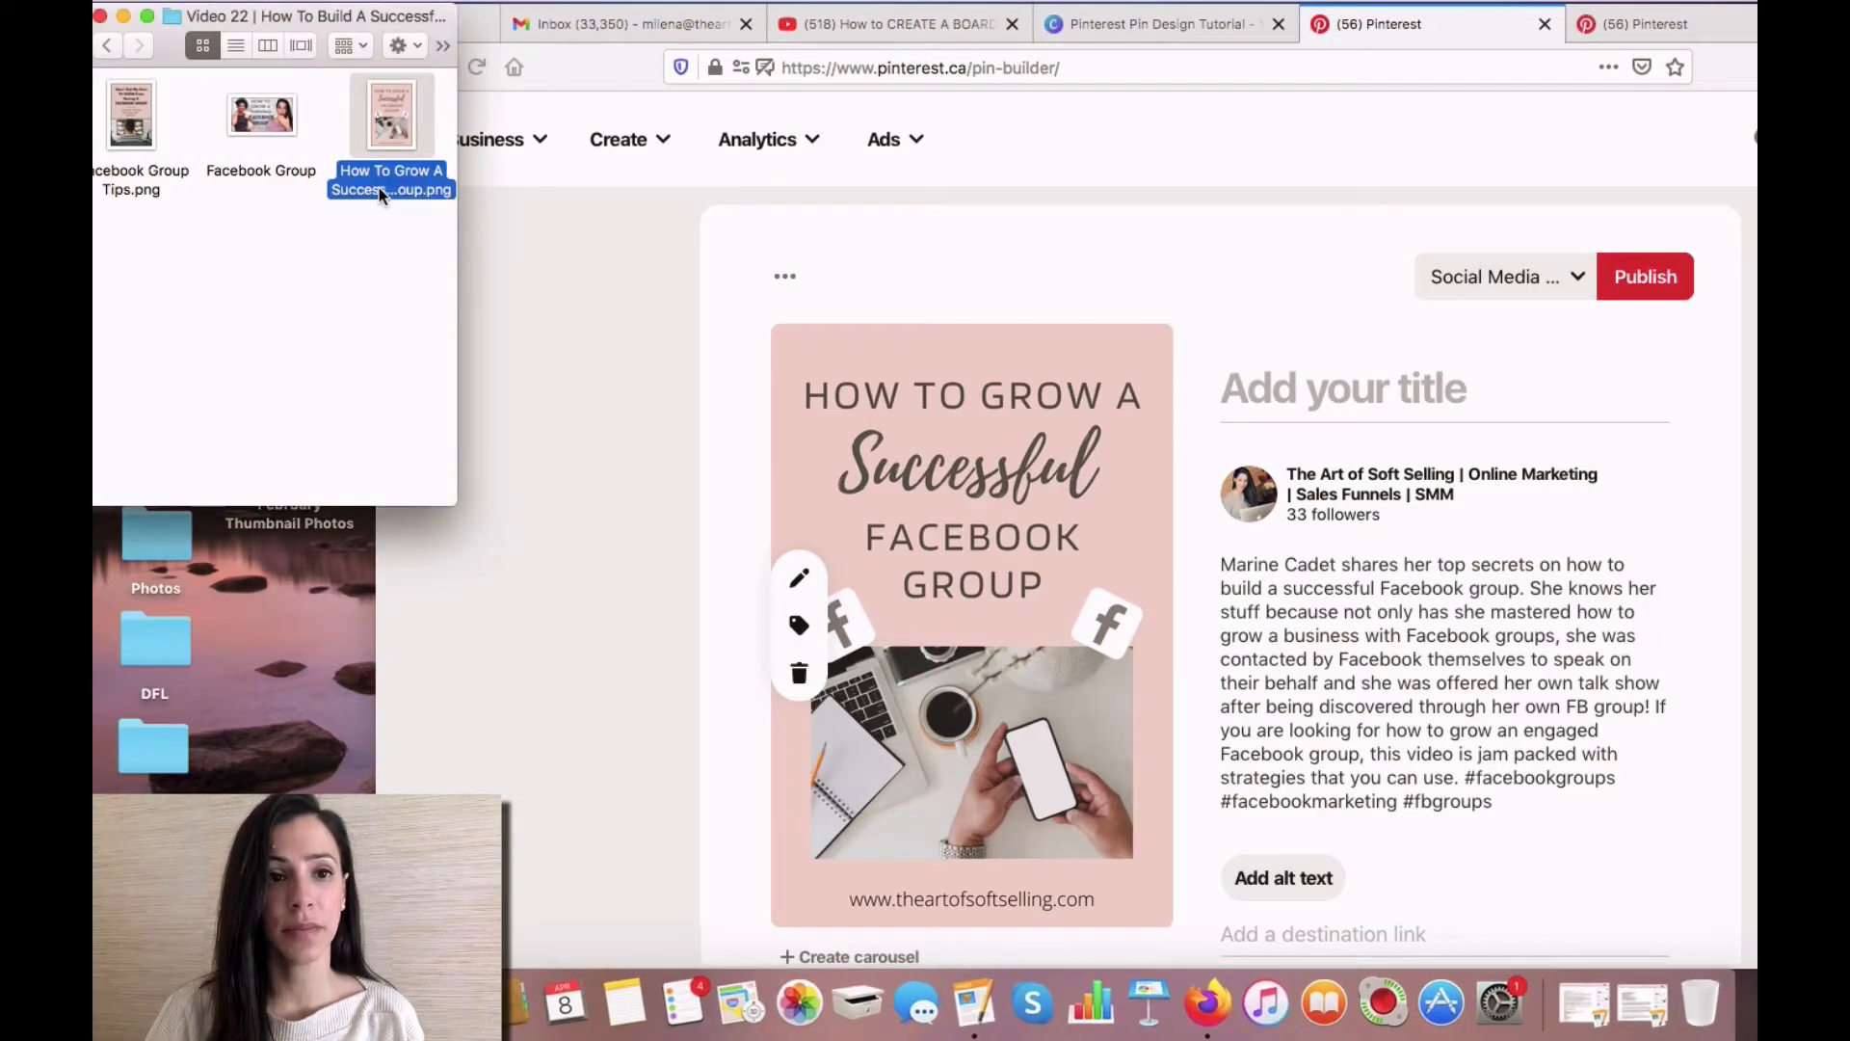
{"action": "left_click", "coordinate": [380, 188]}
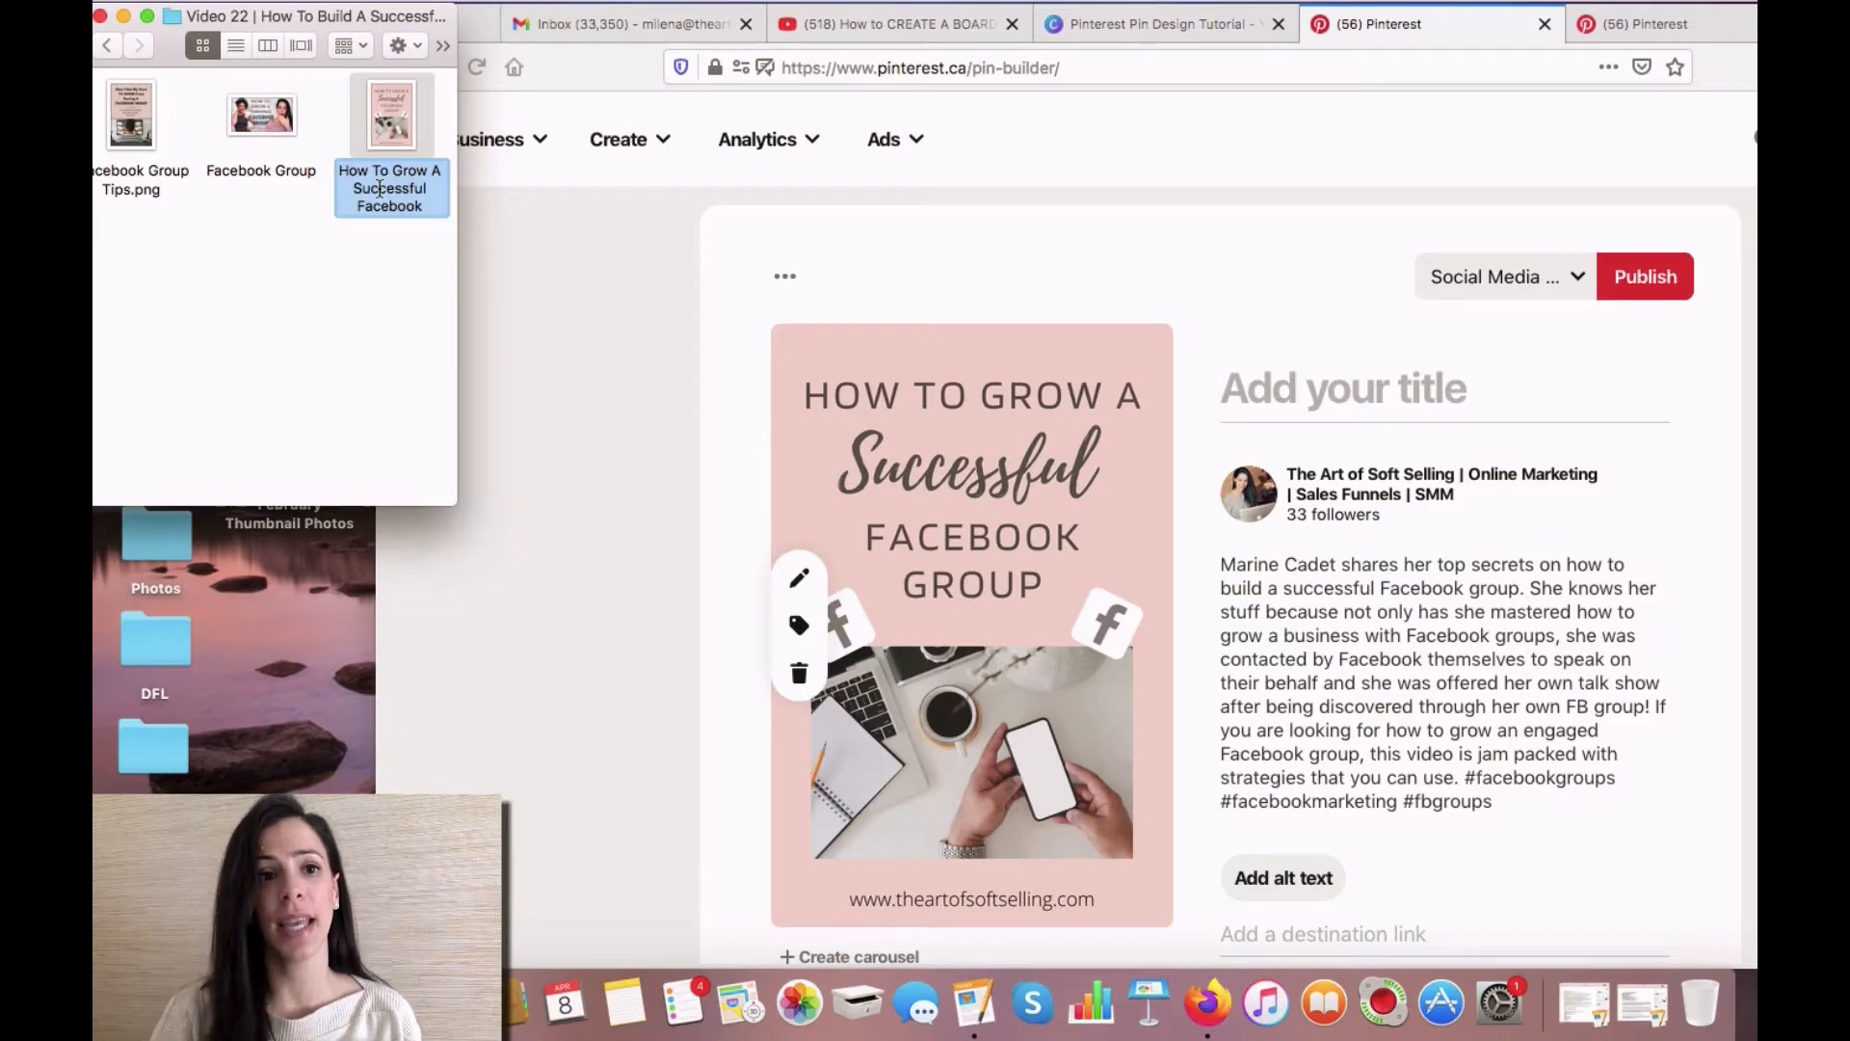
{"action": "scroll", "coordinate": [380, 189], "scroll_direction": "down", "scroll_amount": 1}
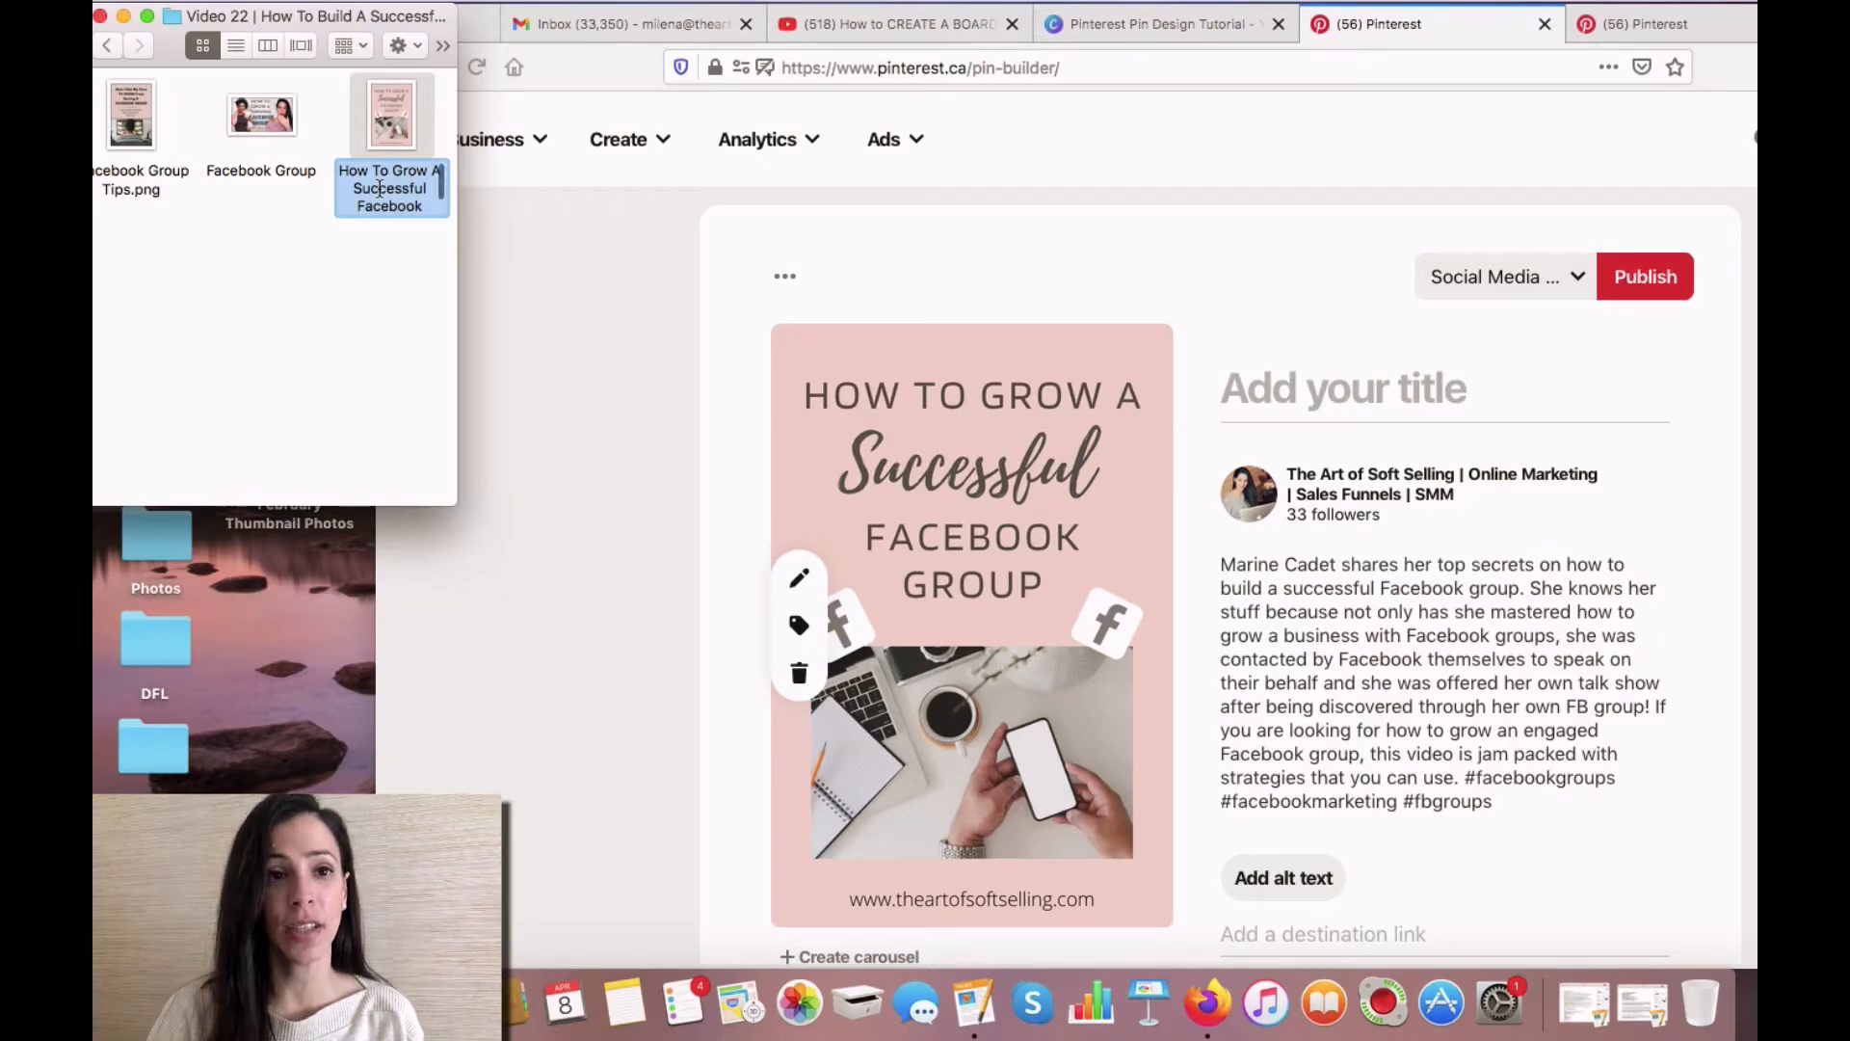
{"action": "right_click", "coordinate": [380, 189]}
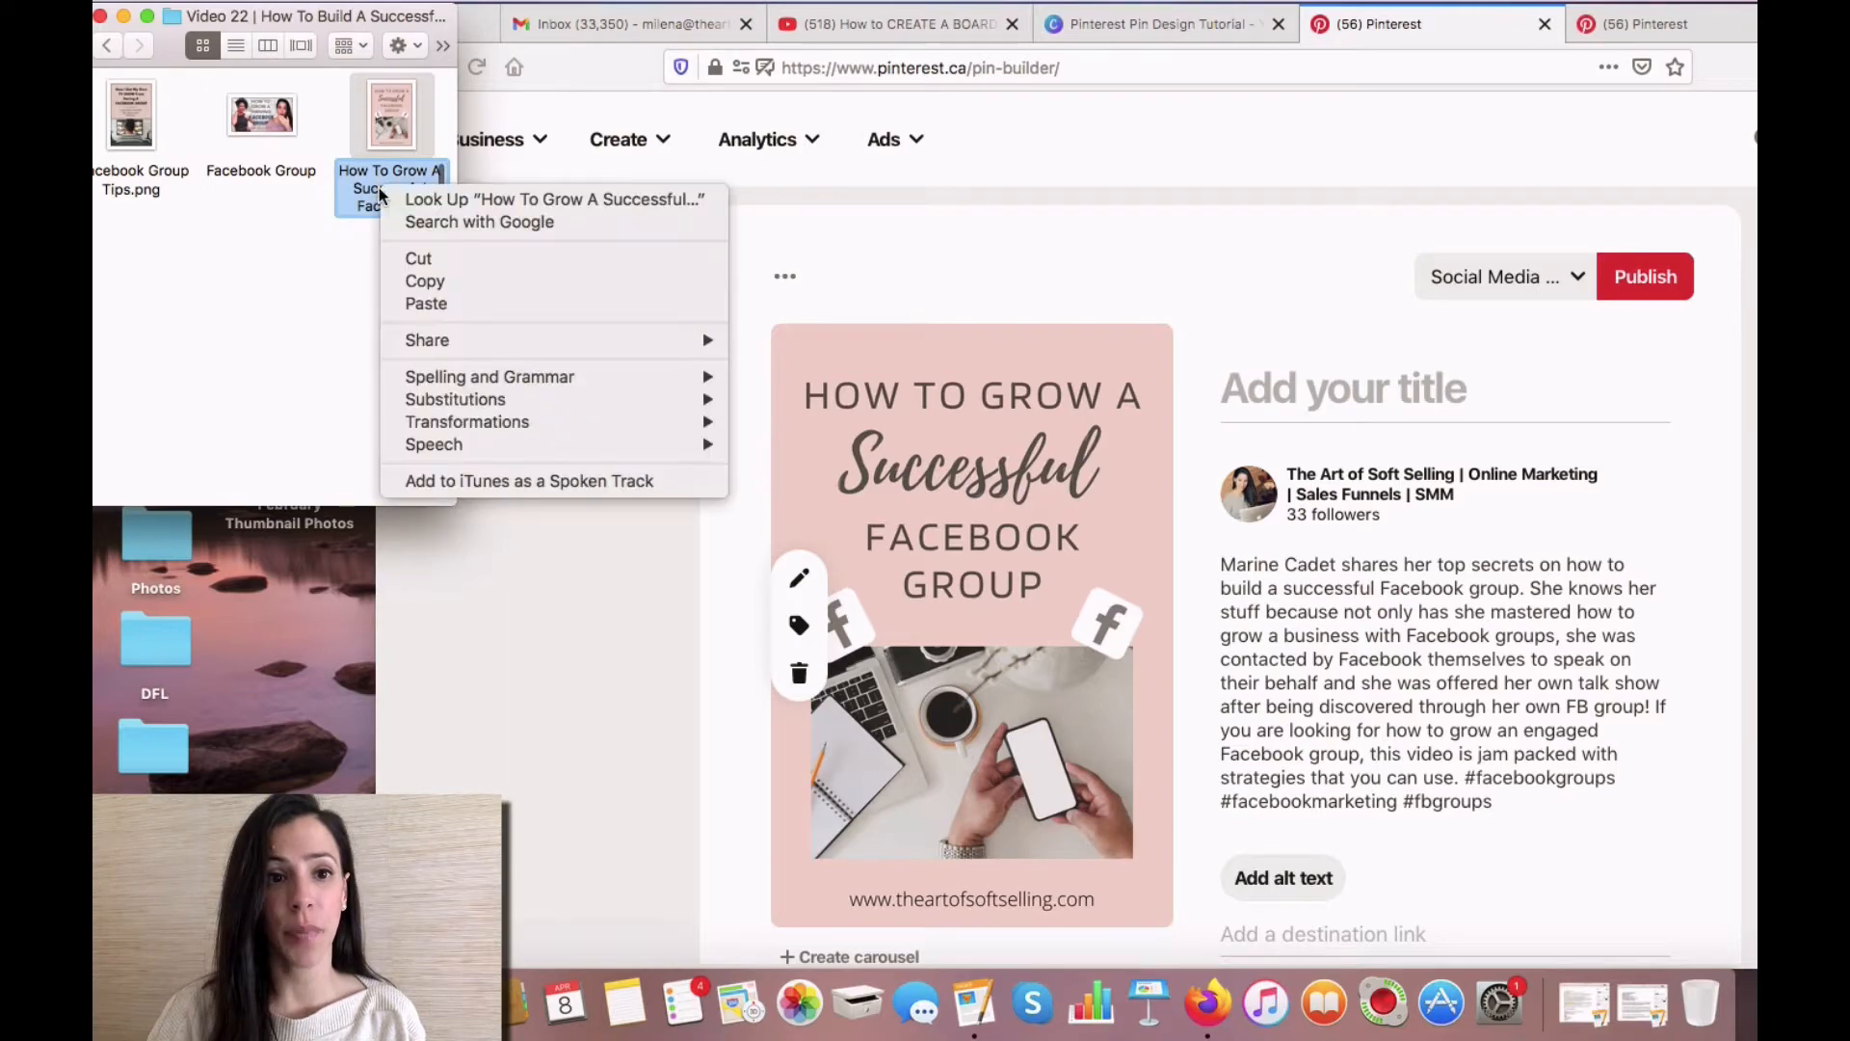
{"action": "left_click", "coordinate": [436, 284]}
{"action": "left_click", "coordinate": [1257, 389]}
{"action": "left_click", "coordinate": [1256, 389]}
{"action": "key", "text": "super+v"}
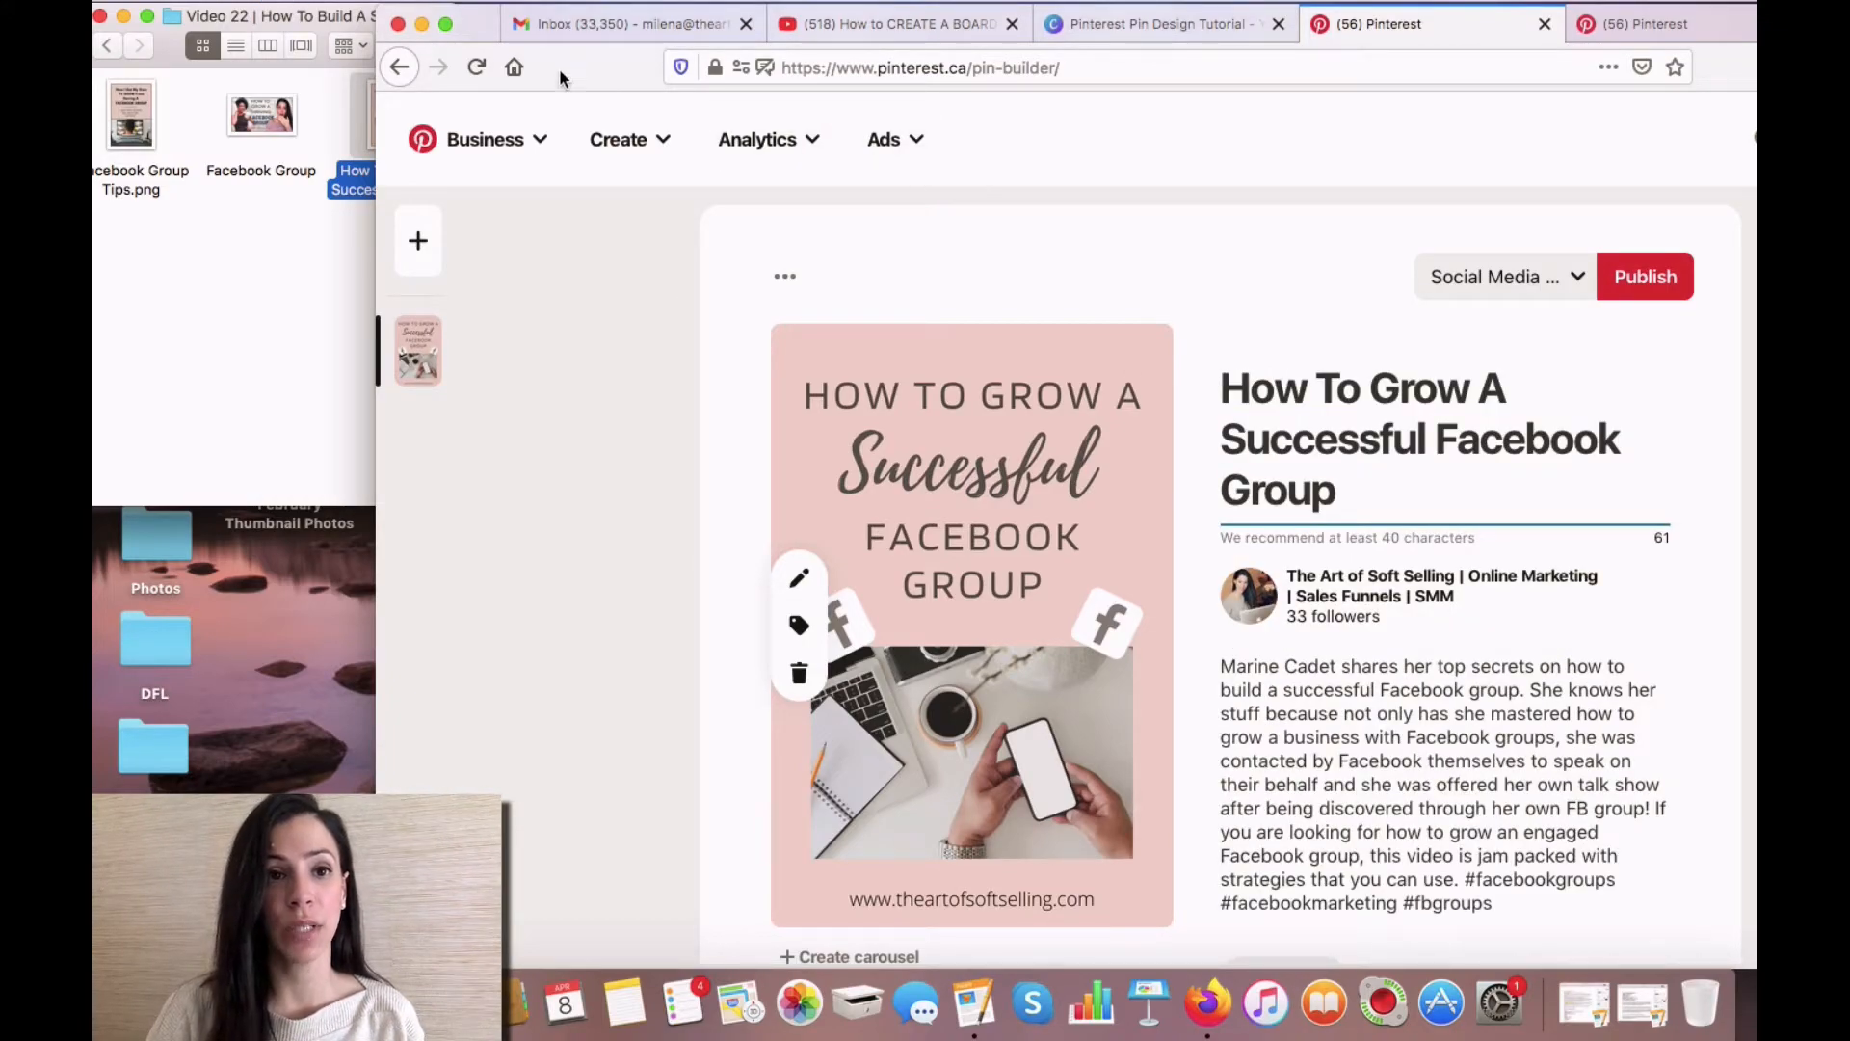
{"action": "double_click", "coordinate": [475, 18]}
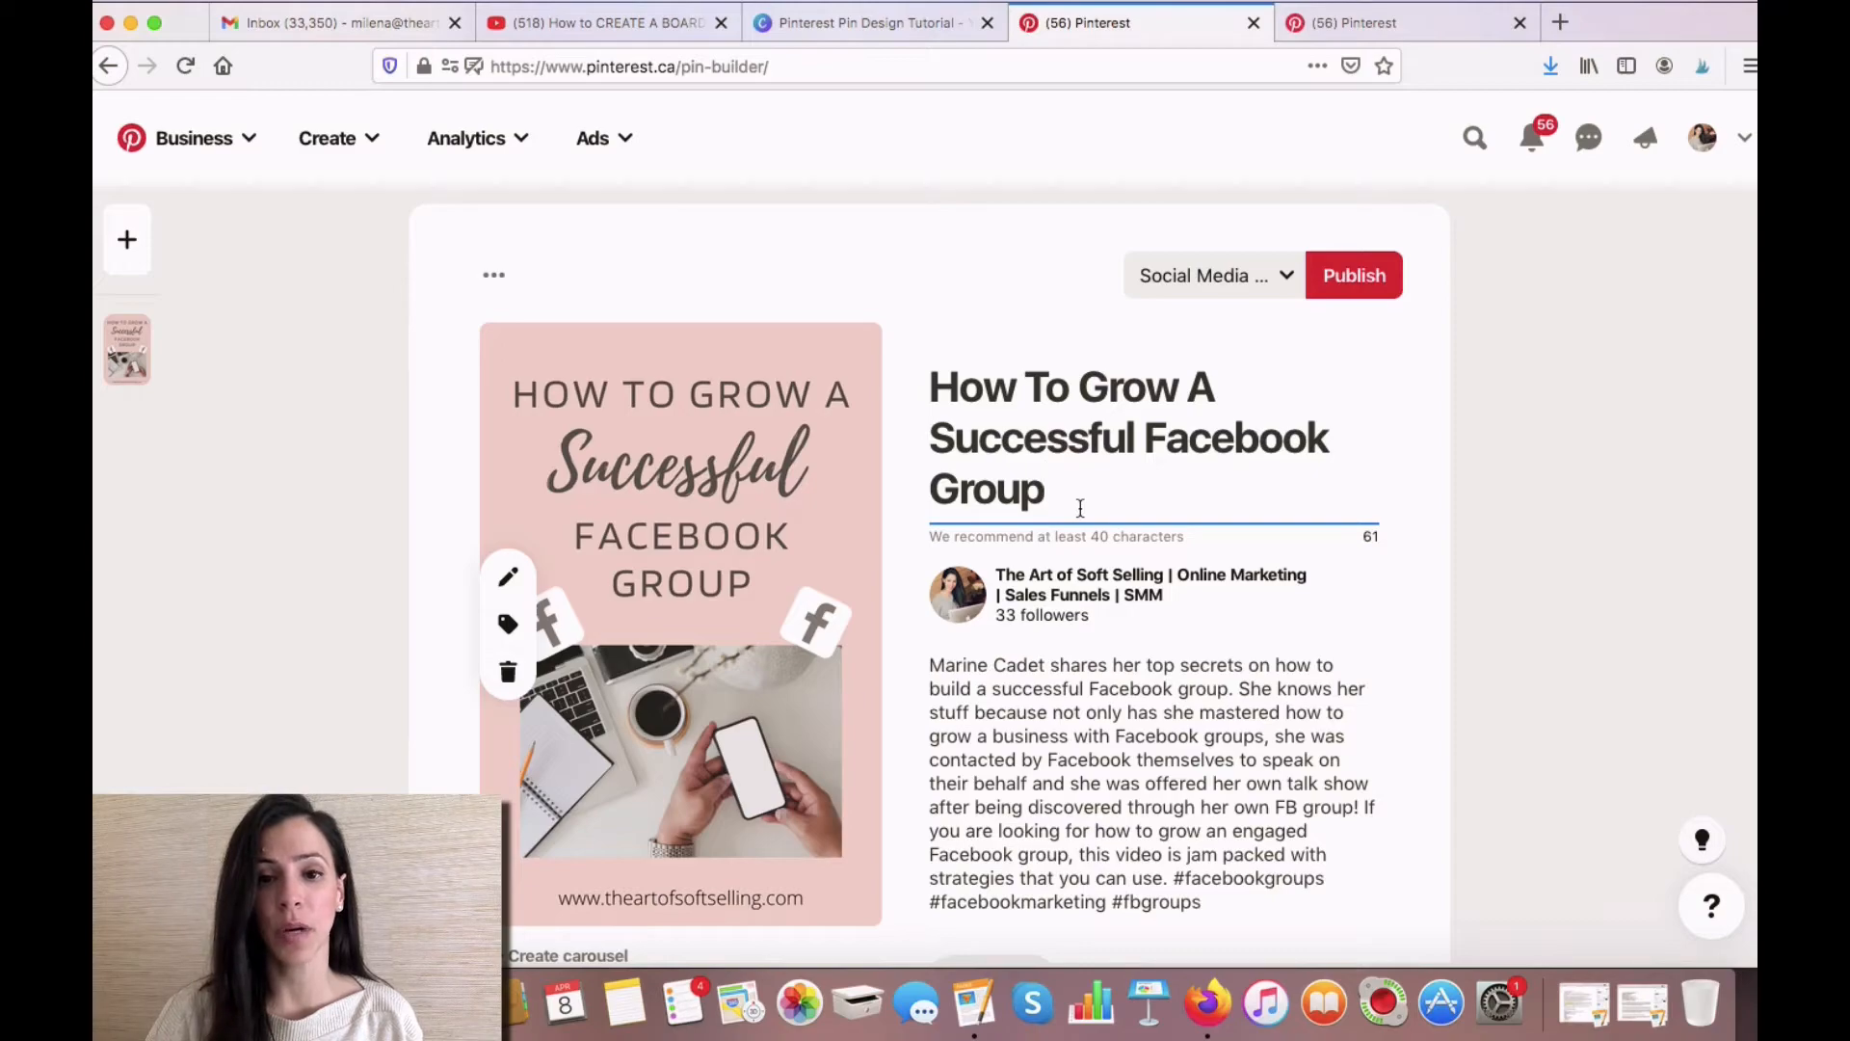
- Copy the blog post's URL, theartofsoftselling.com/2020/11/07/how-to-build-a-successful-facebook-group/, into the pin's destination link
{"action": "scroll", "coordinate": [1552, 672], "scroll_direction": "down", "scroll_amount": 2}
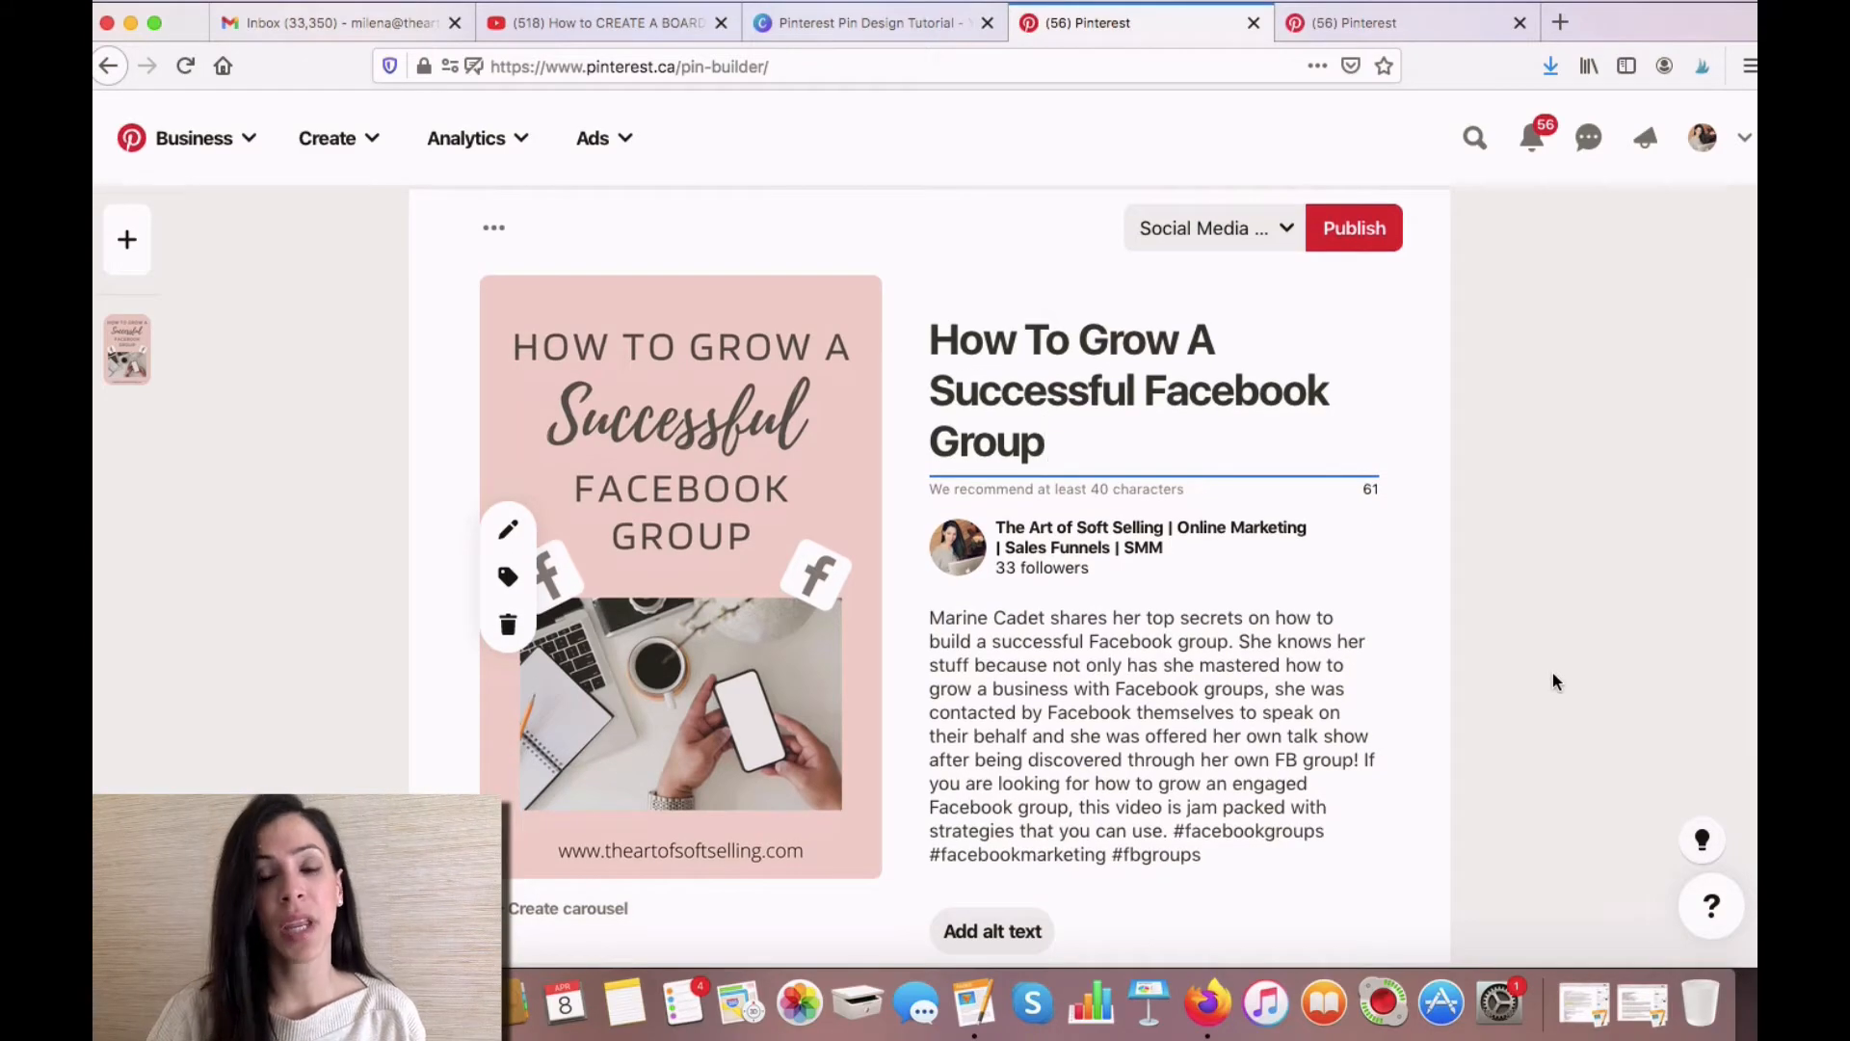
{"action": "scroll", "coordinate": [1553, 672], "scroll_direction": "down", "scroll_amount": 1}
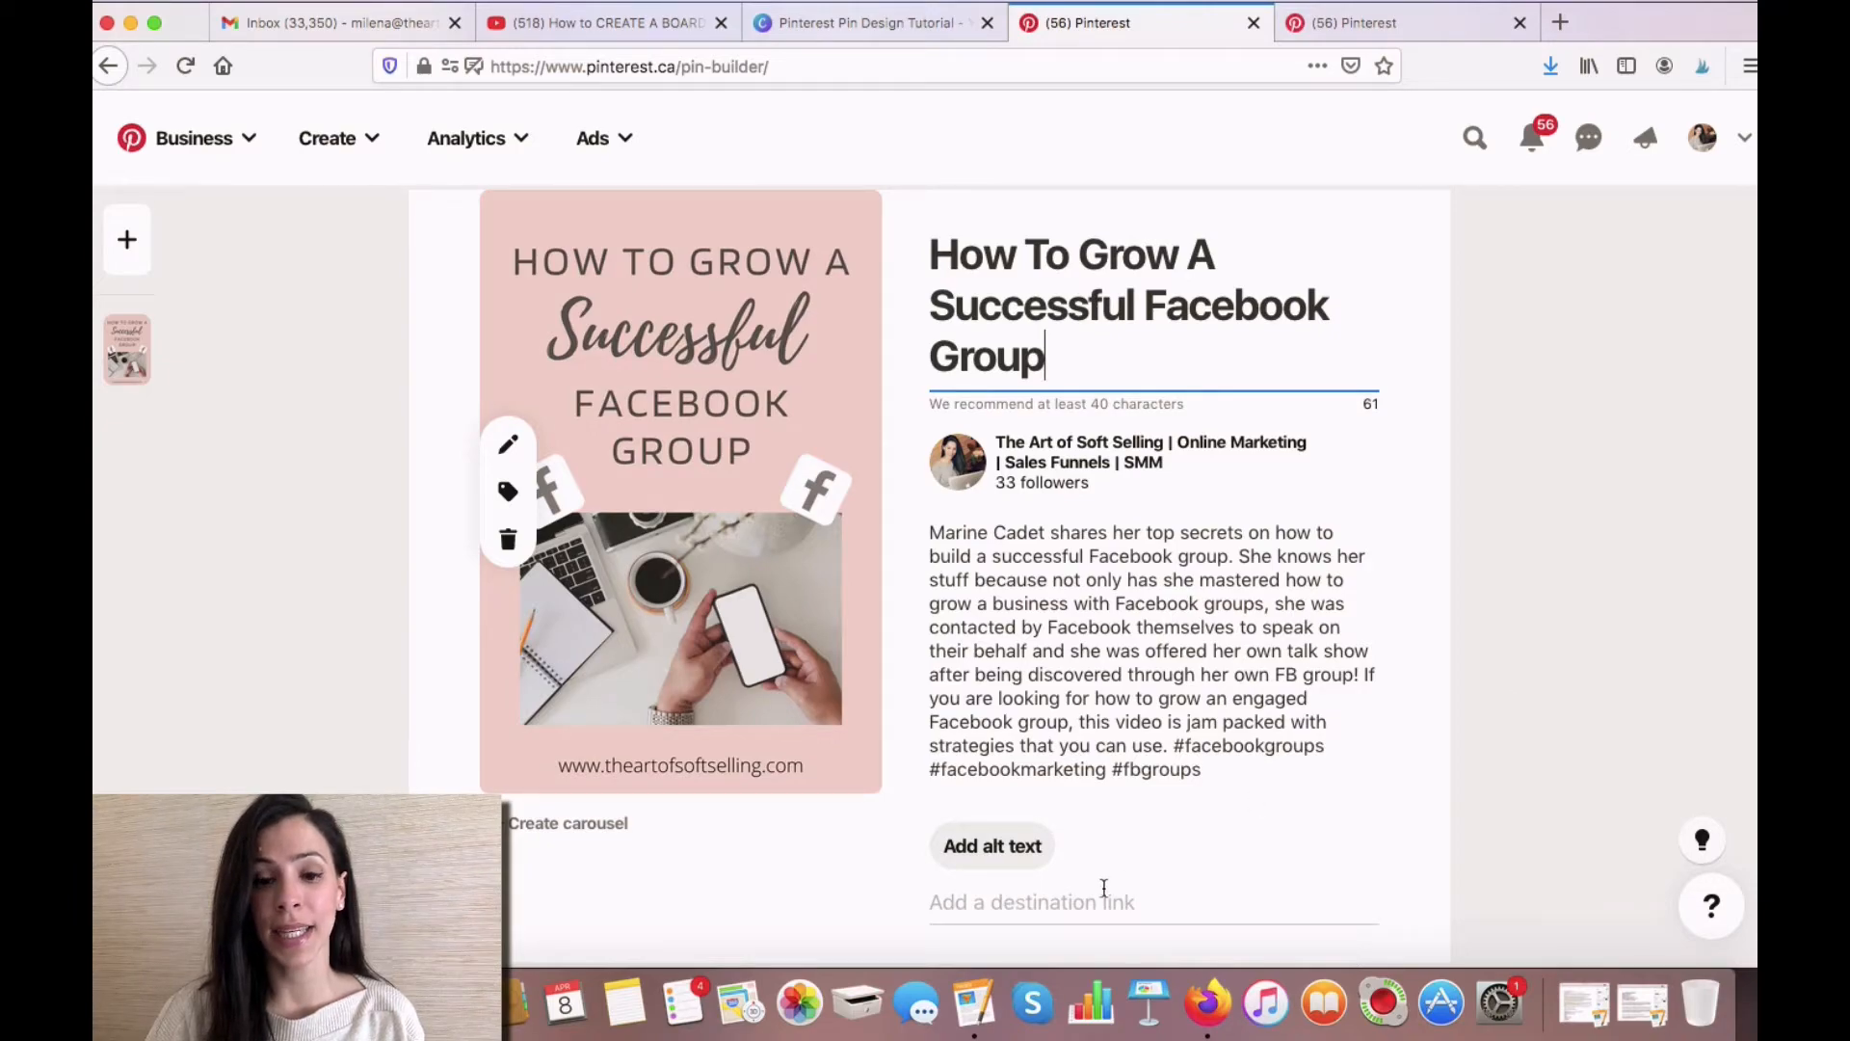
{"action": "left_click", "coordinate": [1014, 903]}
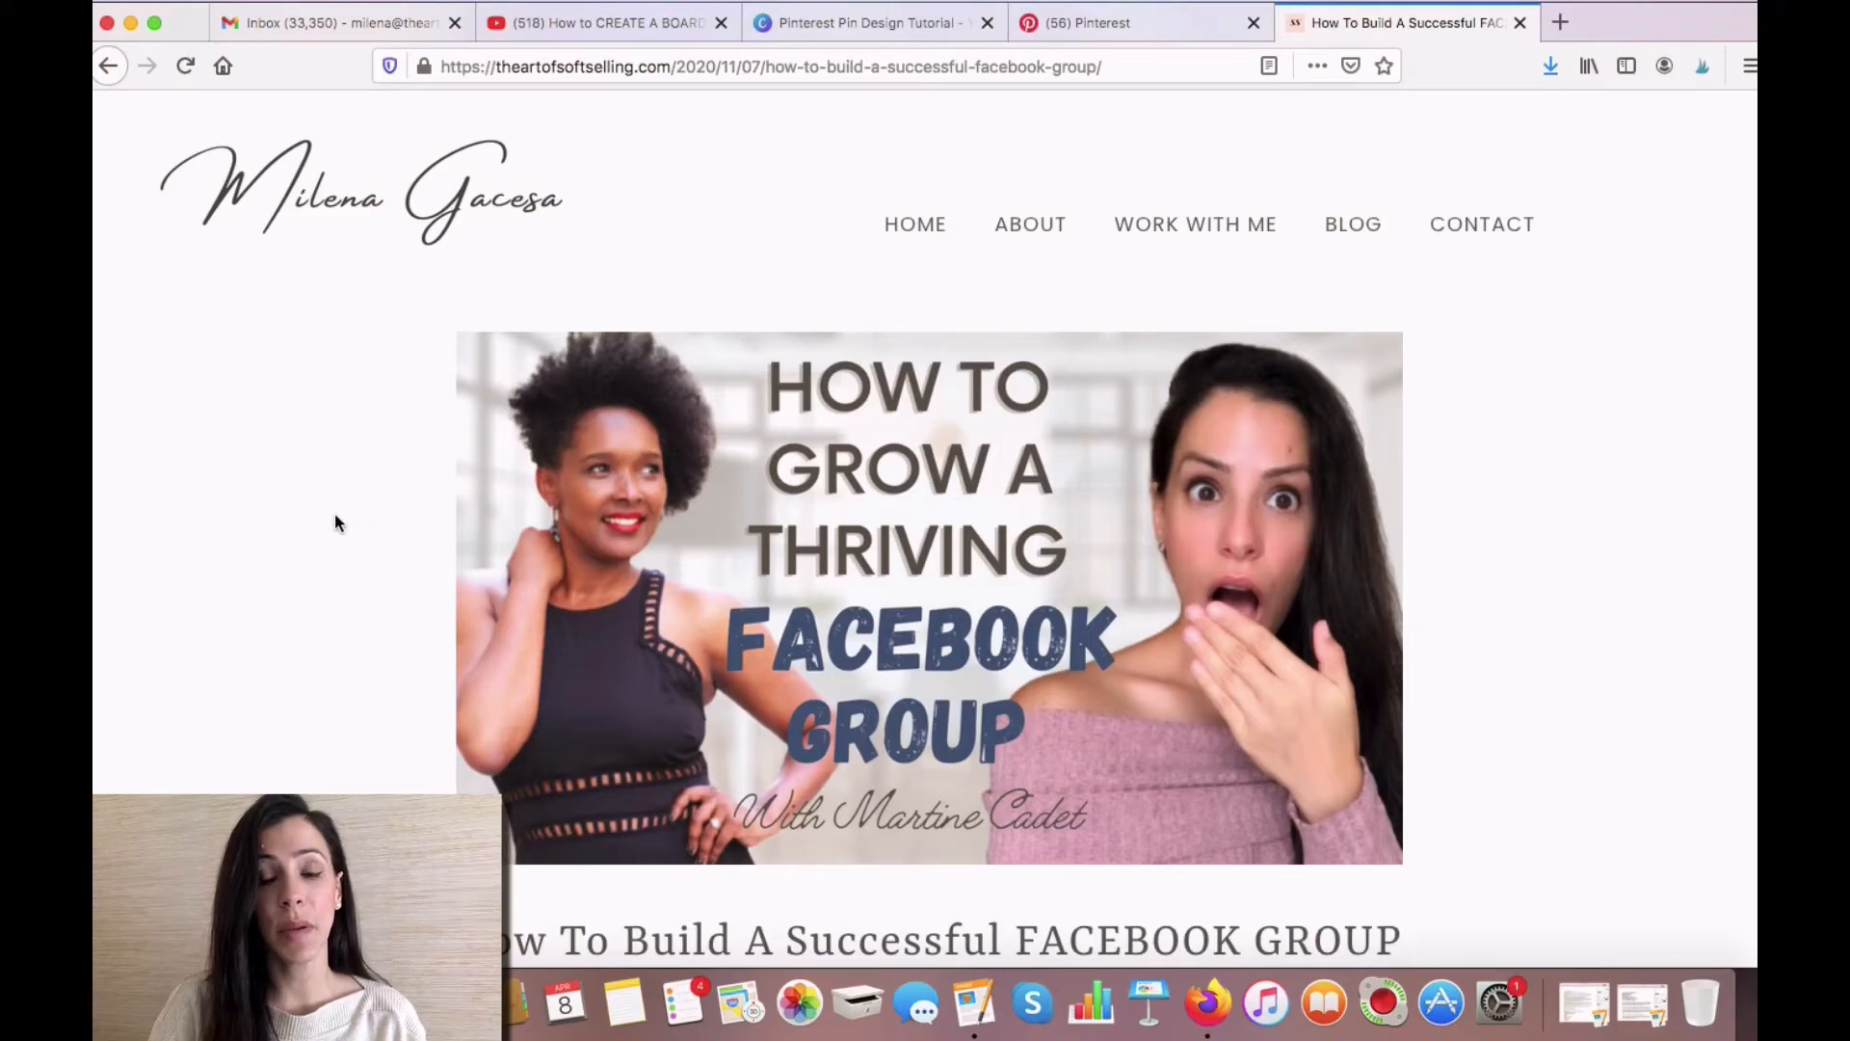
{"action": "left_click", "coordinate": [715, 66]}
{"action": "left_click", "coordinate": [715, 67]}
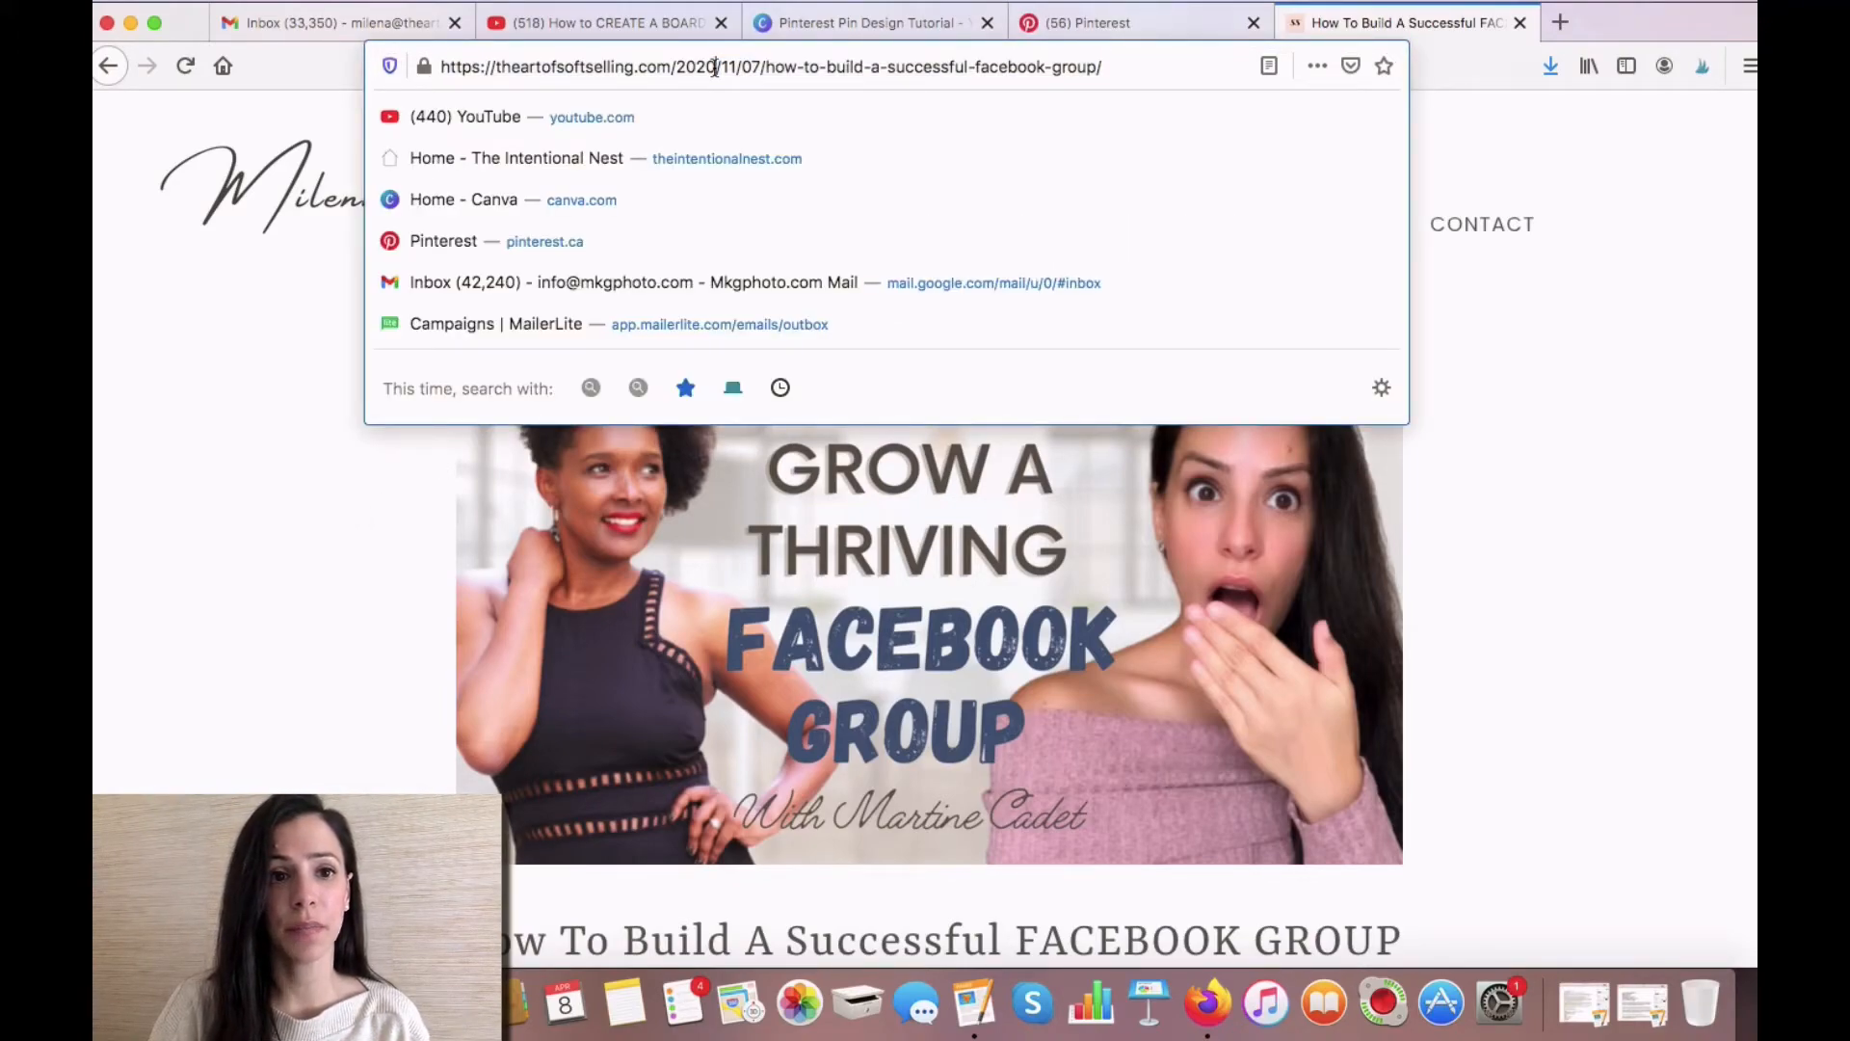
{"action": "triple_click", "coordinate": [715, 67]}
{"action": "right_click", "coordinate": [796, 66]}
{"action": "left_click", "coordinate": [819, 133]}
{"action": "left_click", "coordinate": [1137, 22]}
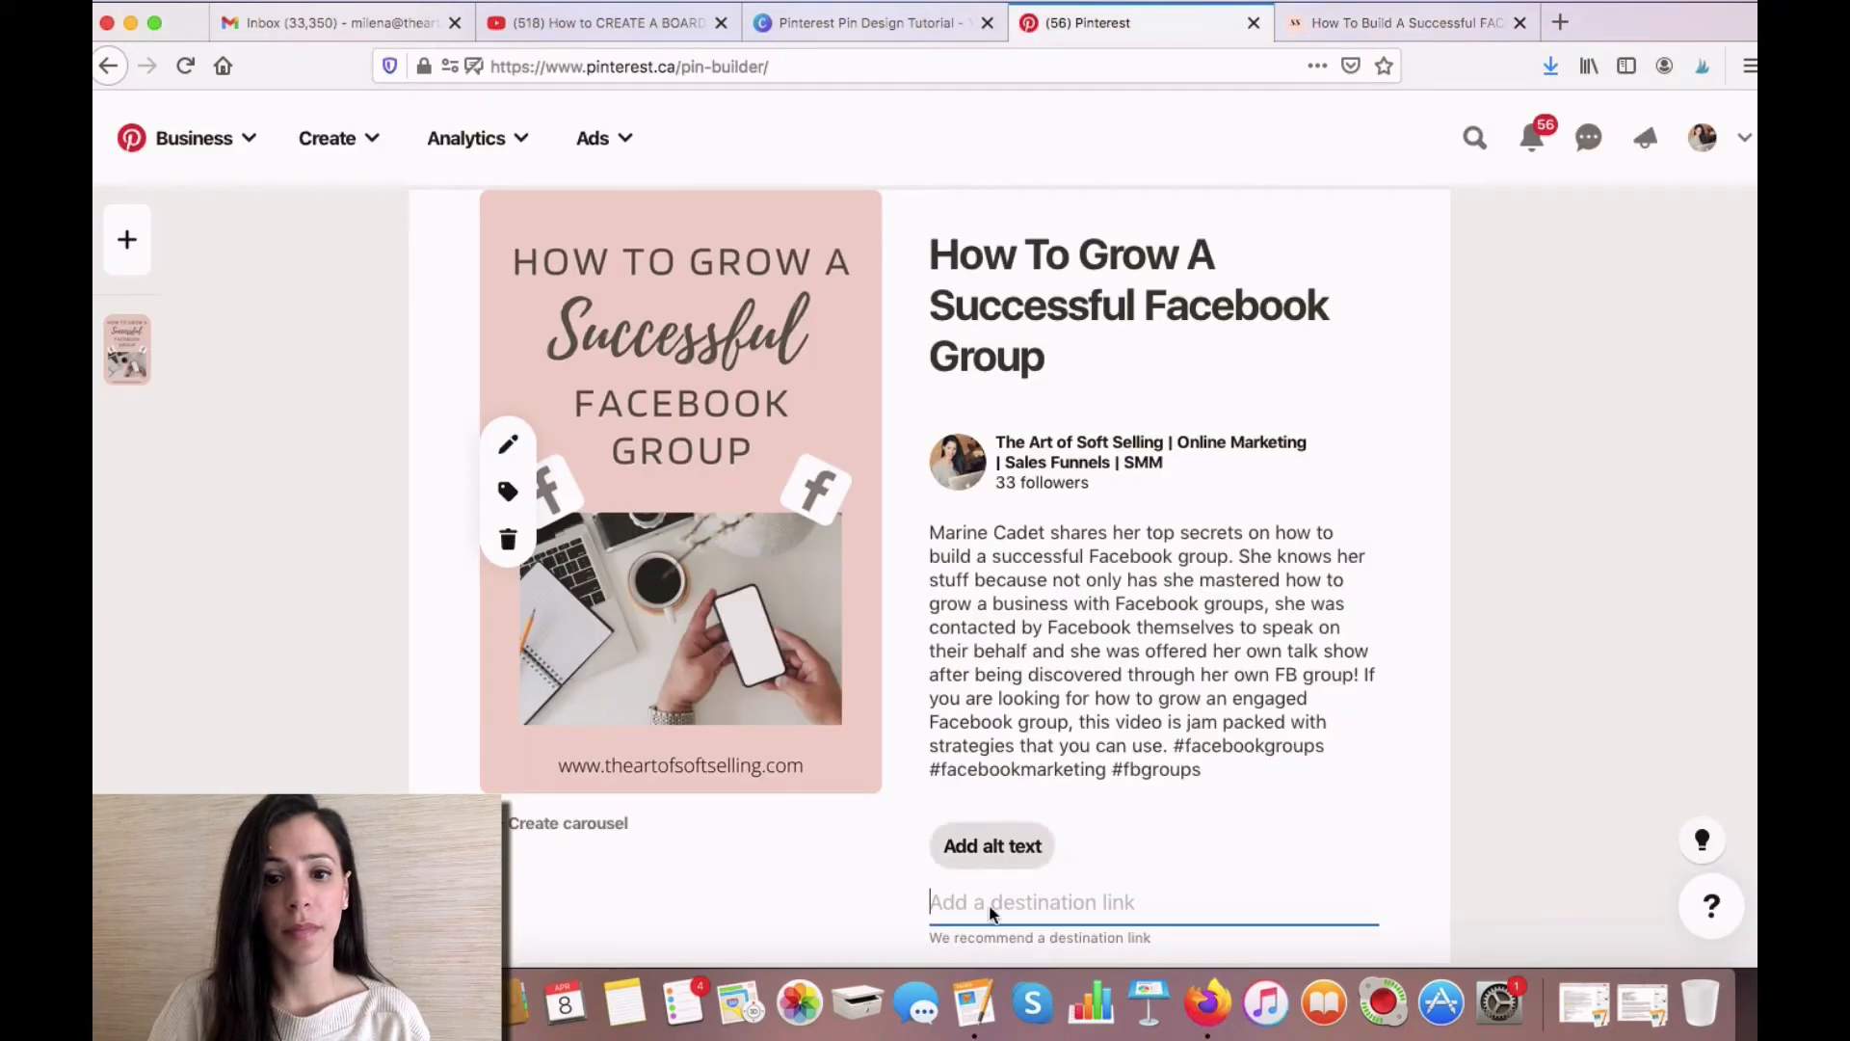
{"action": "key", "text": "super+v"}
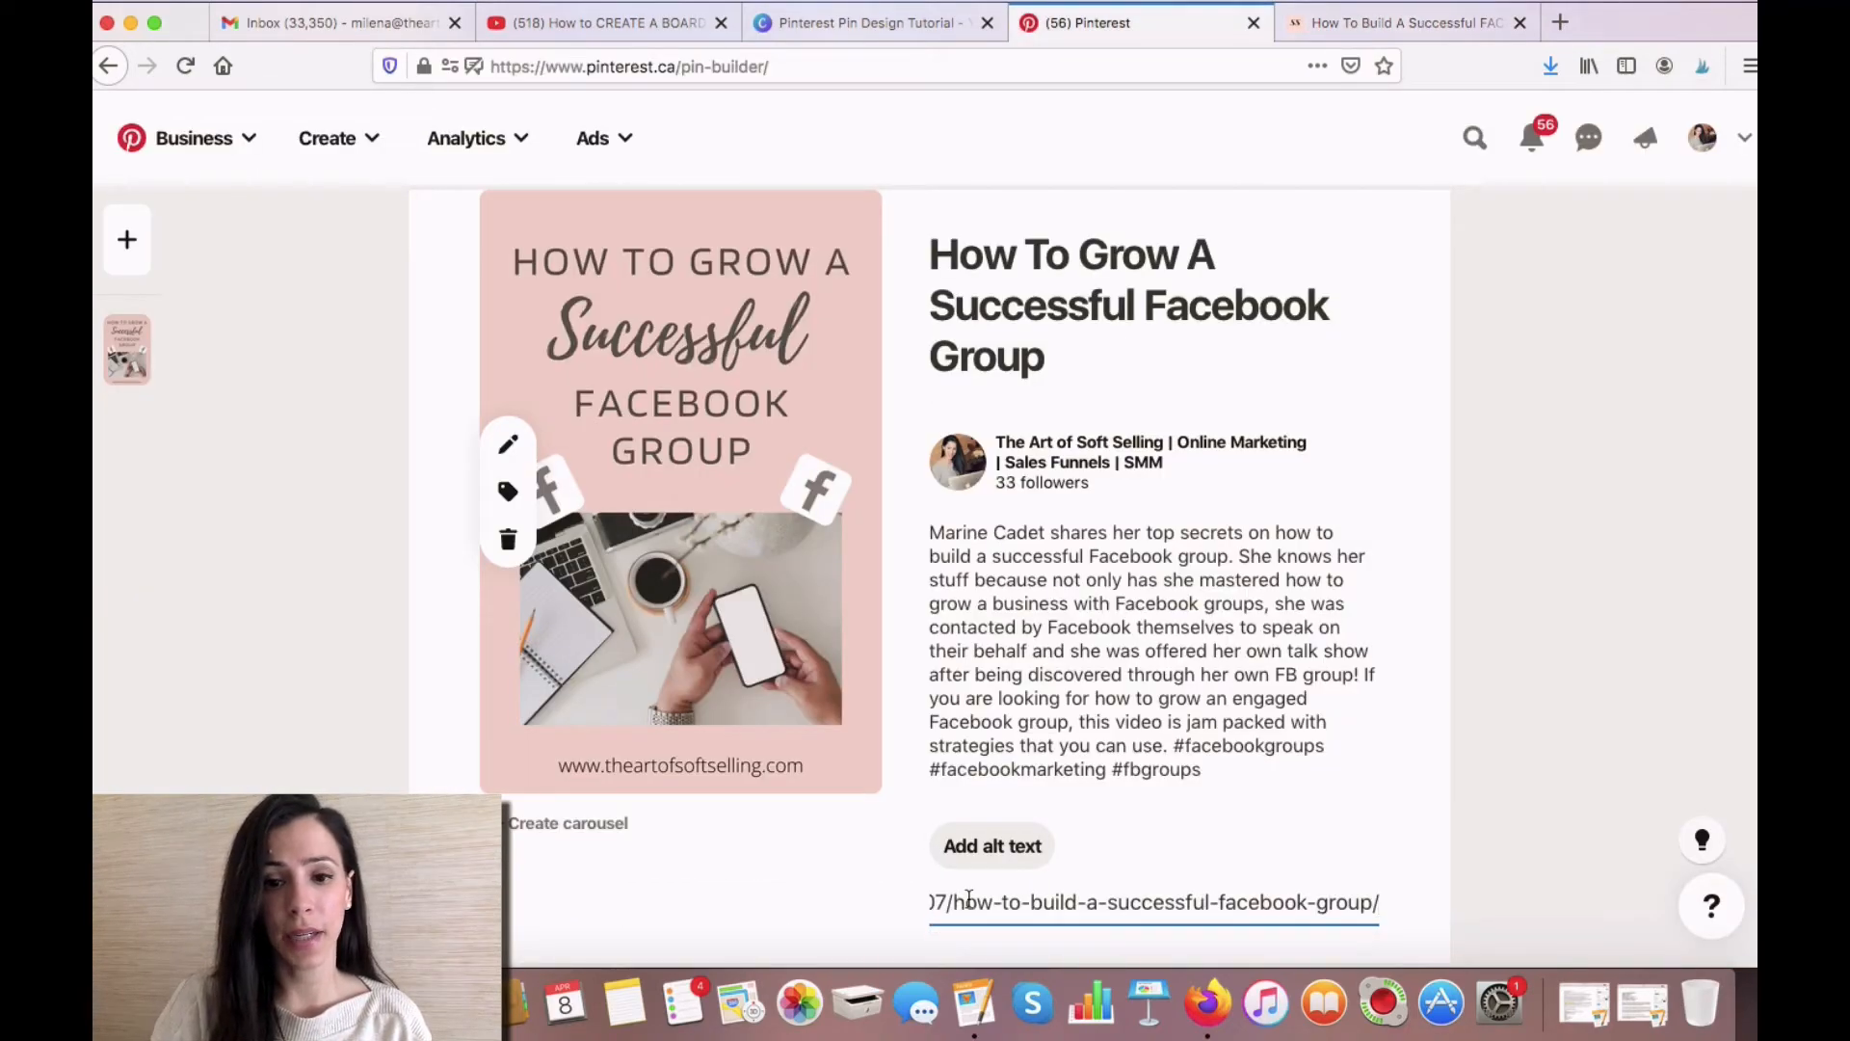
{"action": "scroll", "coordinate": [1409, 920], "scroll_direction": "down", "scroll_amount": 2}
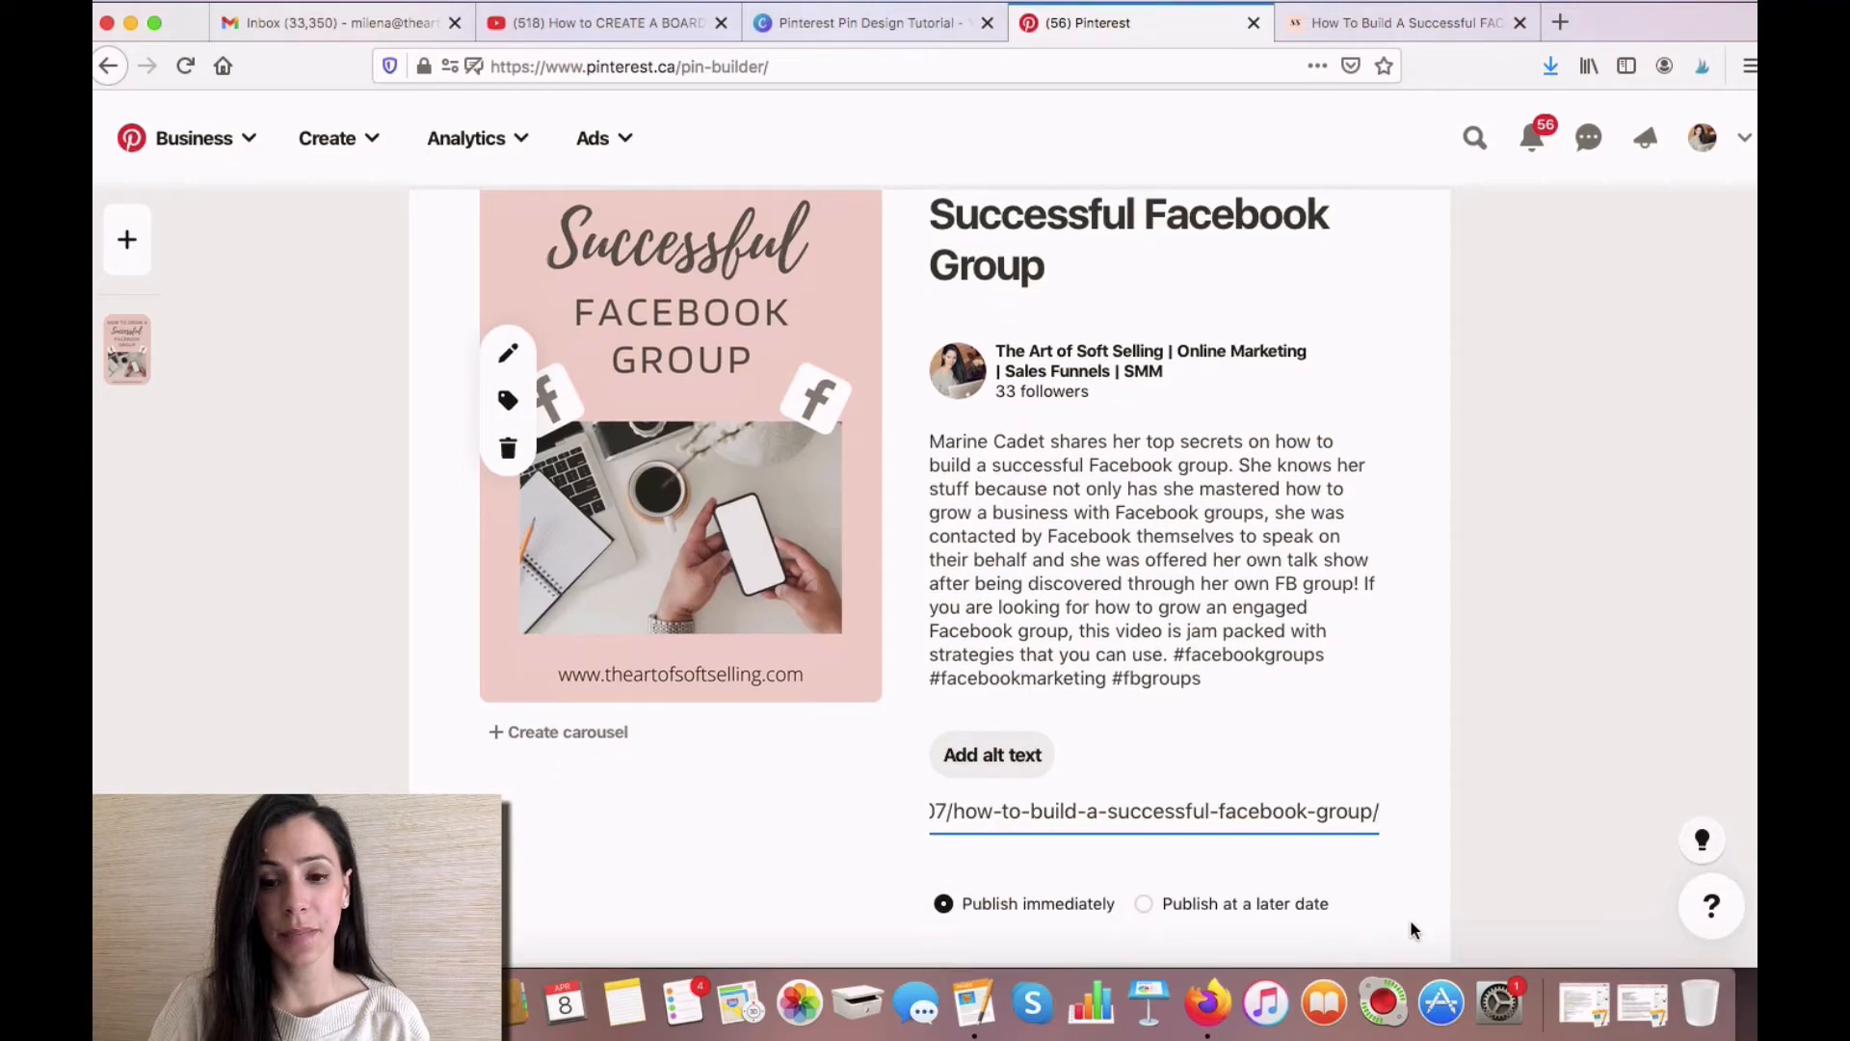
- Choose the "Social Media For Small Business" board as the pin's destination board
{"action": "scroll", "coordinate": [1416, 896], "scroll_direction": "up", "scroll_amount": 4}
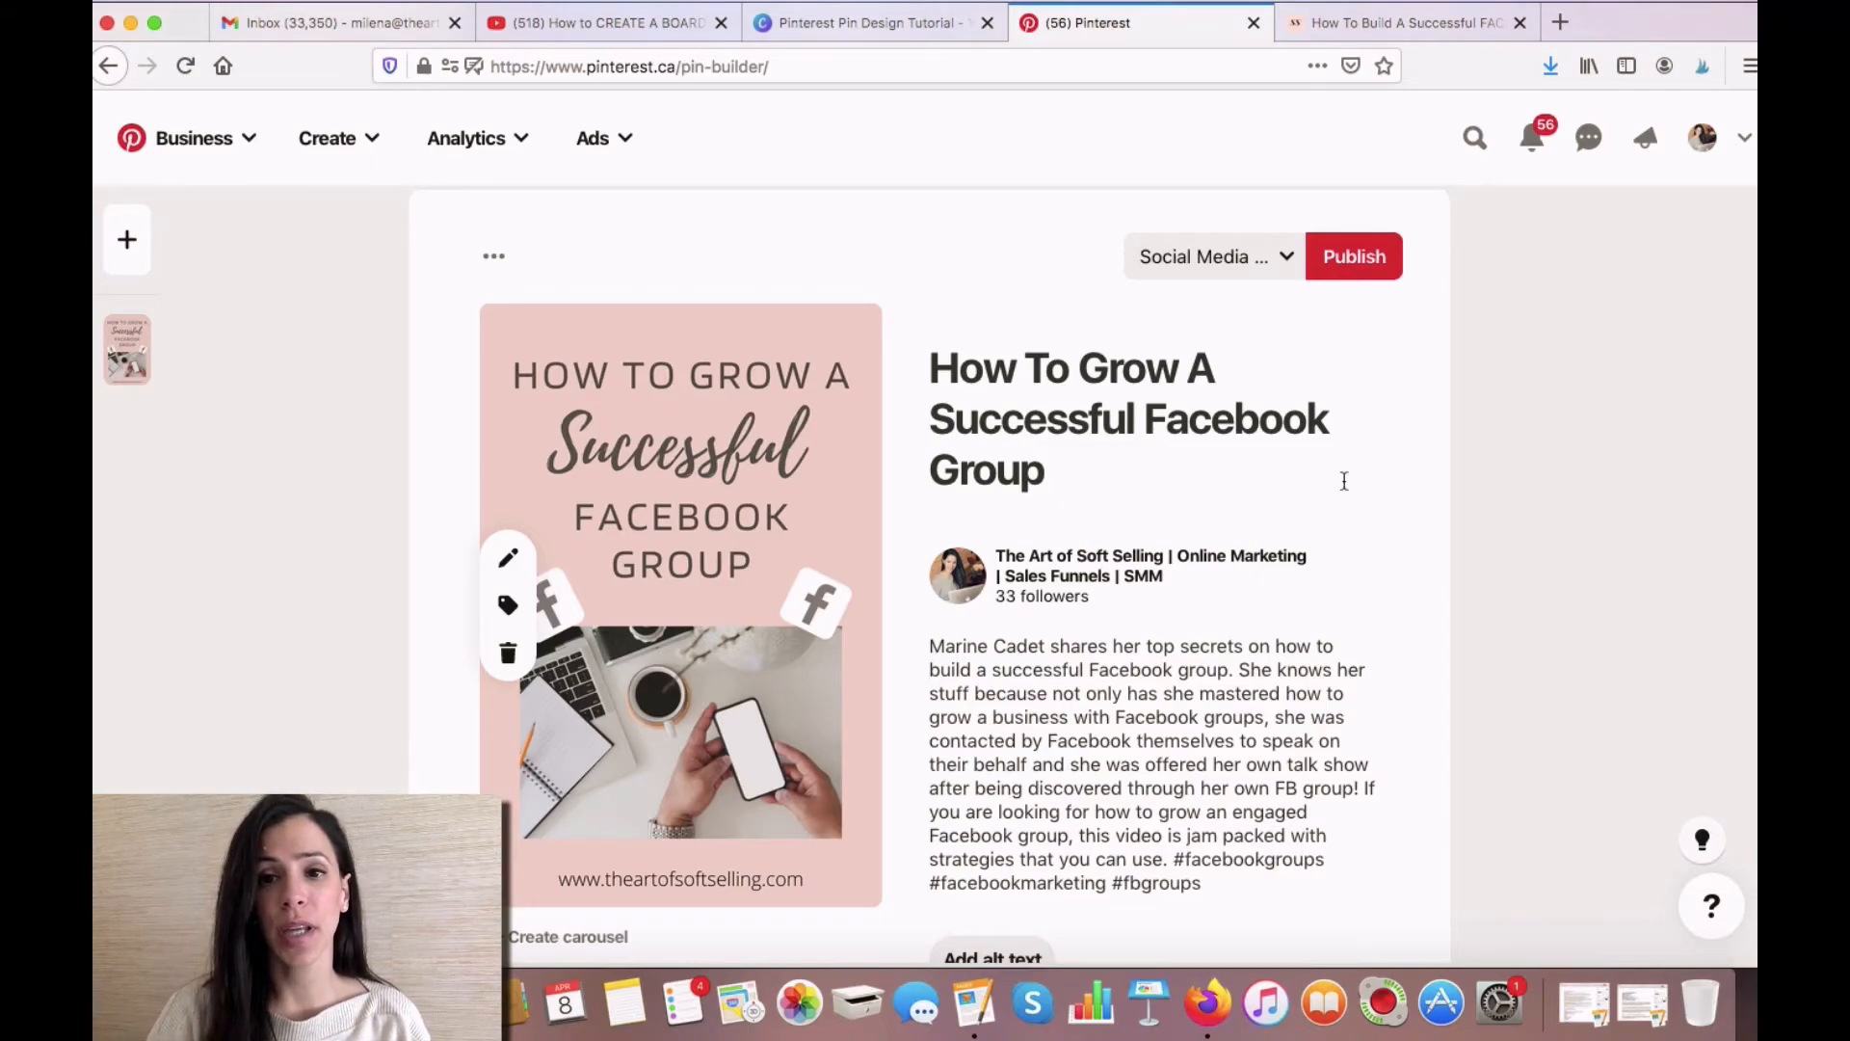
{"action": "left_click", "coordinate": [1288, 259]}
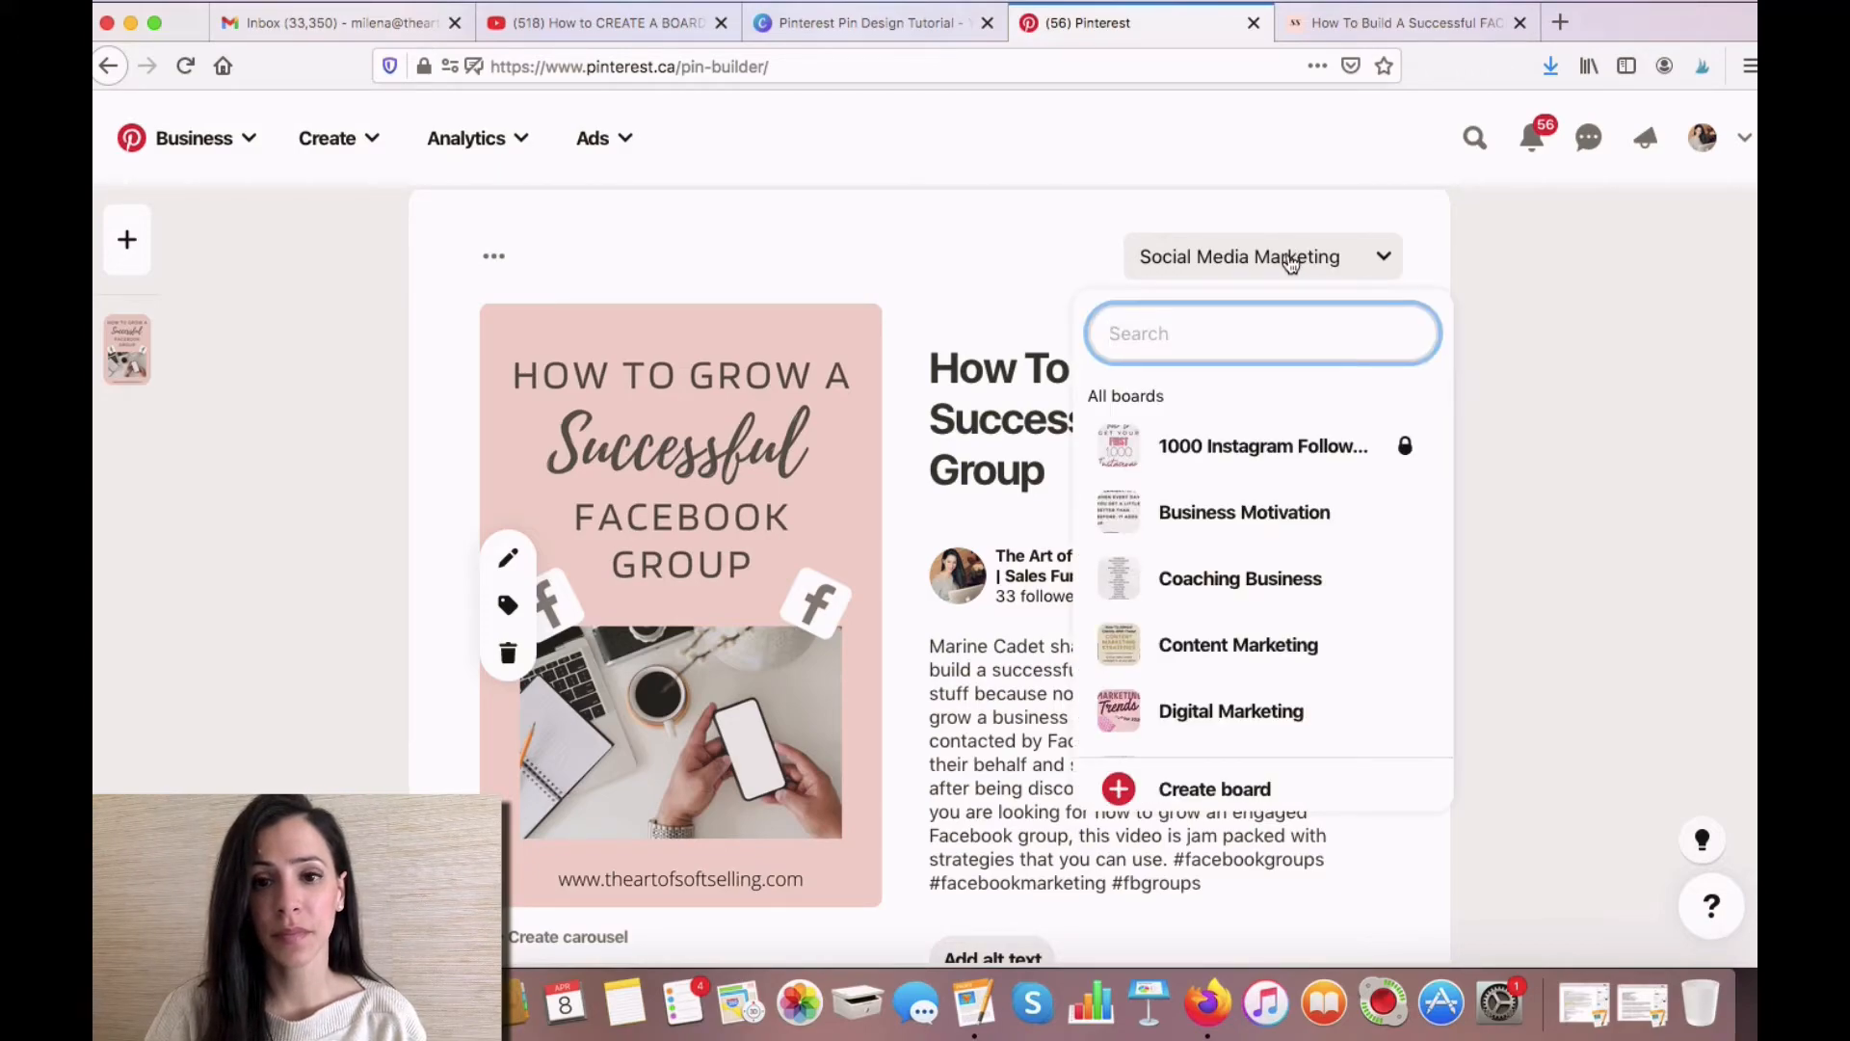
{"action": "scroll", "coordinate": [1272, 473], "scroll_direction": "down", "scroll_amount": 5}
{"action": "scroll", "coordinate": [1277, 482], "scroll_direction": "down", "scroll_amount": 8}
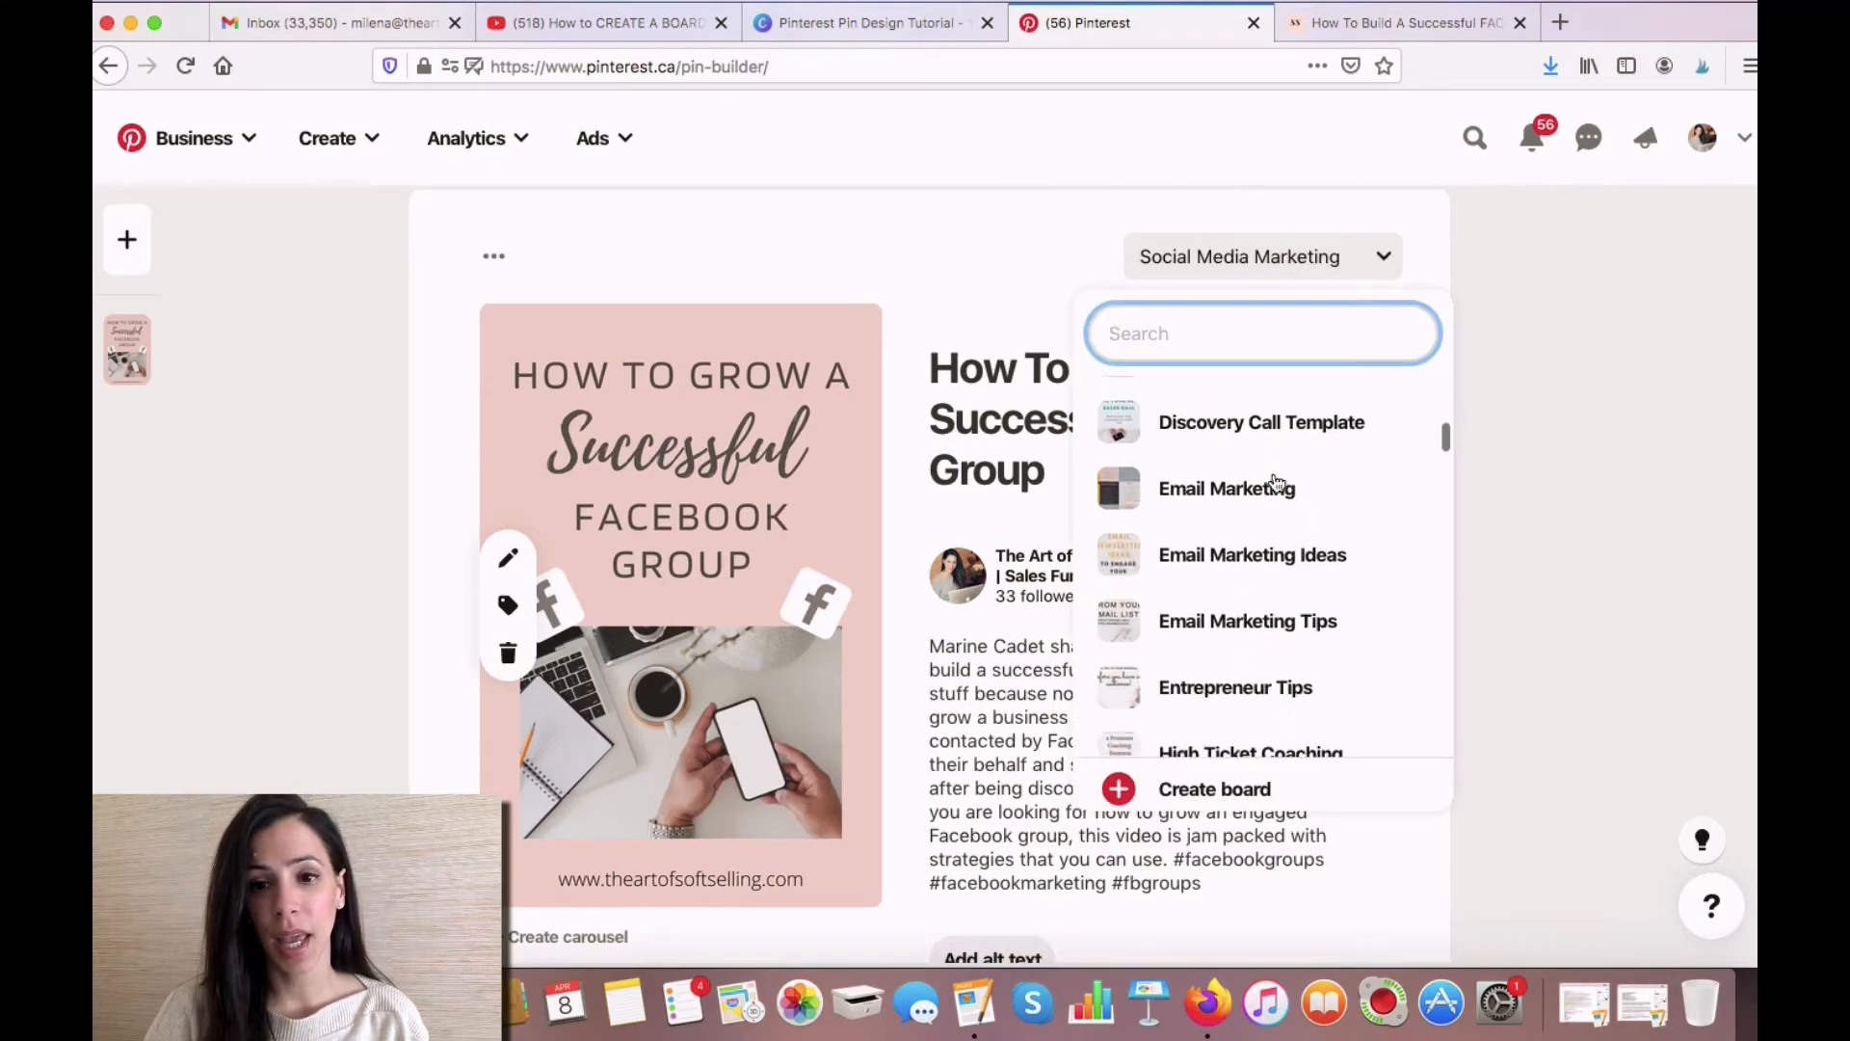
{"action": "scroll", "coordinate": [1273, 481], "scroll_direction": "down", "scroll_amount": 12}
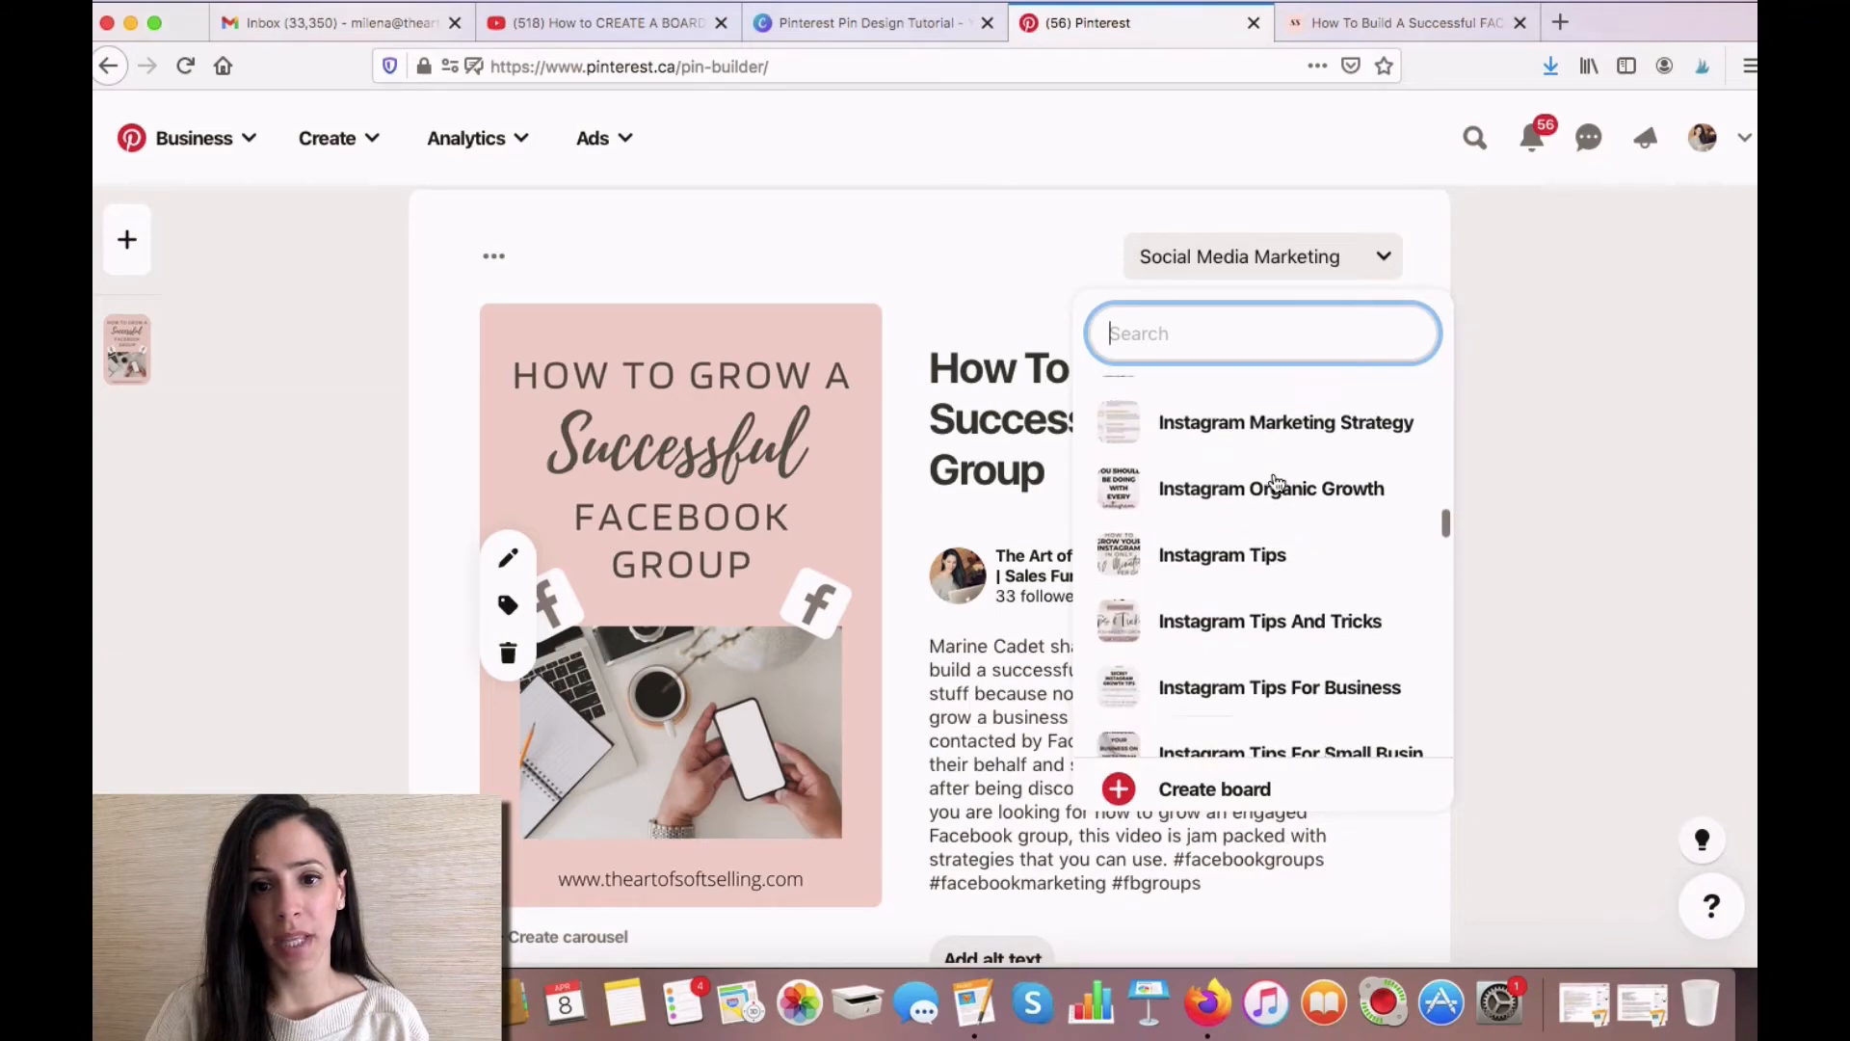
{"action": "scroll", "coordinate": [1277, 482], "scroll_direction": "down", "scroll_amount": 12}
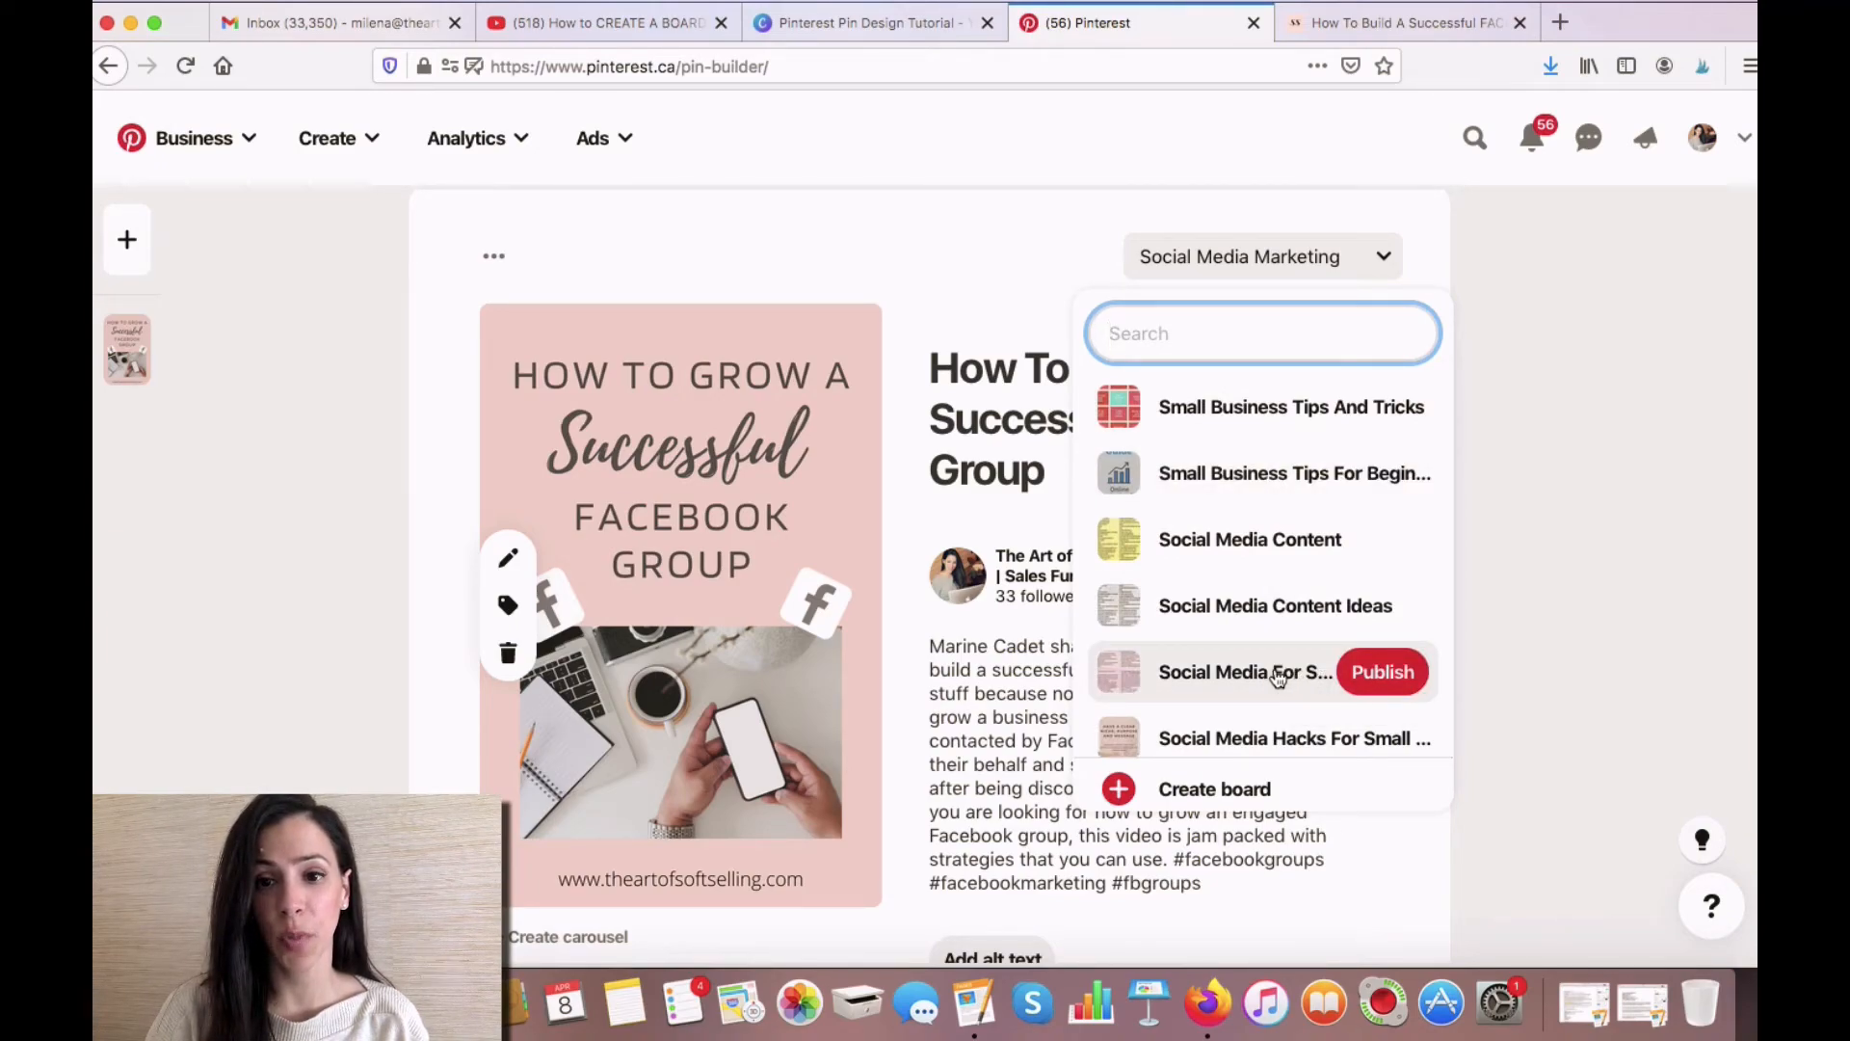
{"action": "left_click", "coordinate": [1276, 676]}
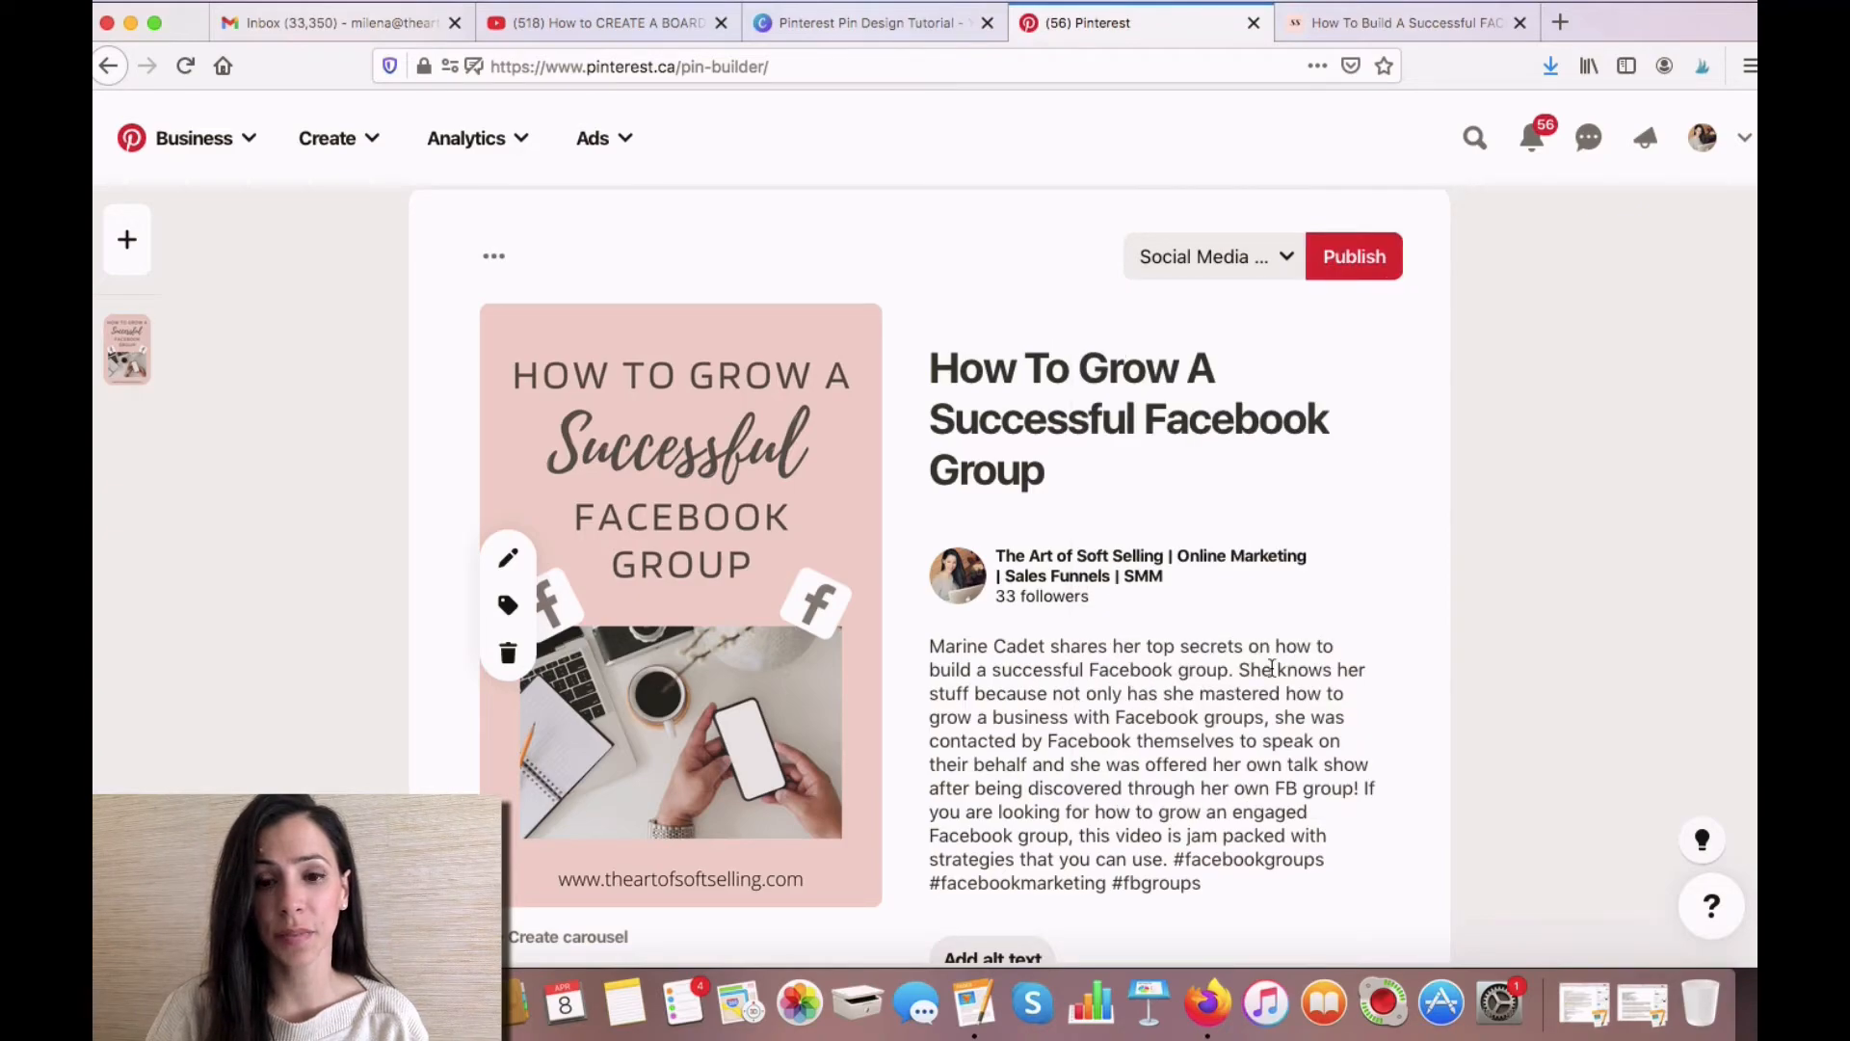
- Publish the finished pin to the selected board and open the published pin's page
{"action": "scroll", "coordinate": [1501, 578], "scroll_direction": "down", "scroll_amount": 3}
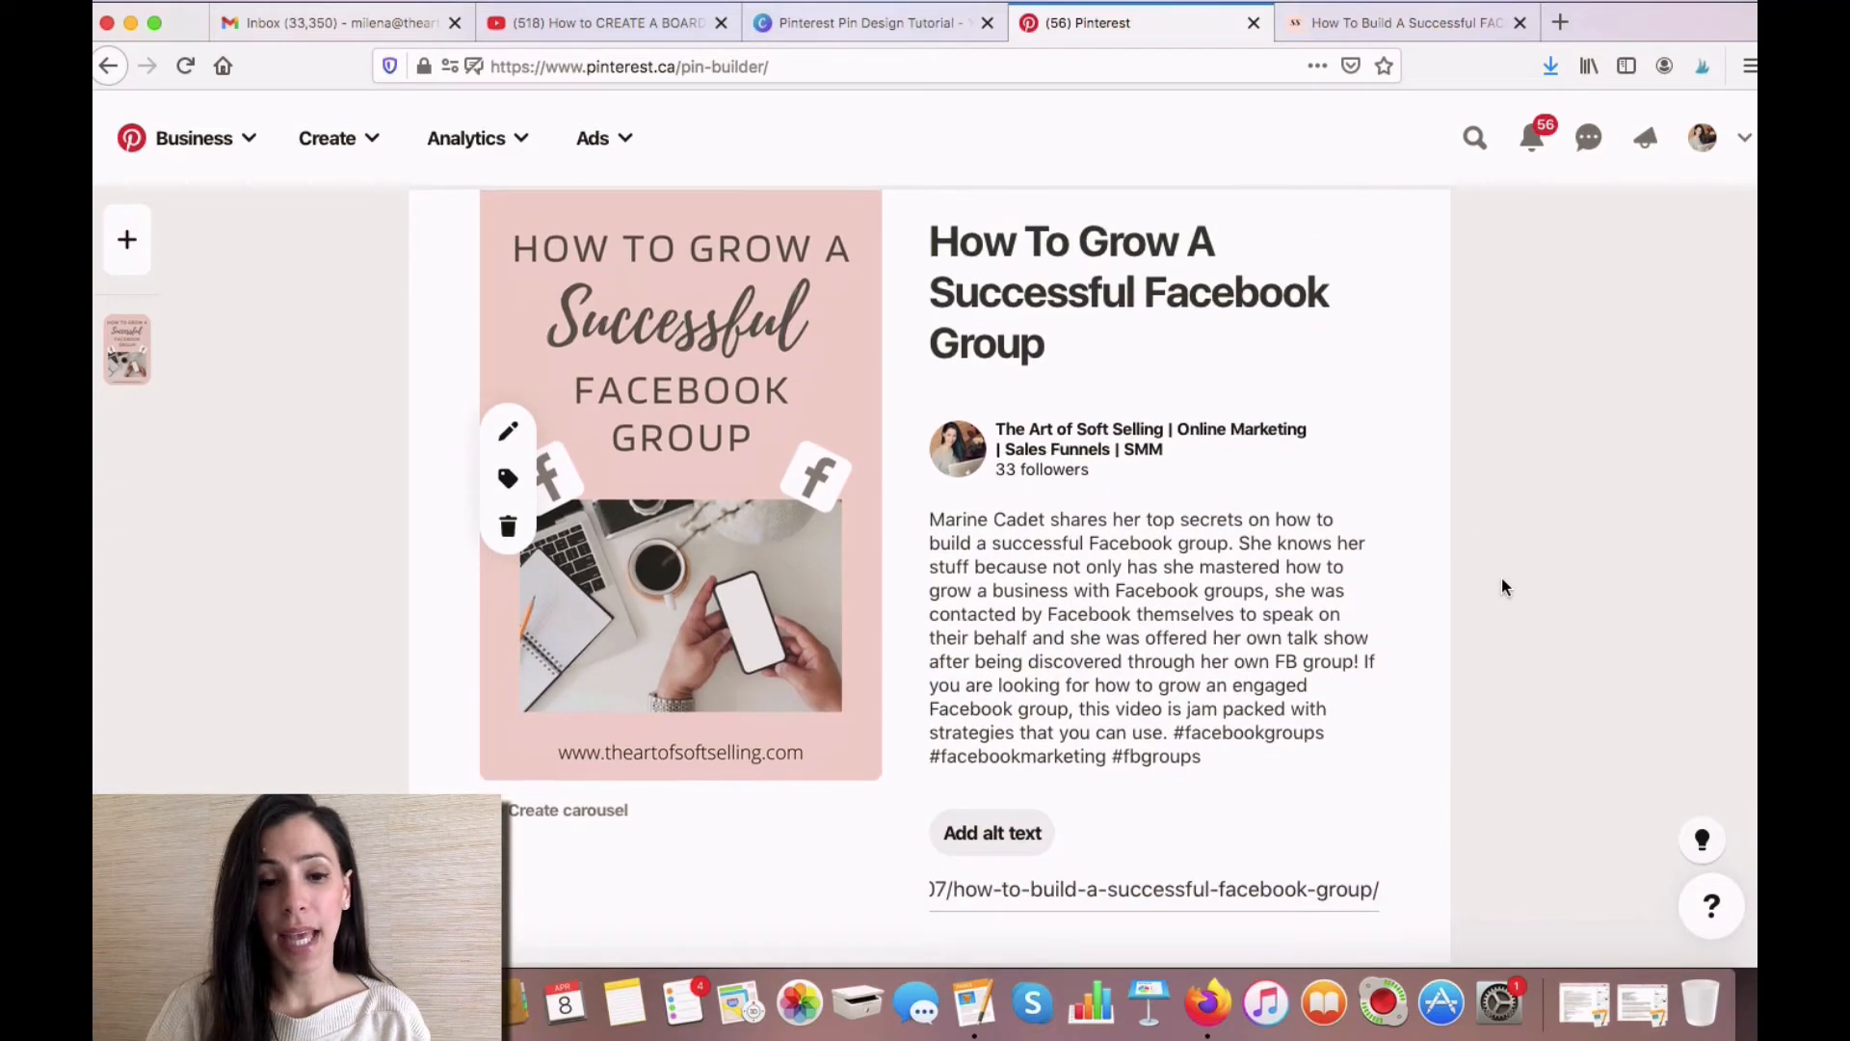
{"action": "scroll", "coordinate": [1501, 579], "scroll_direction": "up", "scroll_amount": 3}
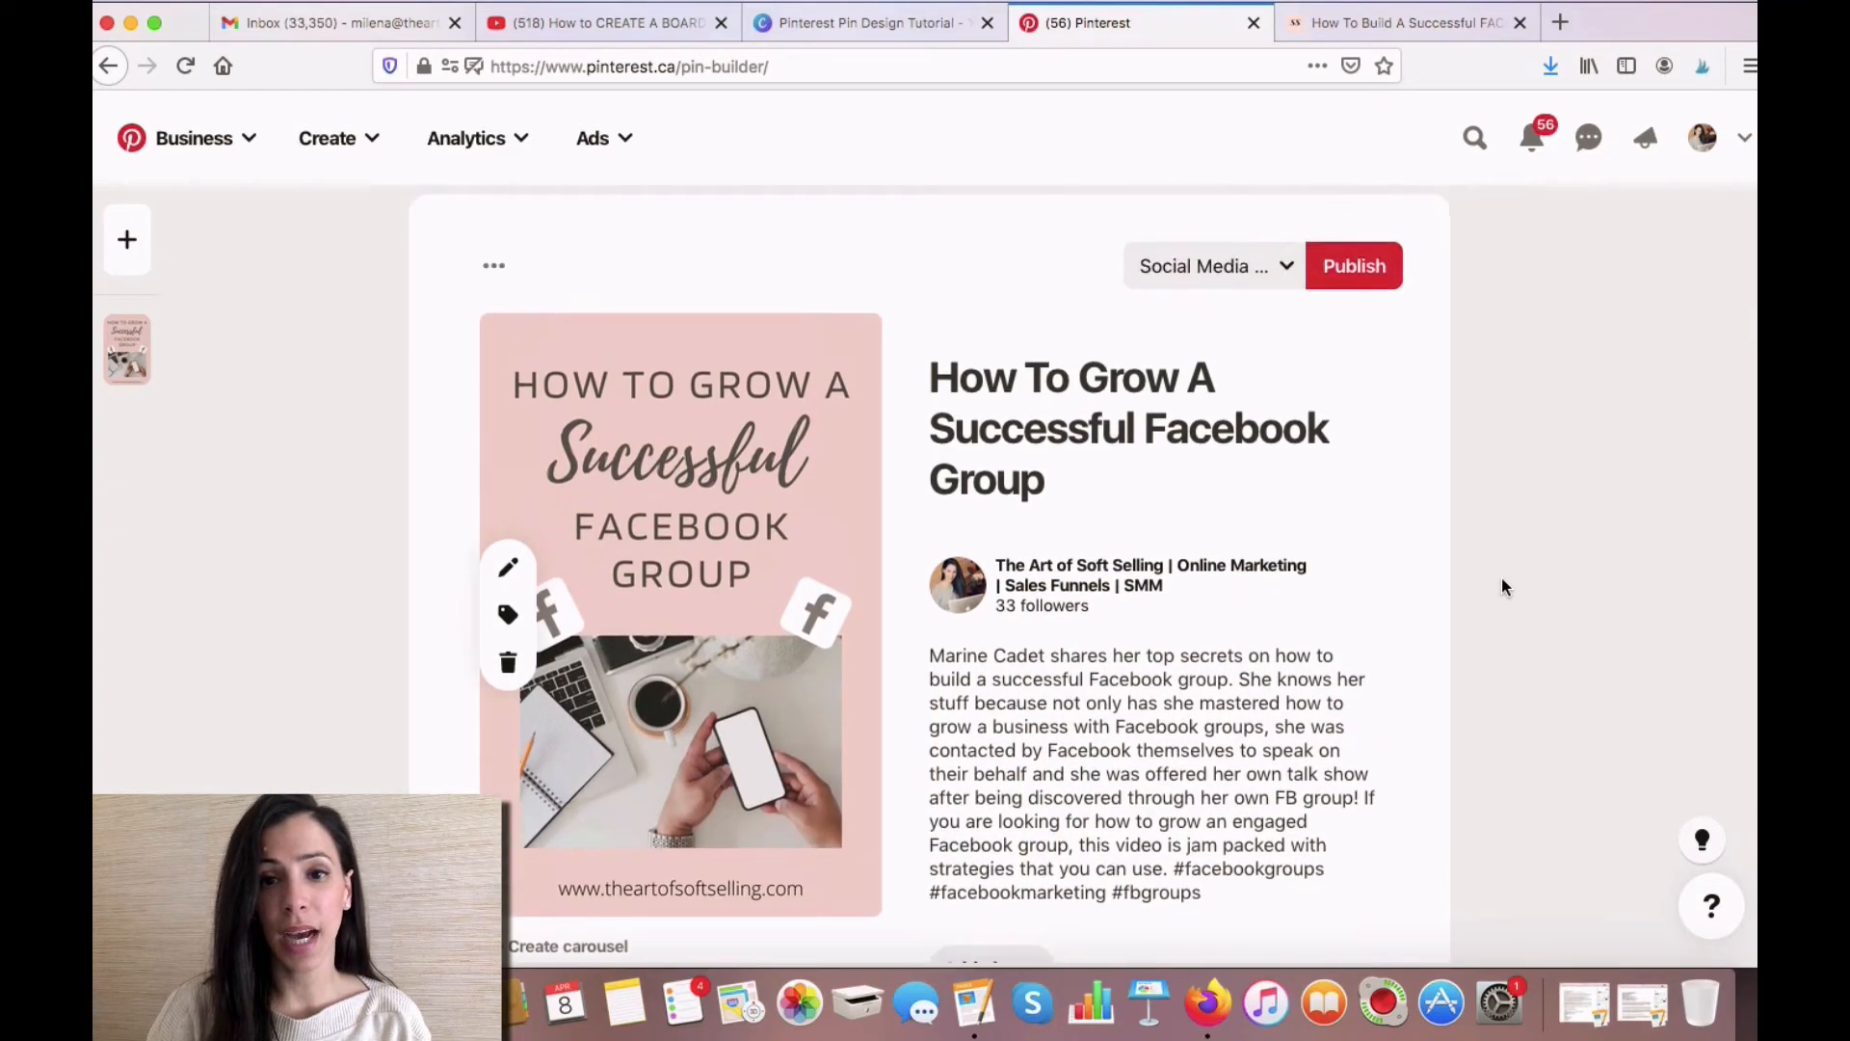
{"action": "left_click", "coordinate": [1365, 271]}
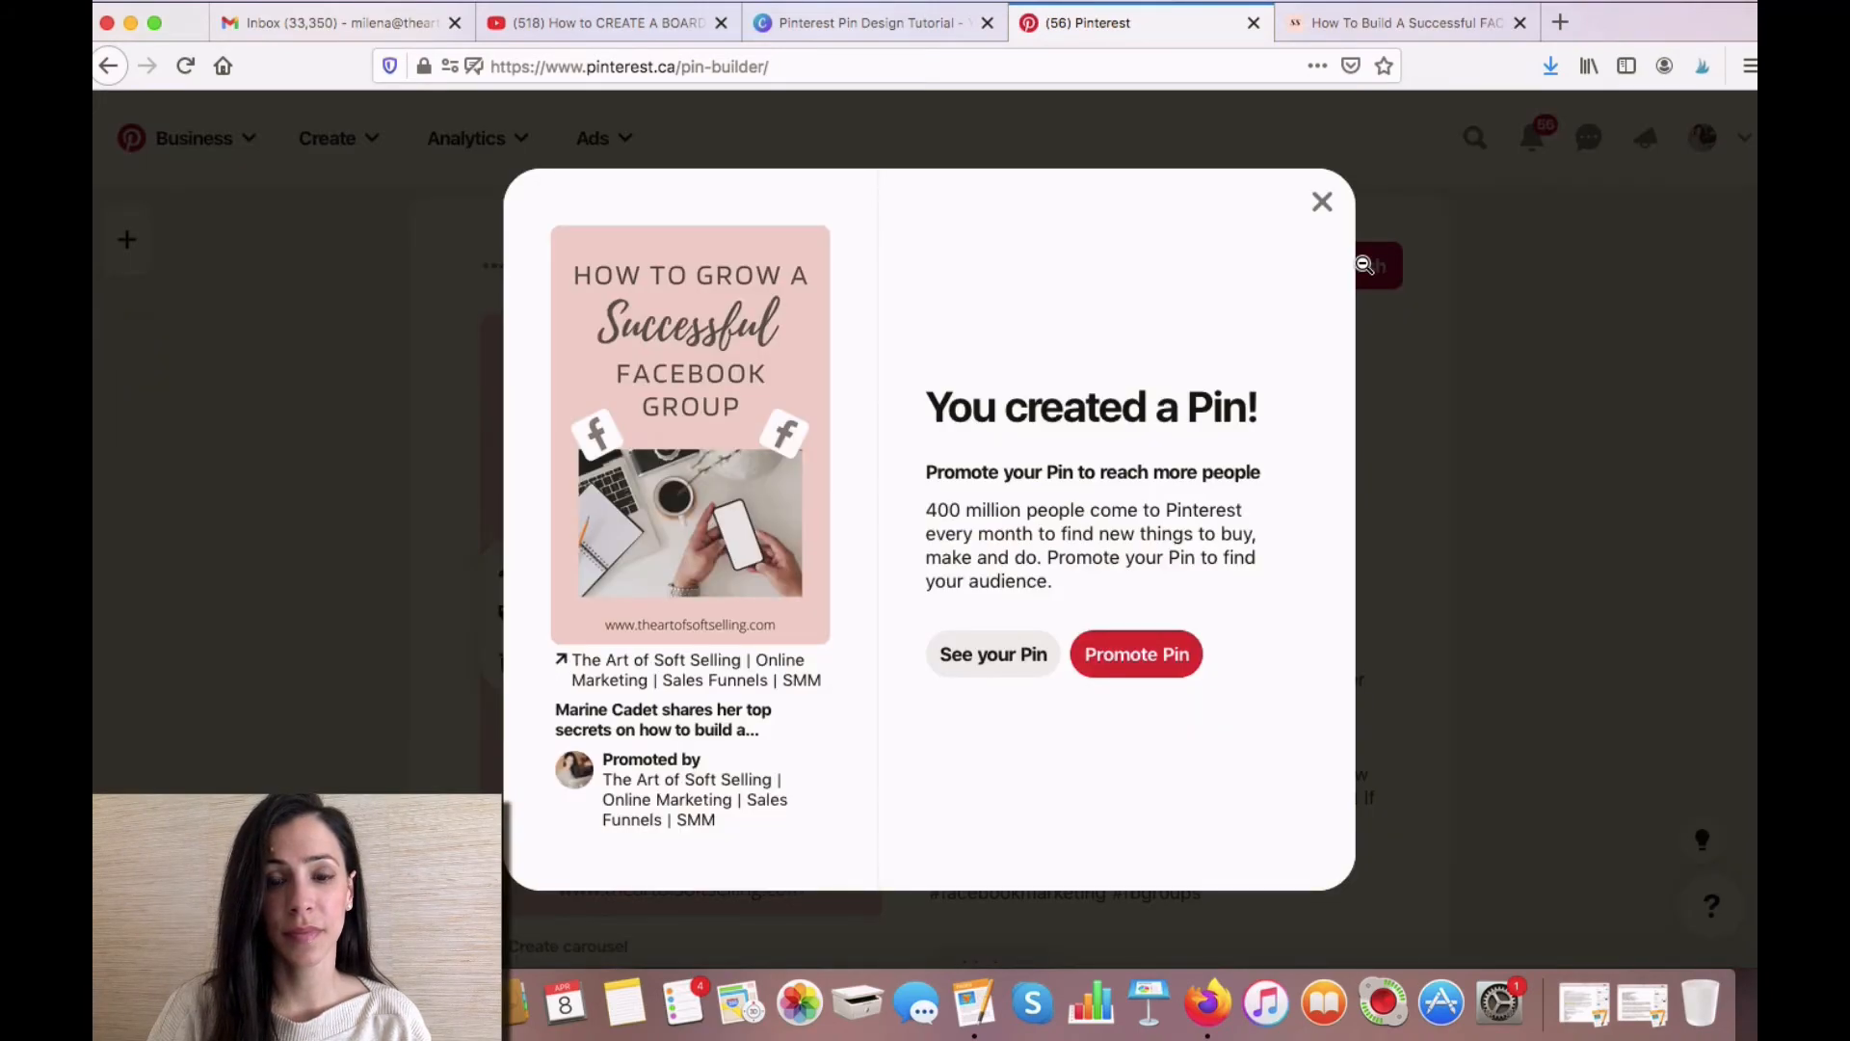
{"action": "left_click", "coordinate": [989, 659]}
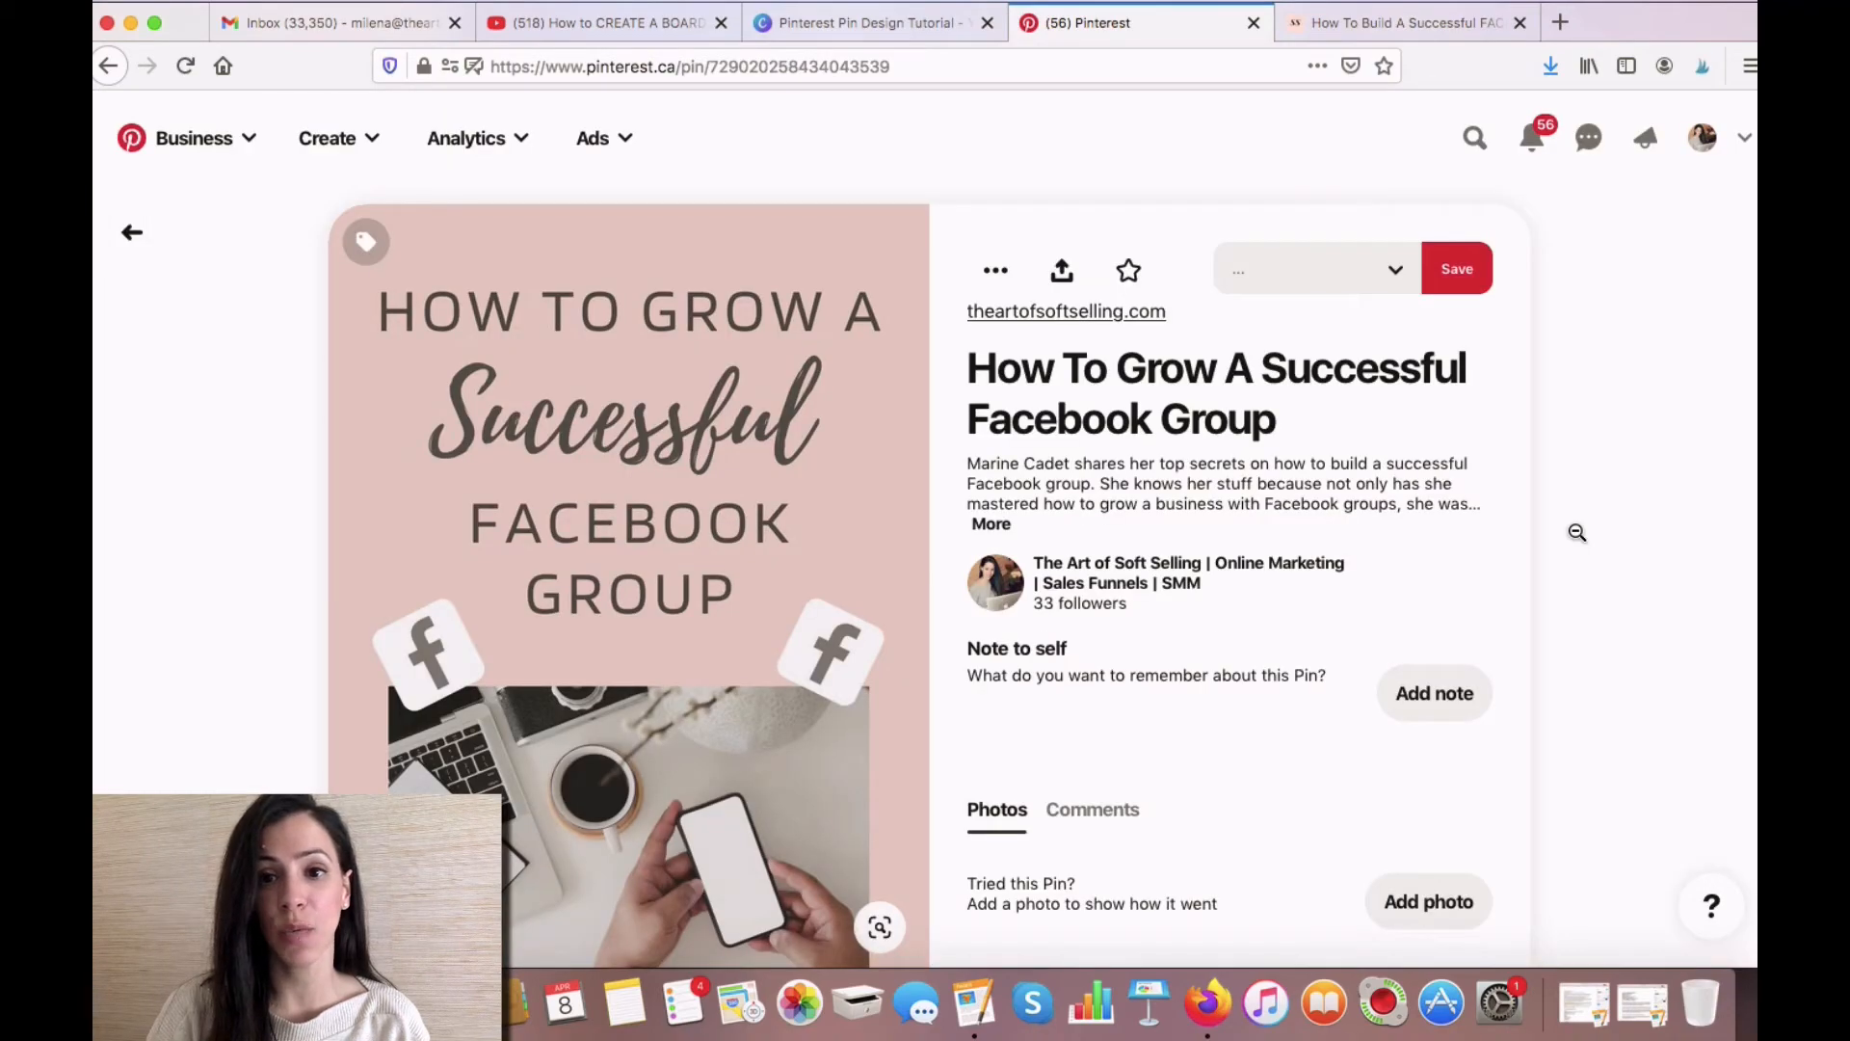
- Review the published pin, test that its image opens the linked blog post, and return to the pin
{"action": "scroll", "coordinate": [1578, 532], "scroll_direction": "down", "scroll_amount": 2}
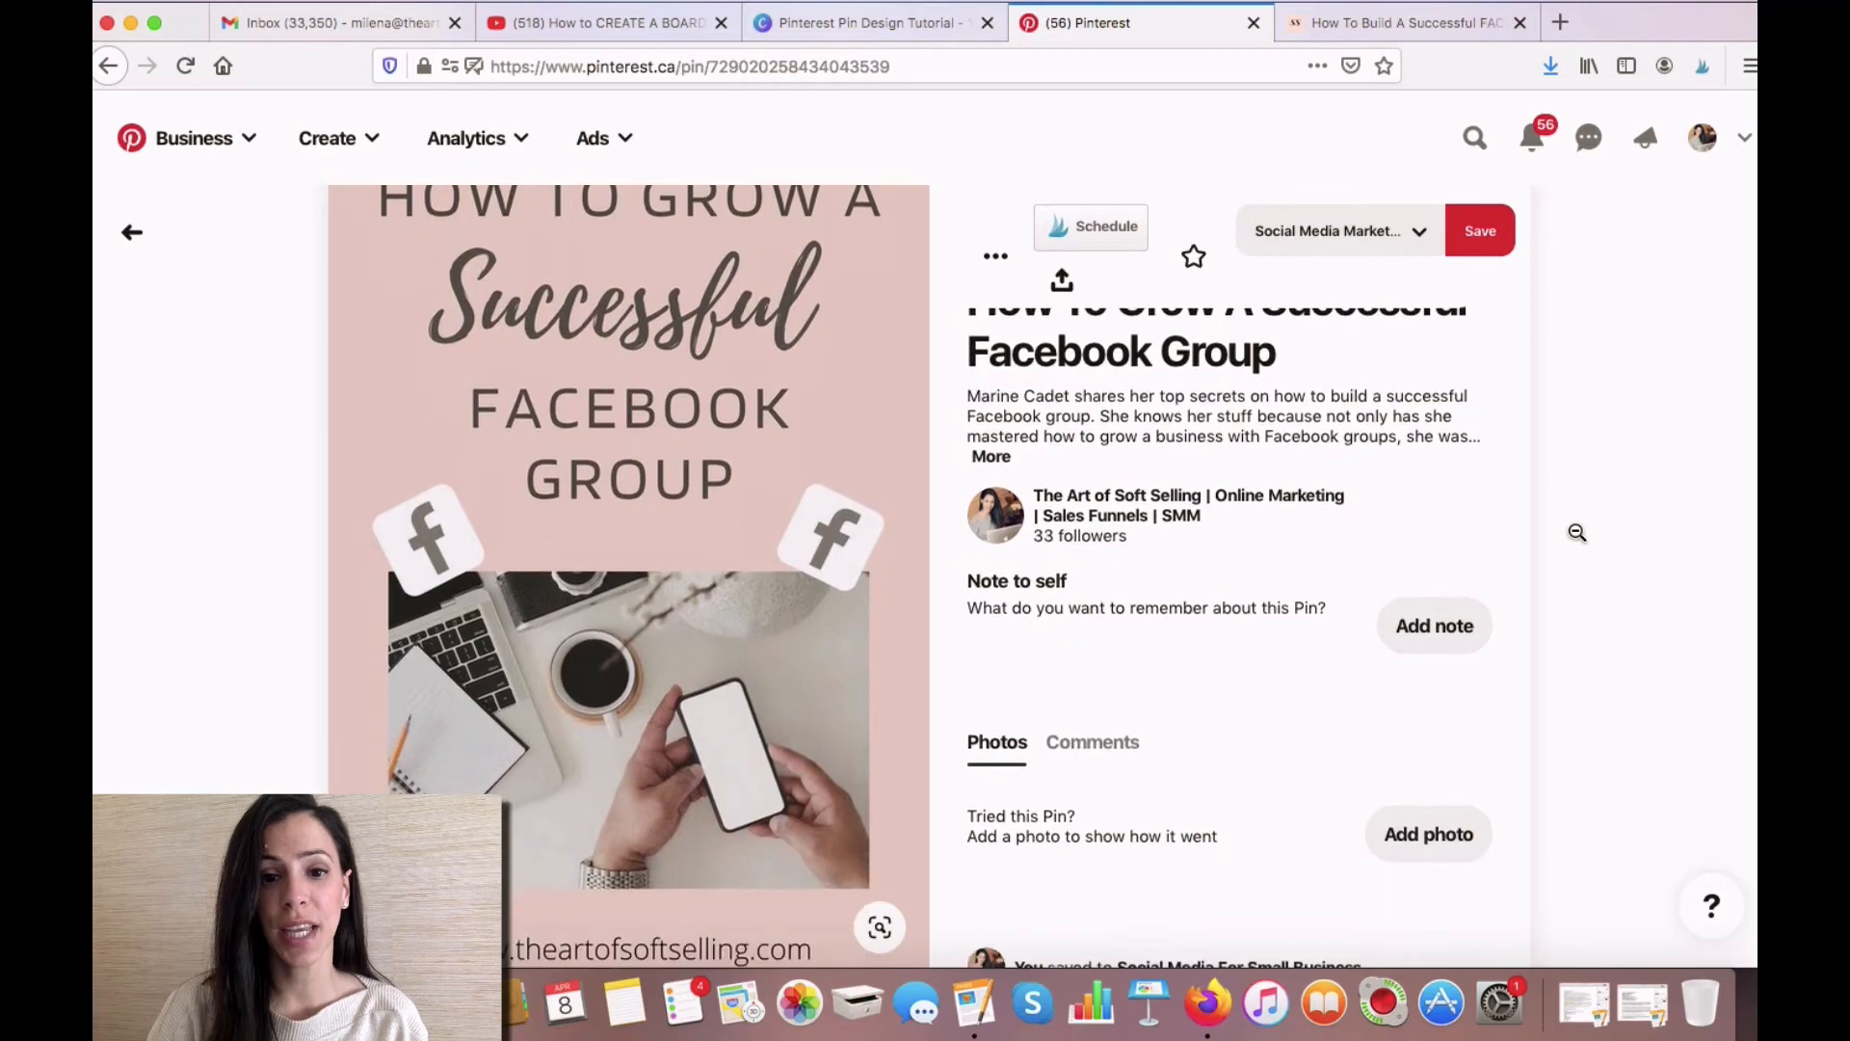
{"action": "scroll", "coordinate": [1578, 532], "scroll_direction": "up", "scroll_amount": 1}
{"action": "scroll", "coordinate": [1578, 532], "scroll_direction": "down", "scroll_amount": 2}
{"action": "scroll", "coordinate": [1578, 532], "scroll_direction": "up", "scroll_amount": 3}
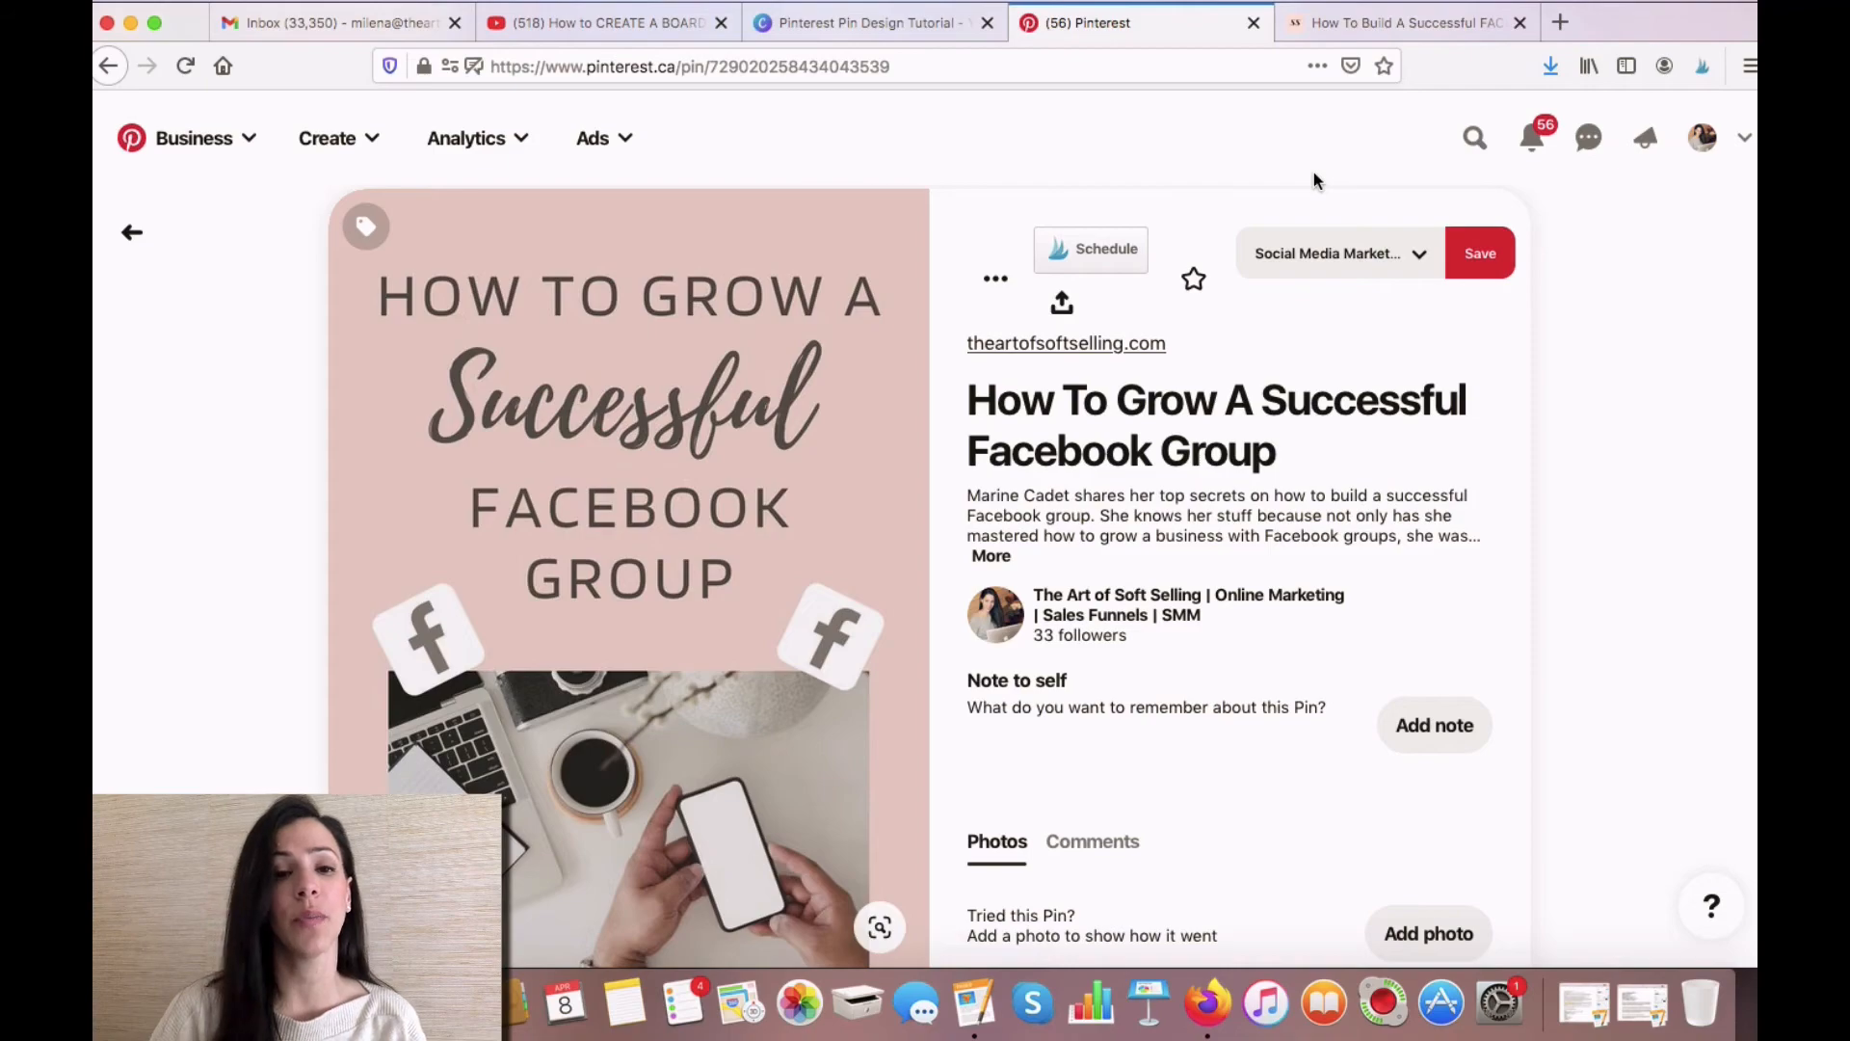
{"action": "scroll", "coordinate": [1314, 175], "scroll_direction": "down", "scroll_amount": 2}
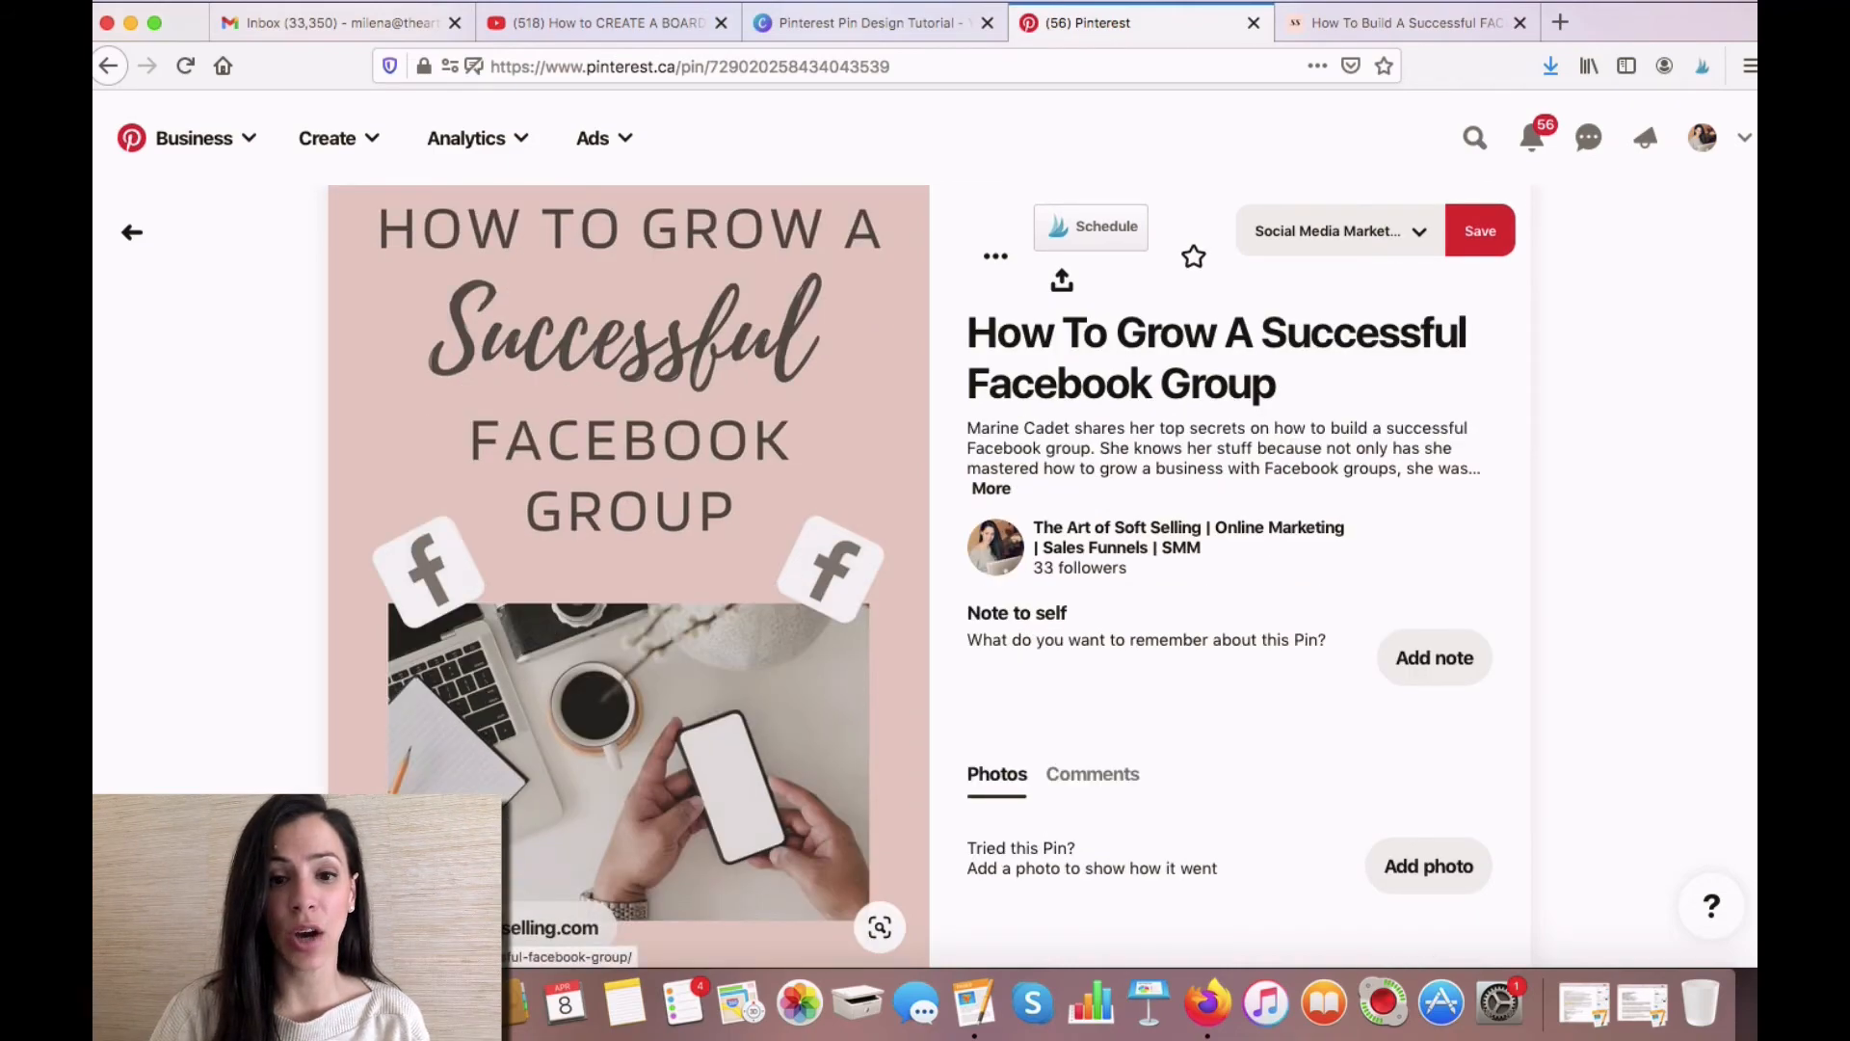
{"action": "left_click", "coordinate": [628, 577]}
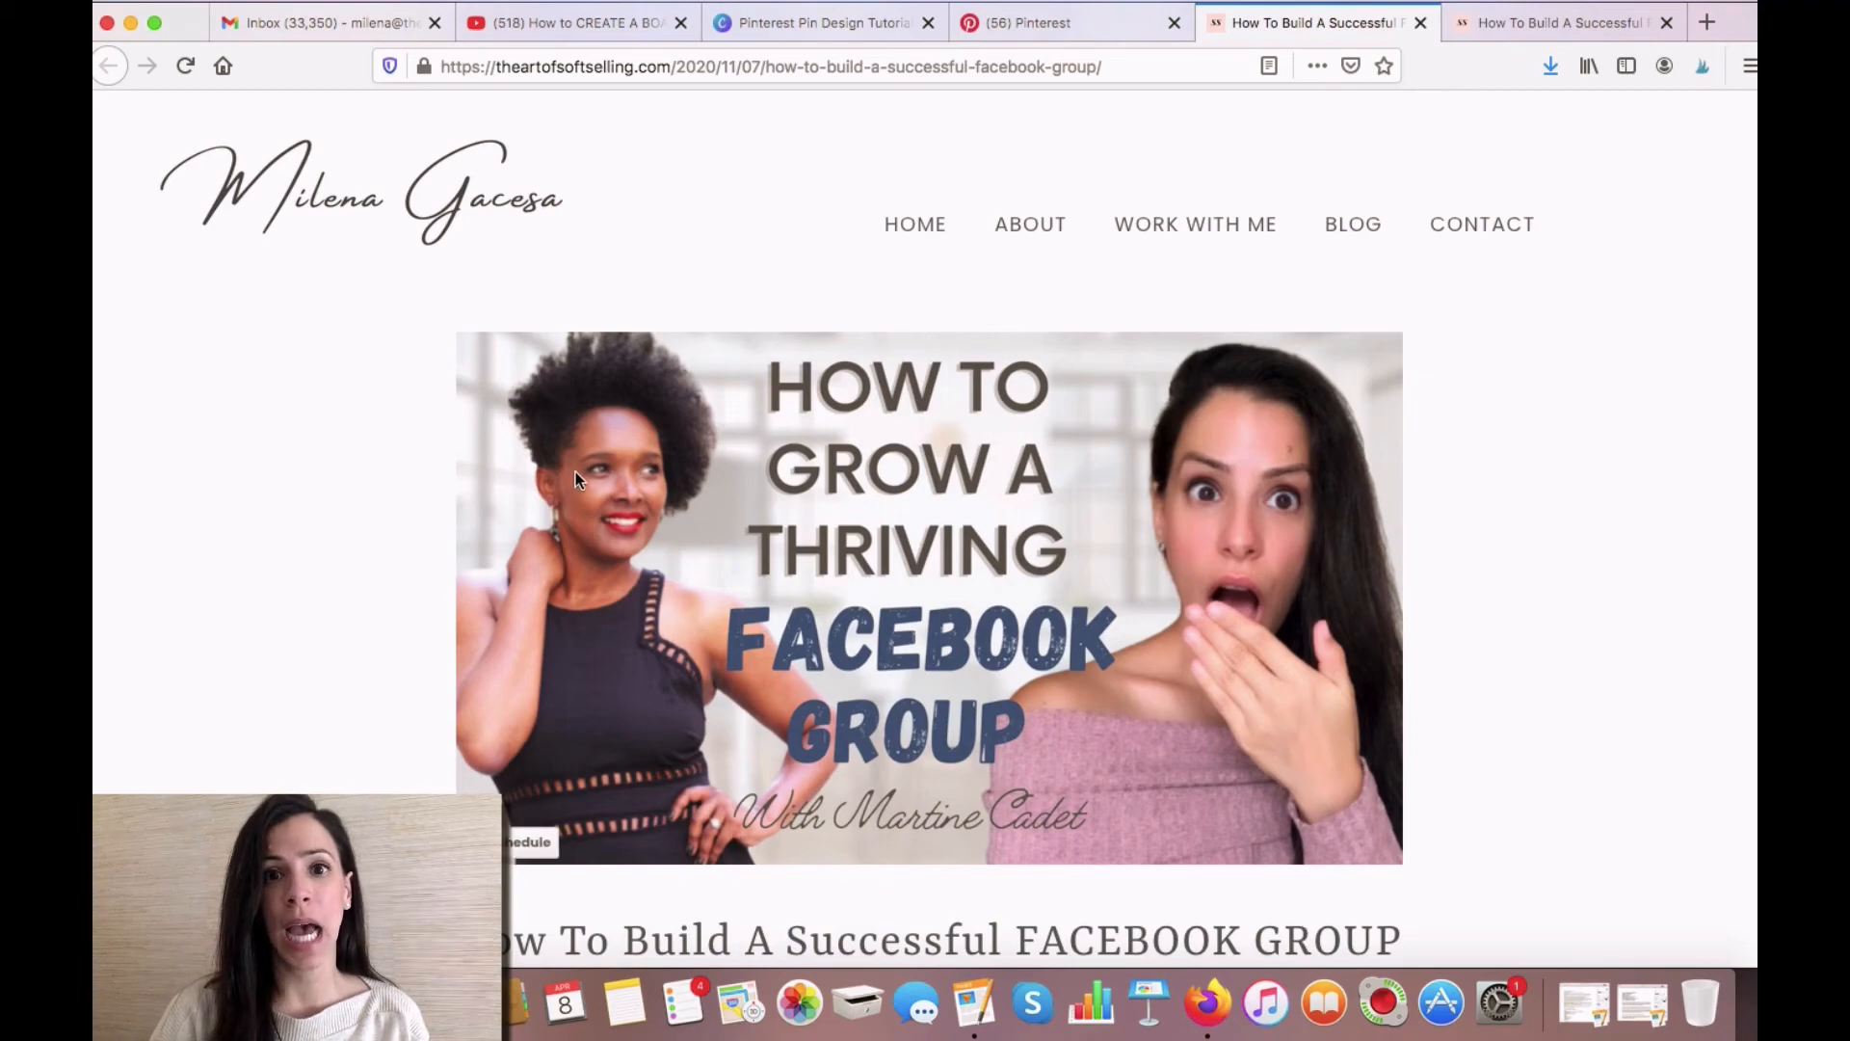
{"action": "left_click", "coordinate": [1064, 24]}
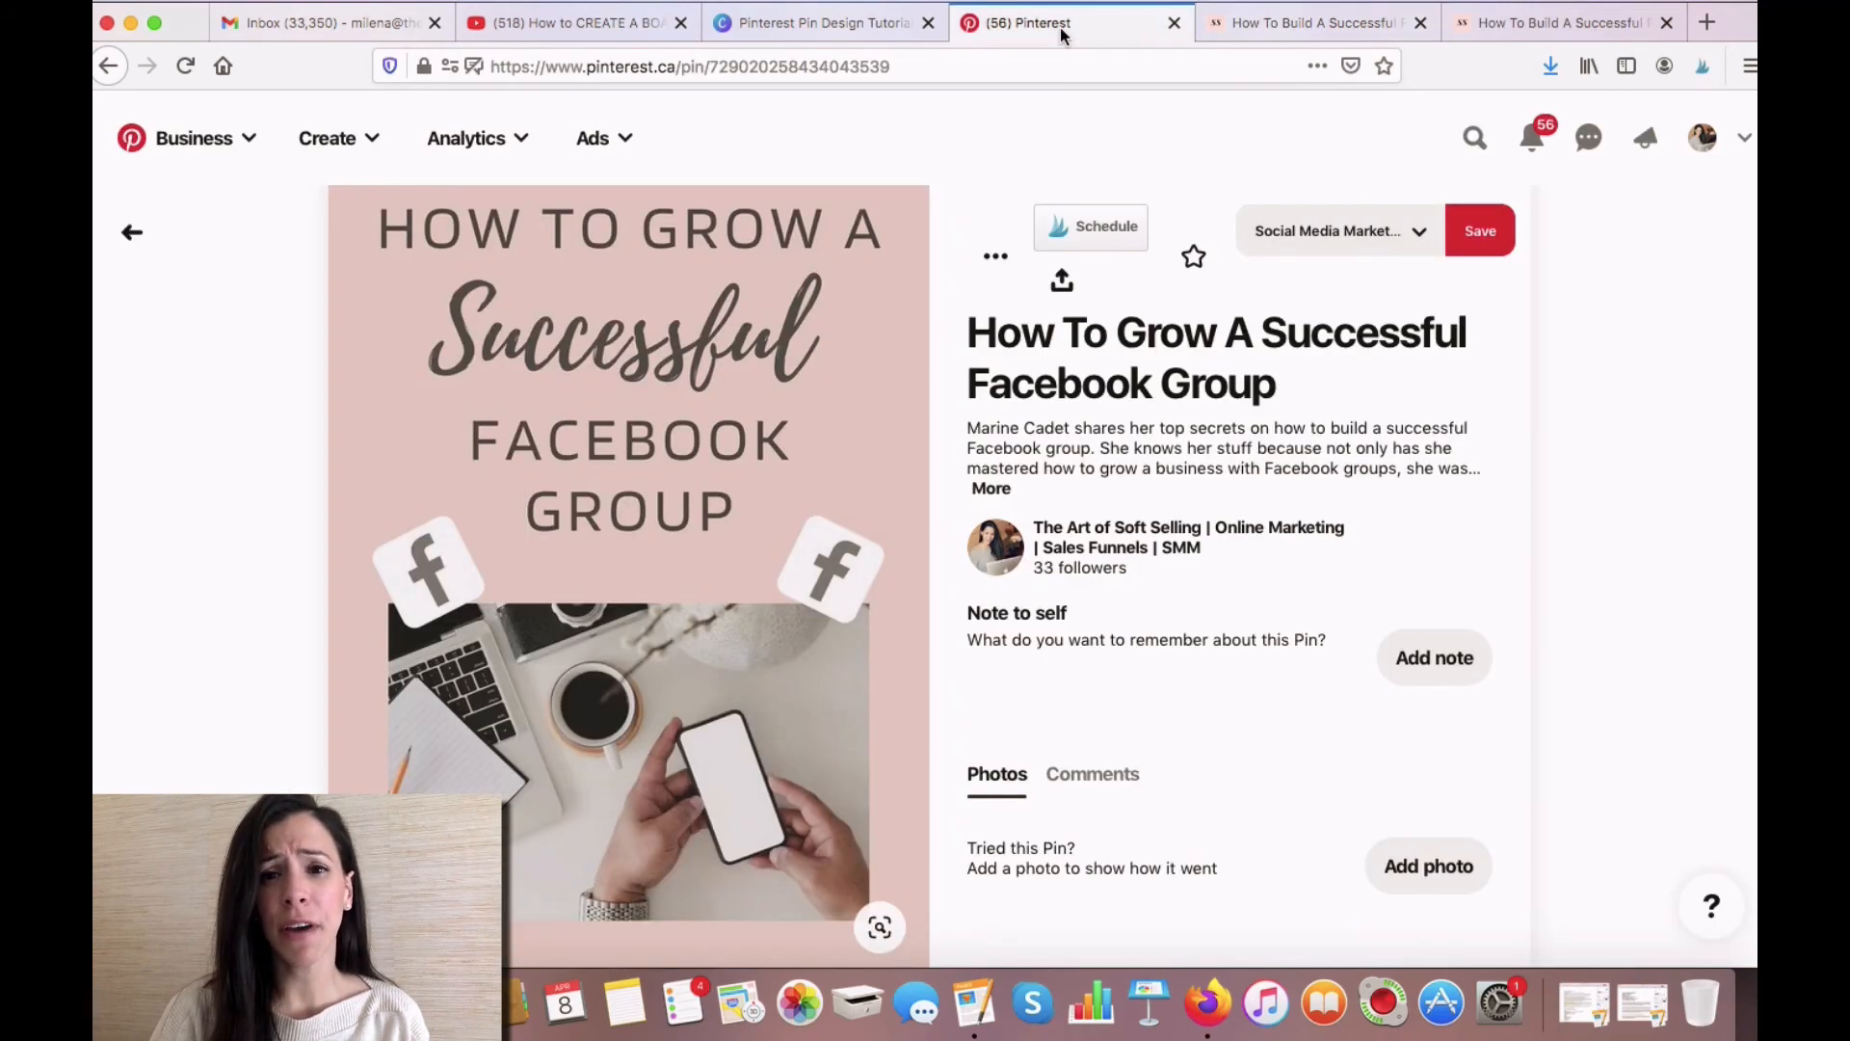
- Save the published pin to a second board, "small business social media marketing"
{"action": "scroll", "coordinate": [1590, 527], "scroll_direction": "down", "scroll_amount": 1}
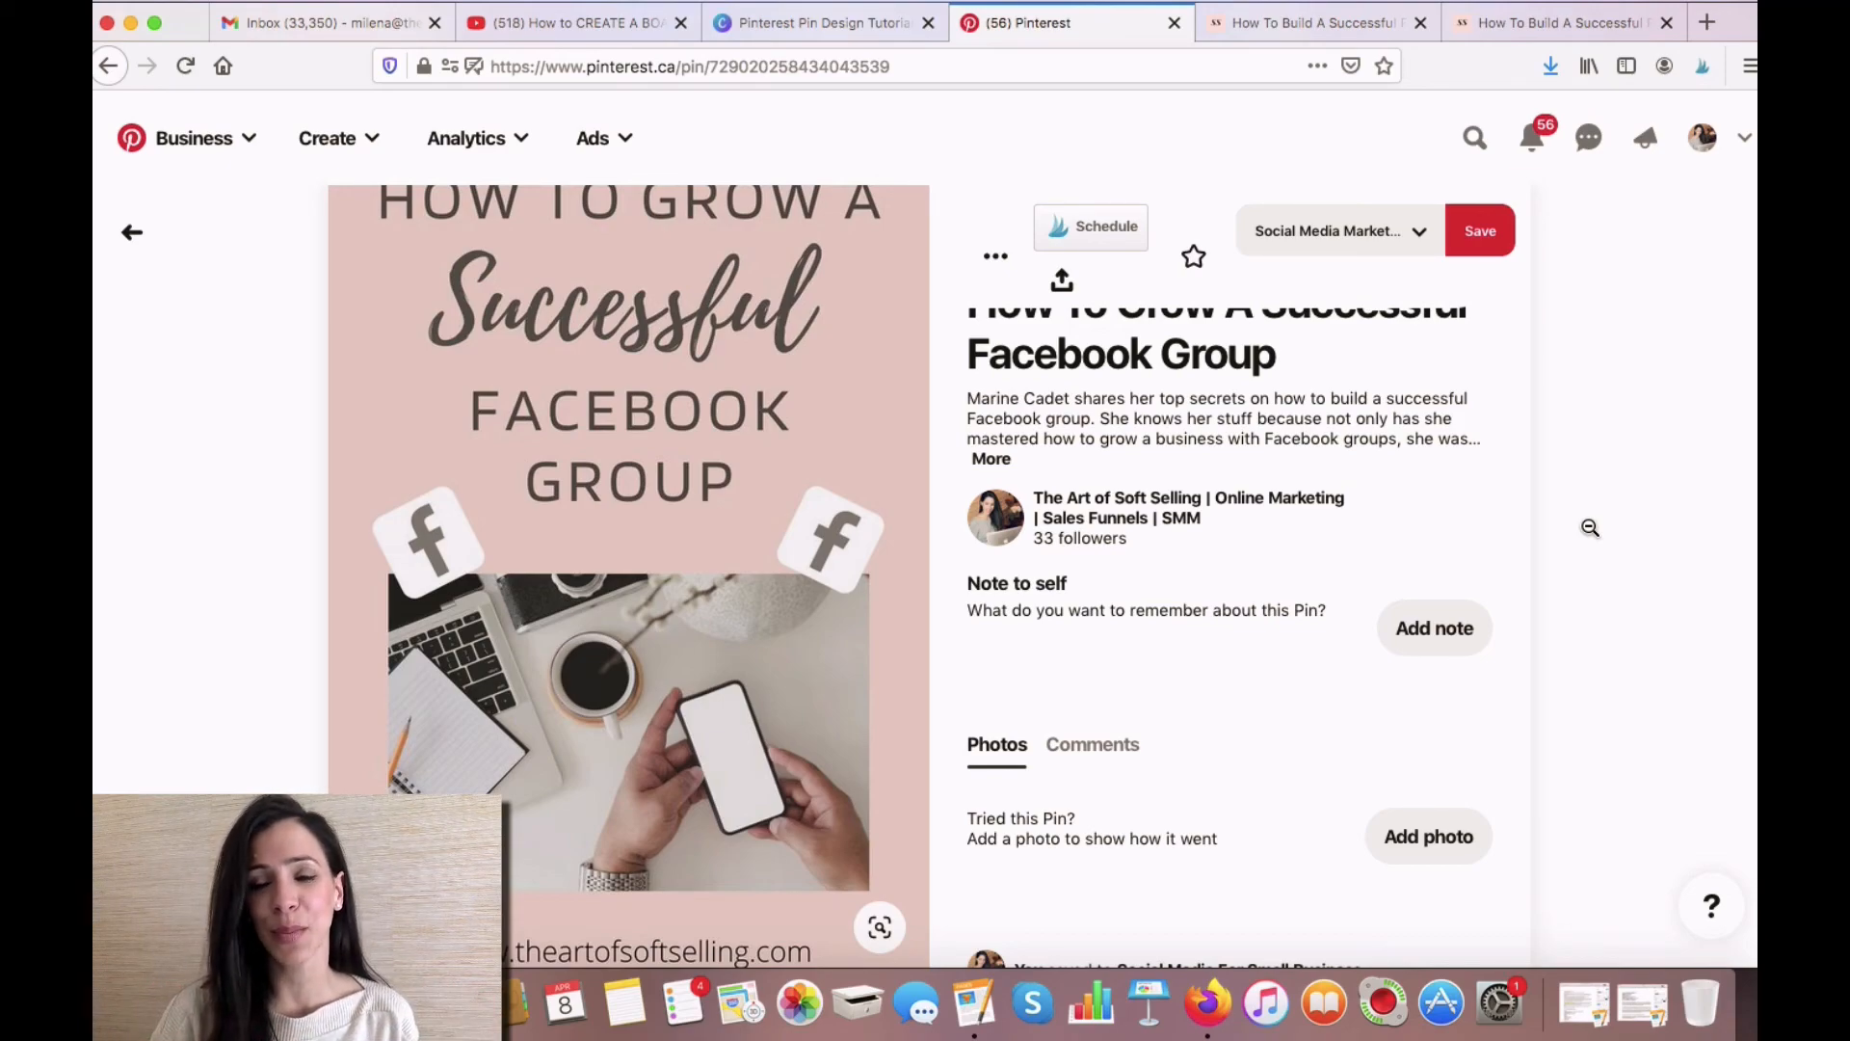
{"action": "scroll", "coordinate": [1590, 527], "scroll_direction": "up", "scroll_amount": 2}
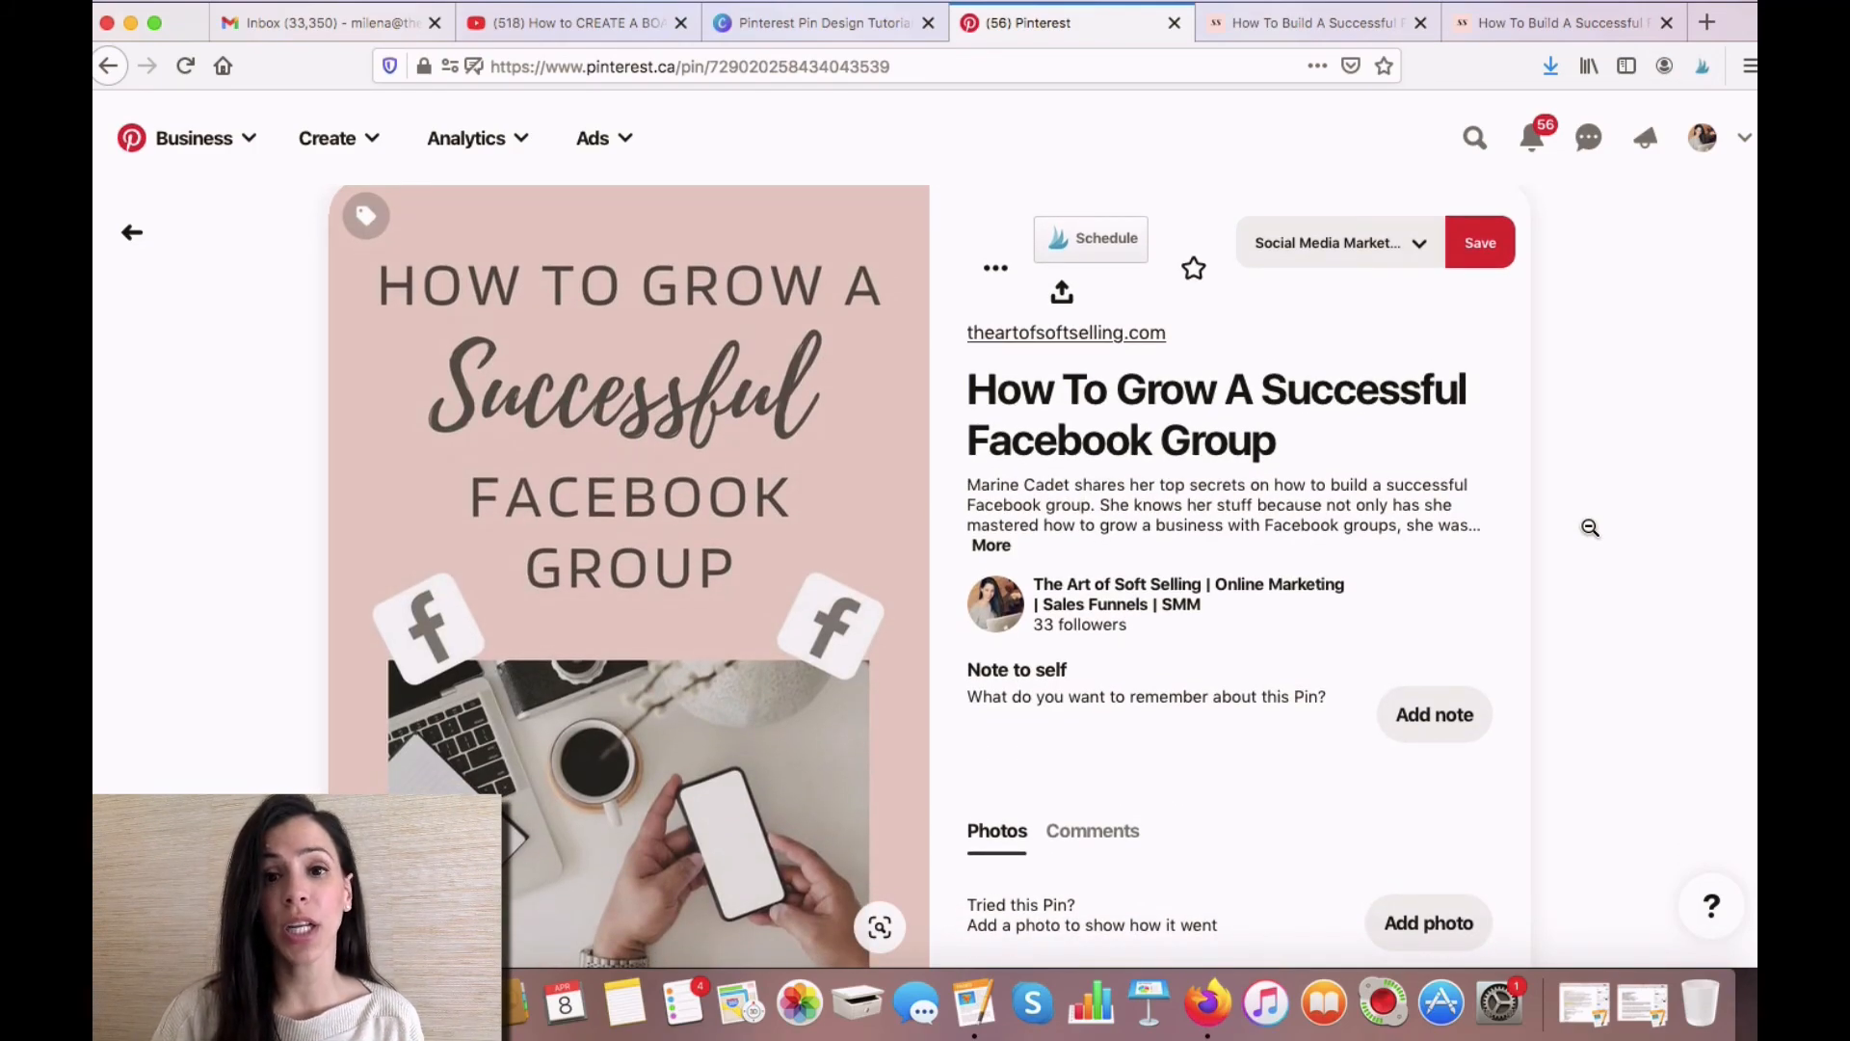
{"action": "left_click", "coordinate": [1420, 249]}
{"action": "scroll", "coordinate": [1368, 671], "scroll_direction": "down", "scroll_amount": 15}
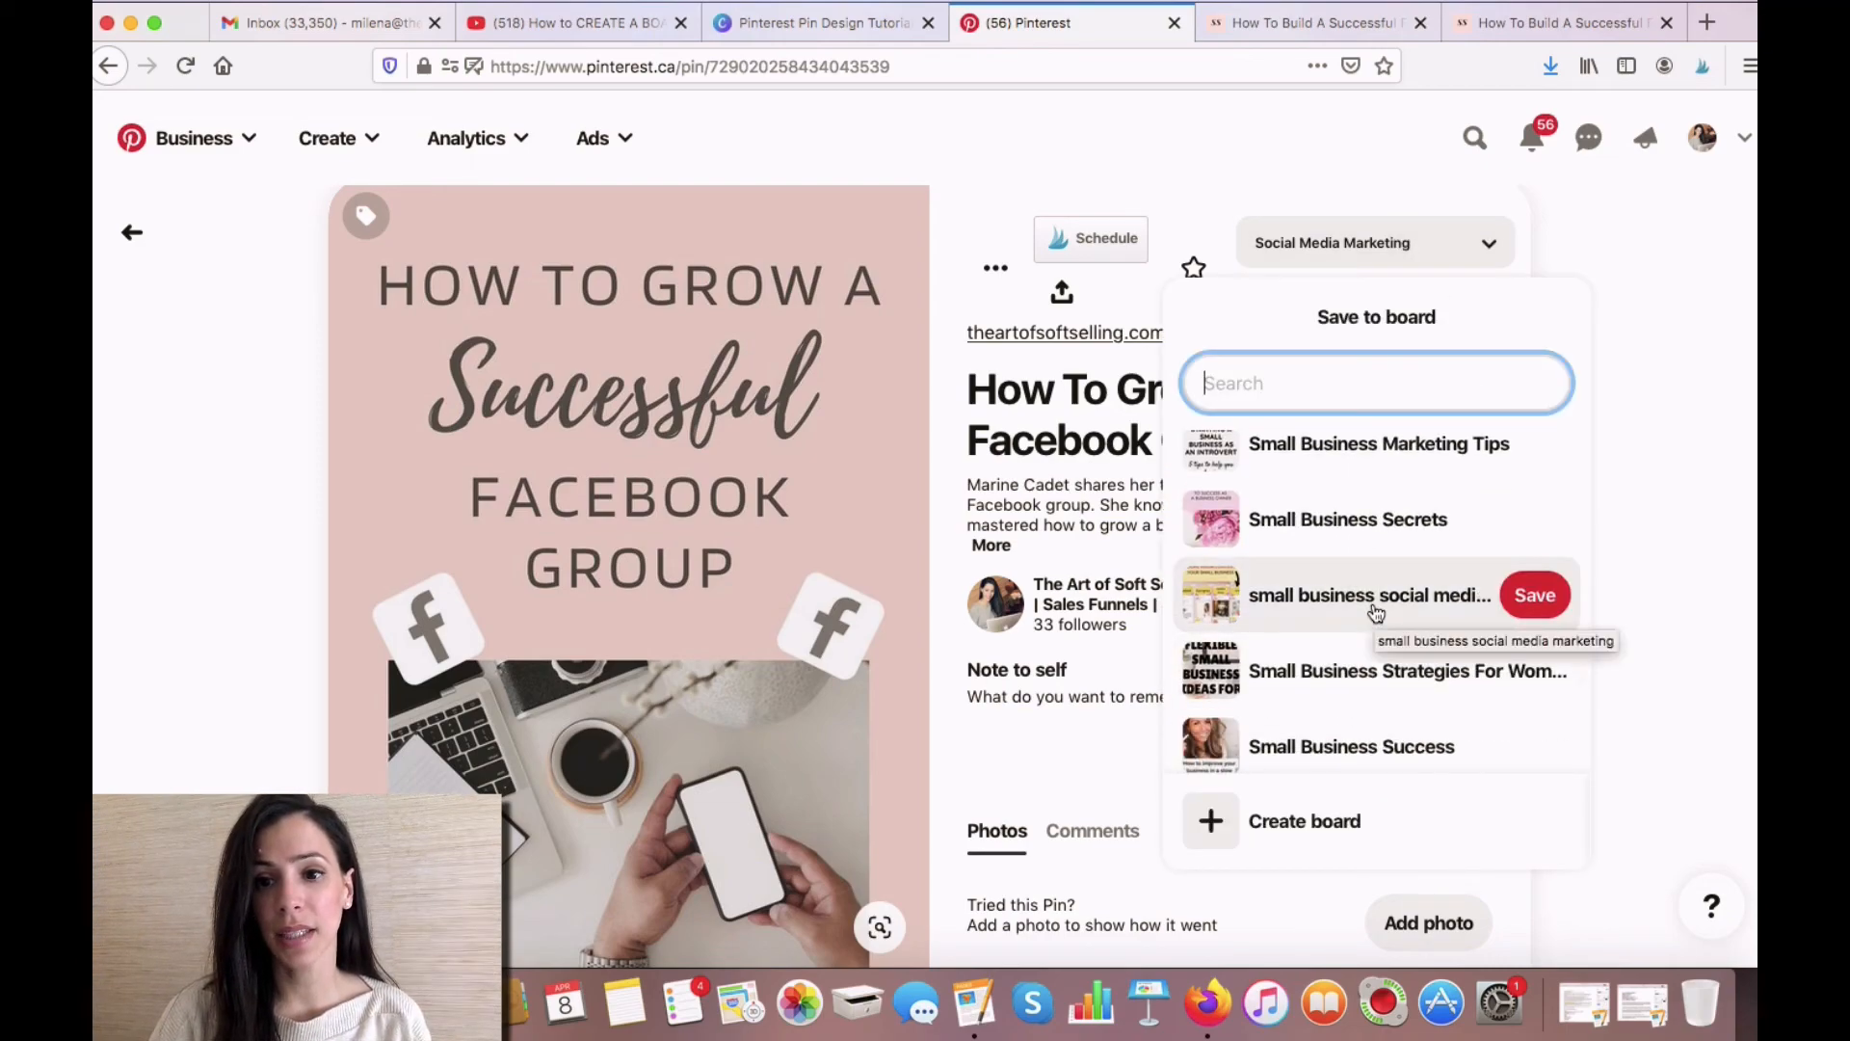
{"action": "left_click", "coordinate": [1375, 613]}
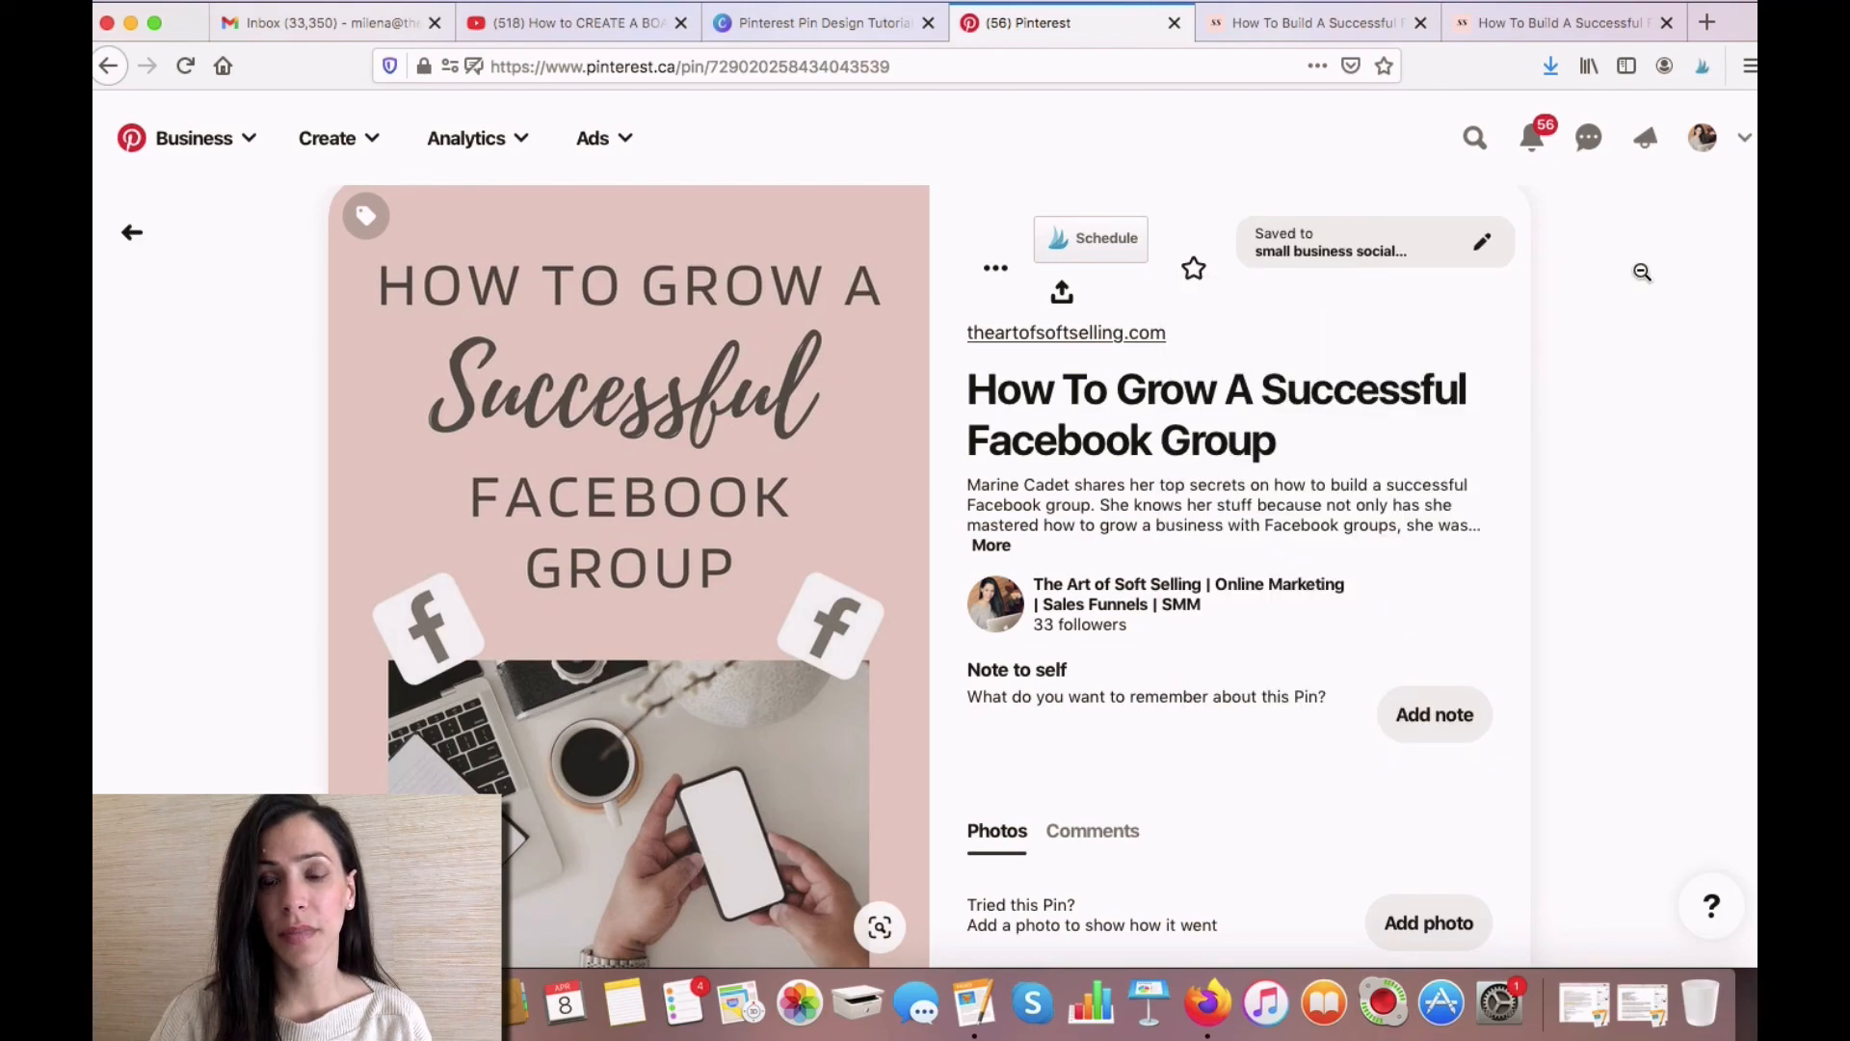